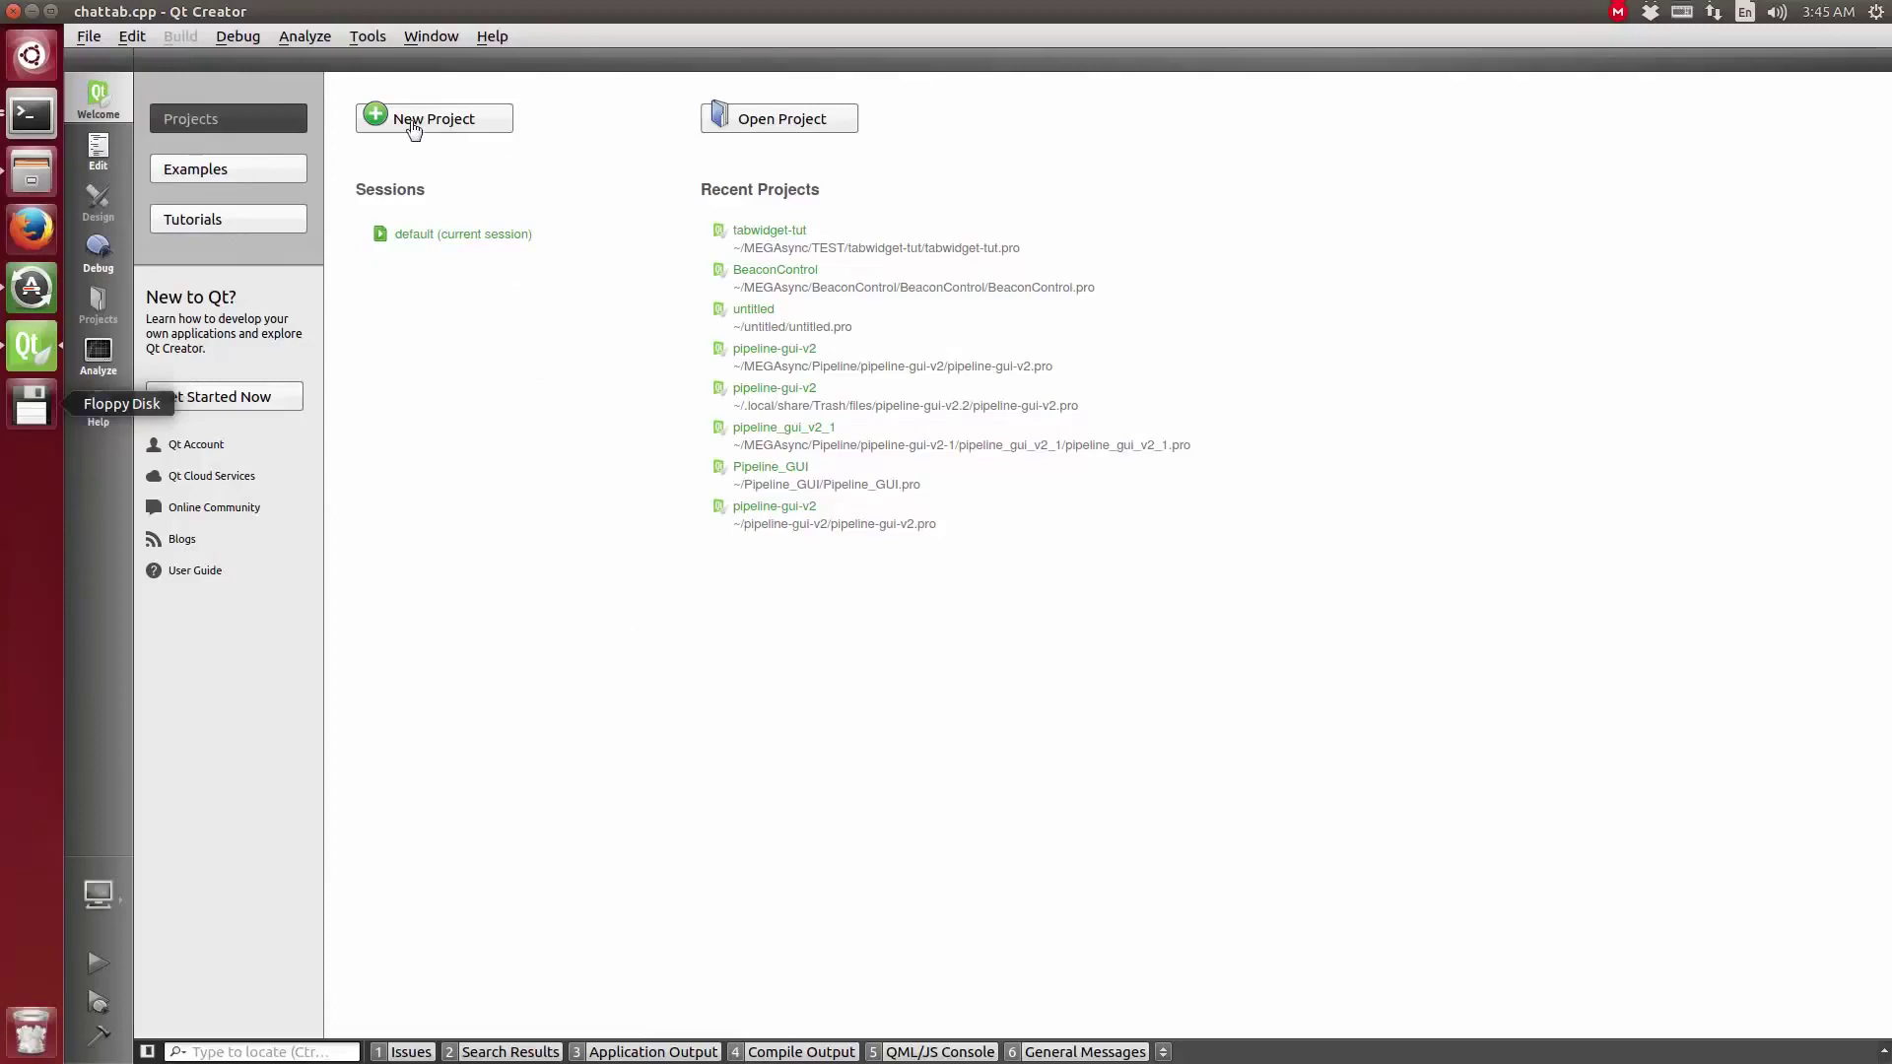
Step: Create a new Qt Widgets Application project named Tabwidget
{"action": "left_click", "coordinate": [412, 128]}
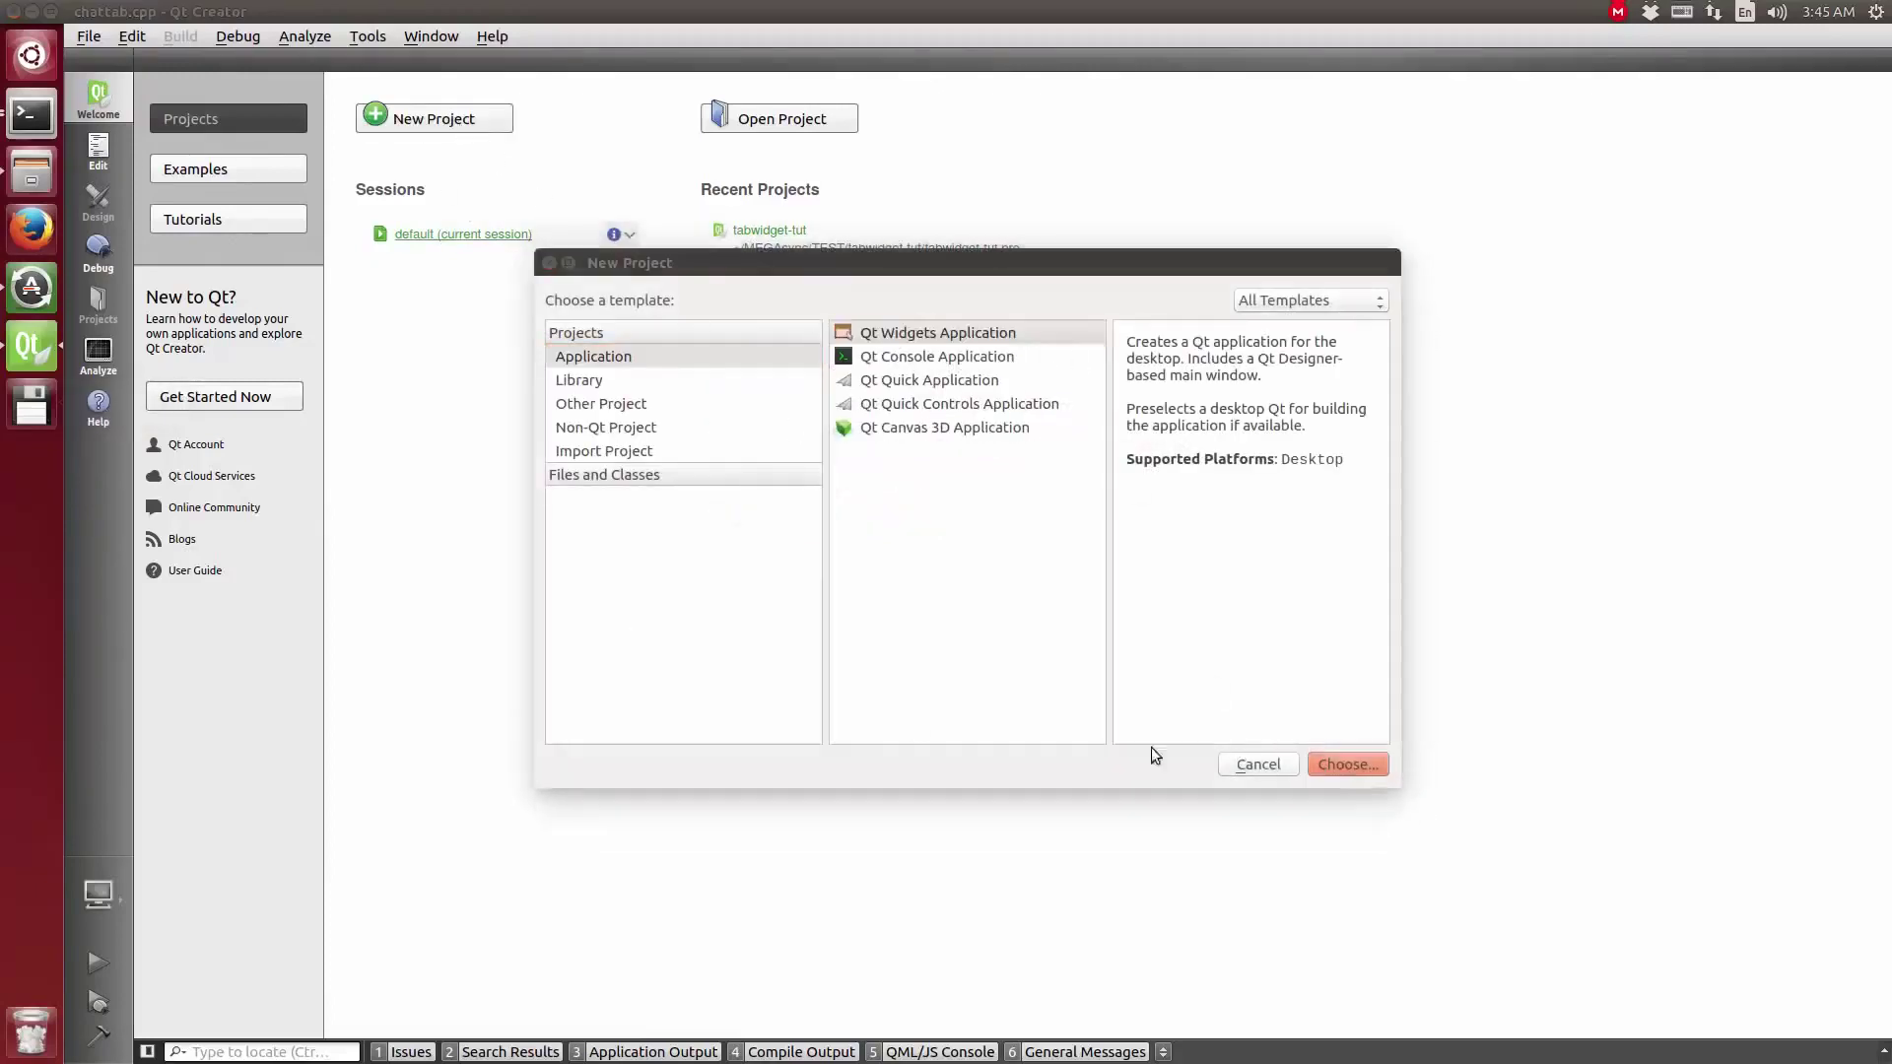
{"action": "left_click", "coordinate": [1346, 765]}
{"action": "type", "text": "Tabwidget"}
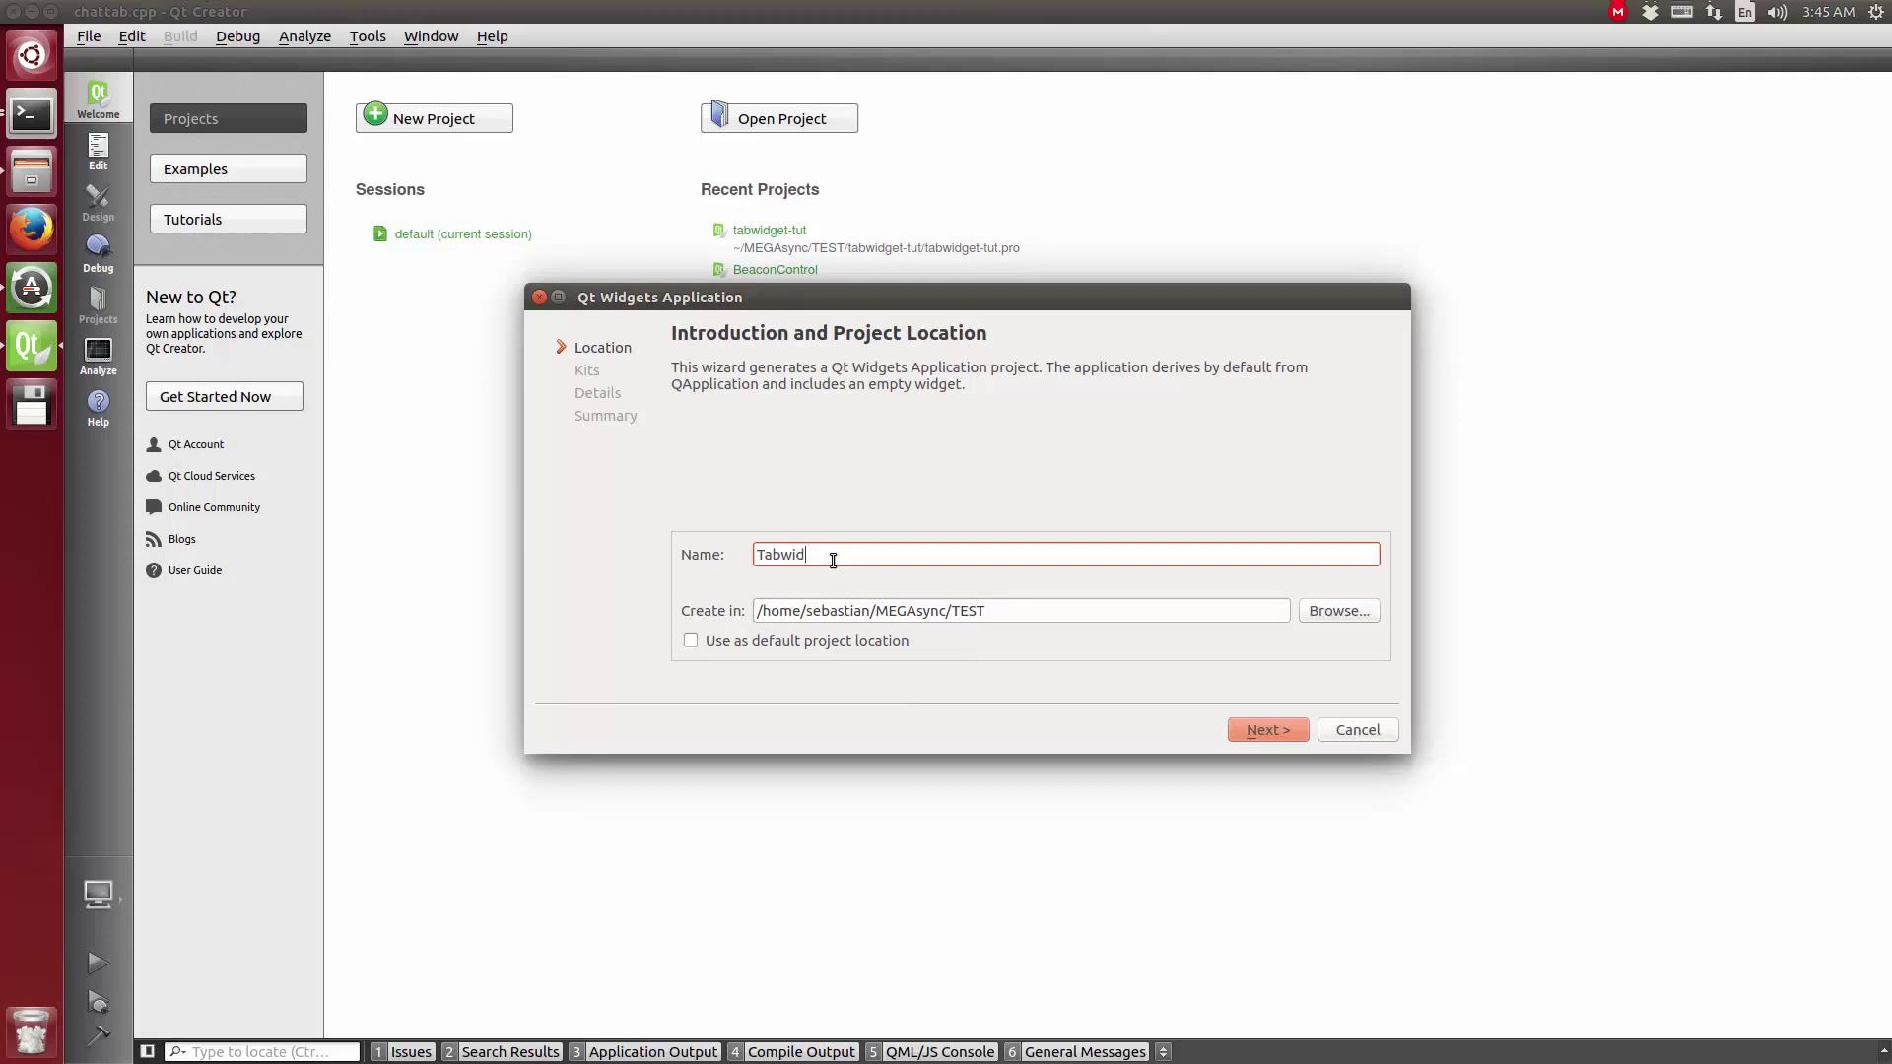
{"action": "left_click", "coordinate": [1257, 725]}
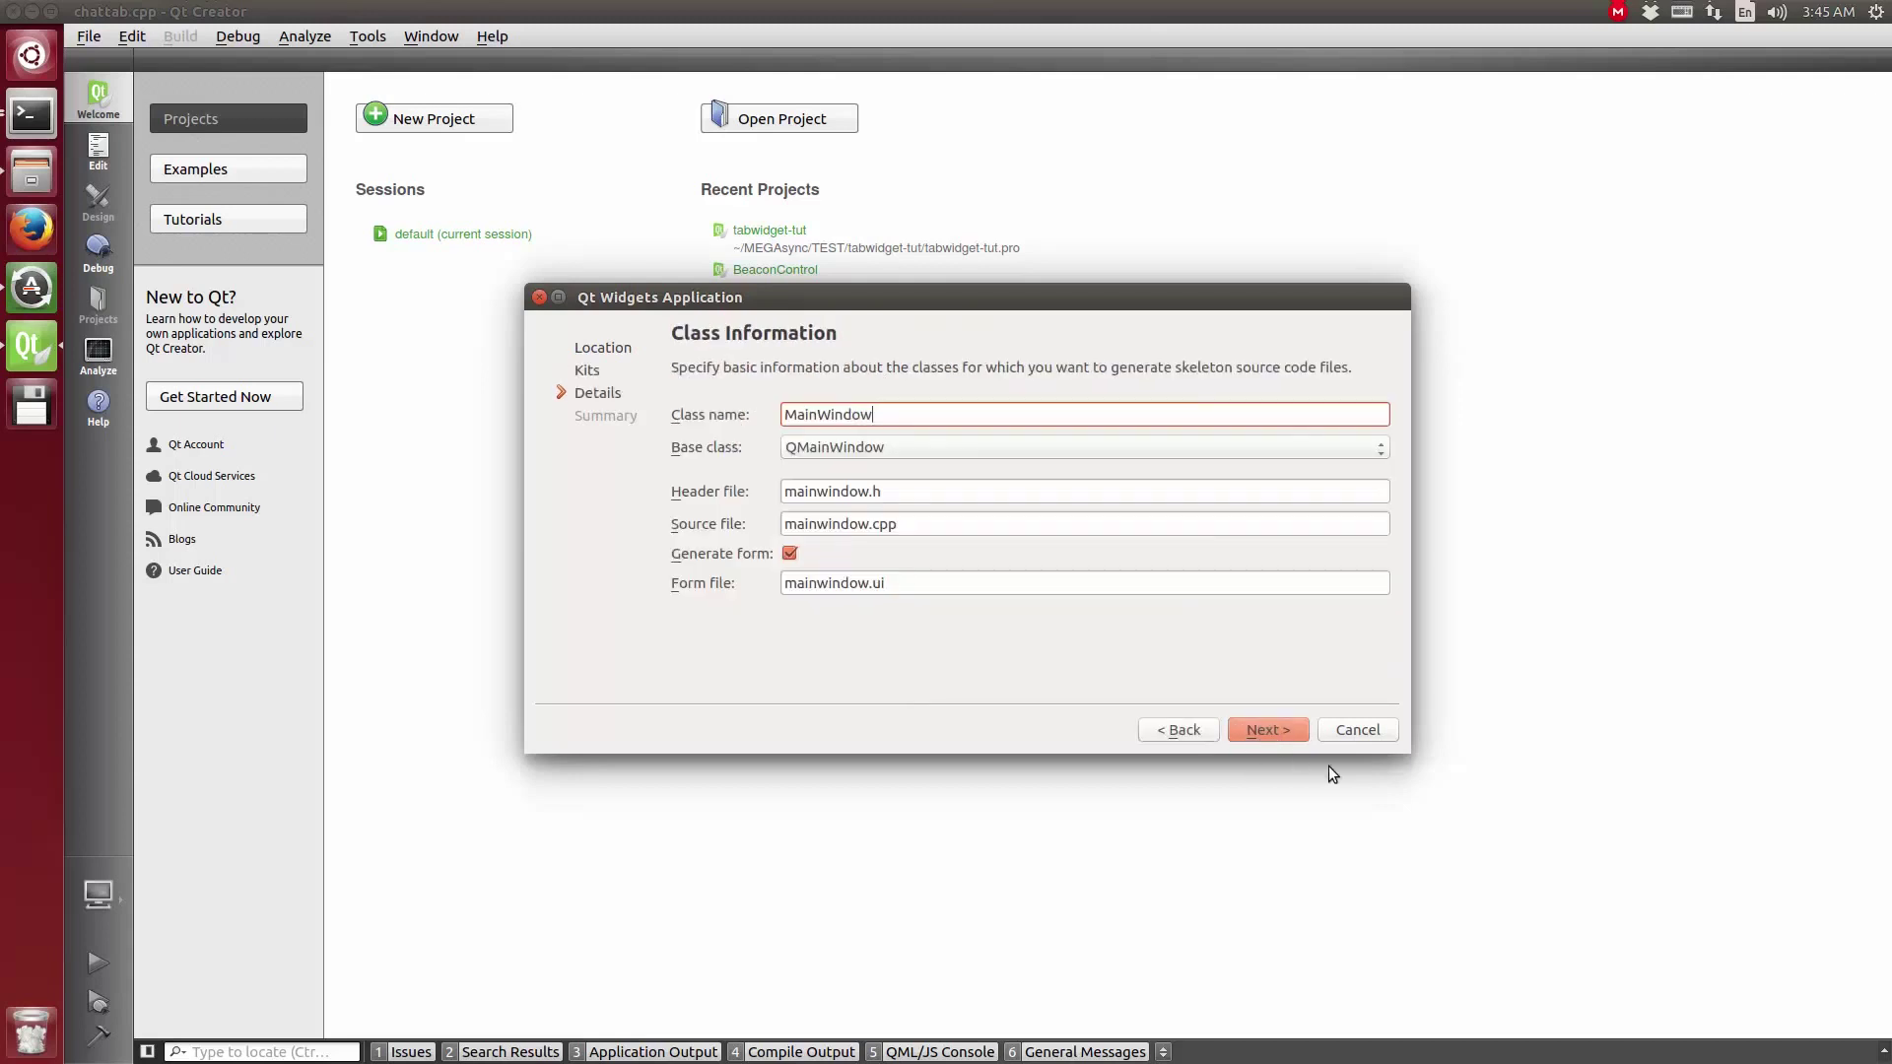
{"action": "left_click", "coordinate": [1290, 740]}
Step: Reveal the form file and select code in mainwindow's source down to the destructor
{"action": "left_click", "coordinate": [162, 194]}
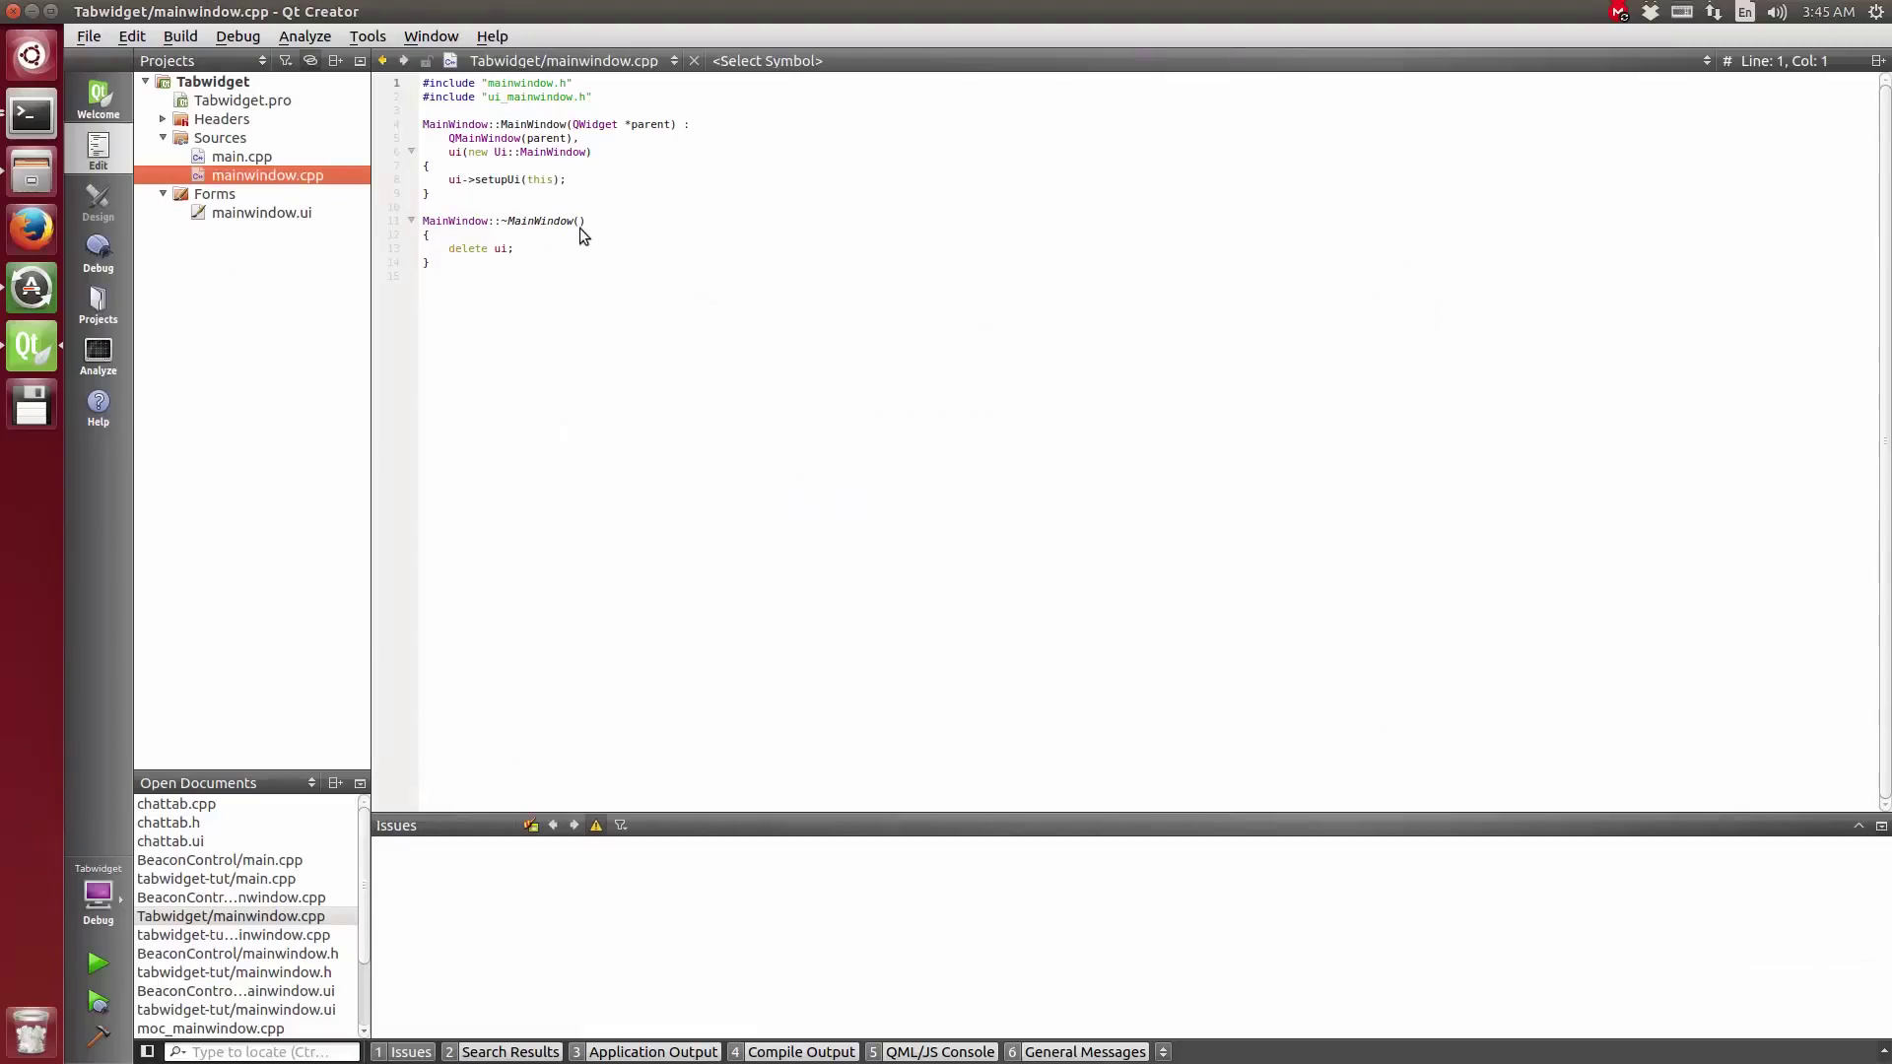
{"action": "left_click", "coordinate": [579, 228]}
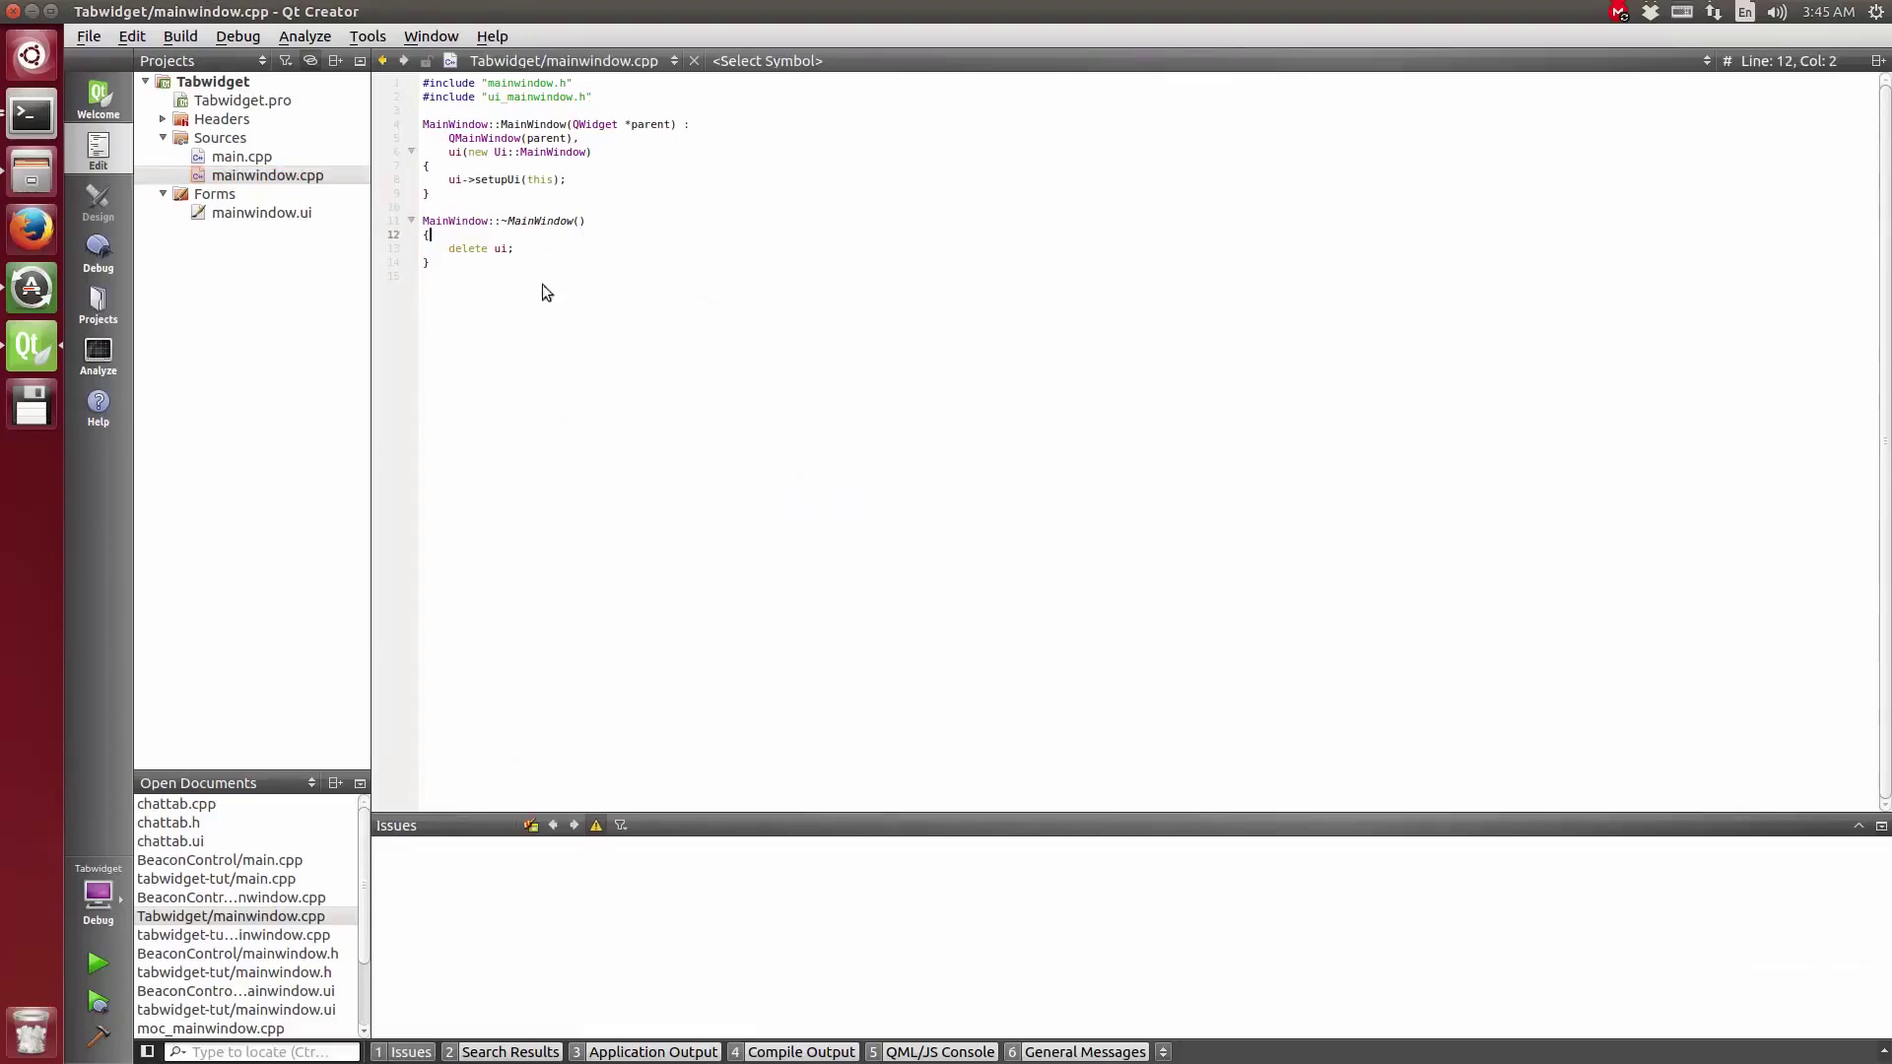
{"action": "key", "text": "ctrl+a"}
{"action": "left_click", "coordinate": [543, 148]}
{"action": "left_click_drag", "start_coordinate": [429, 111], "coordinate": [567, 248]}
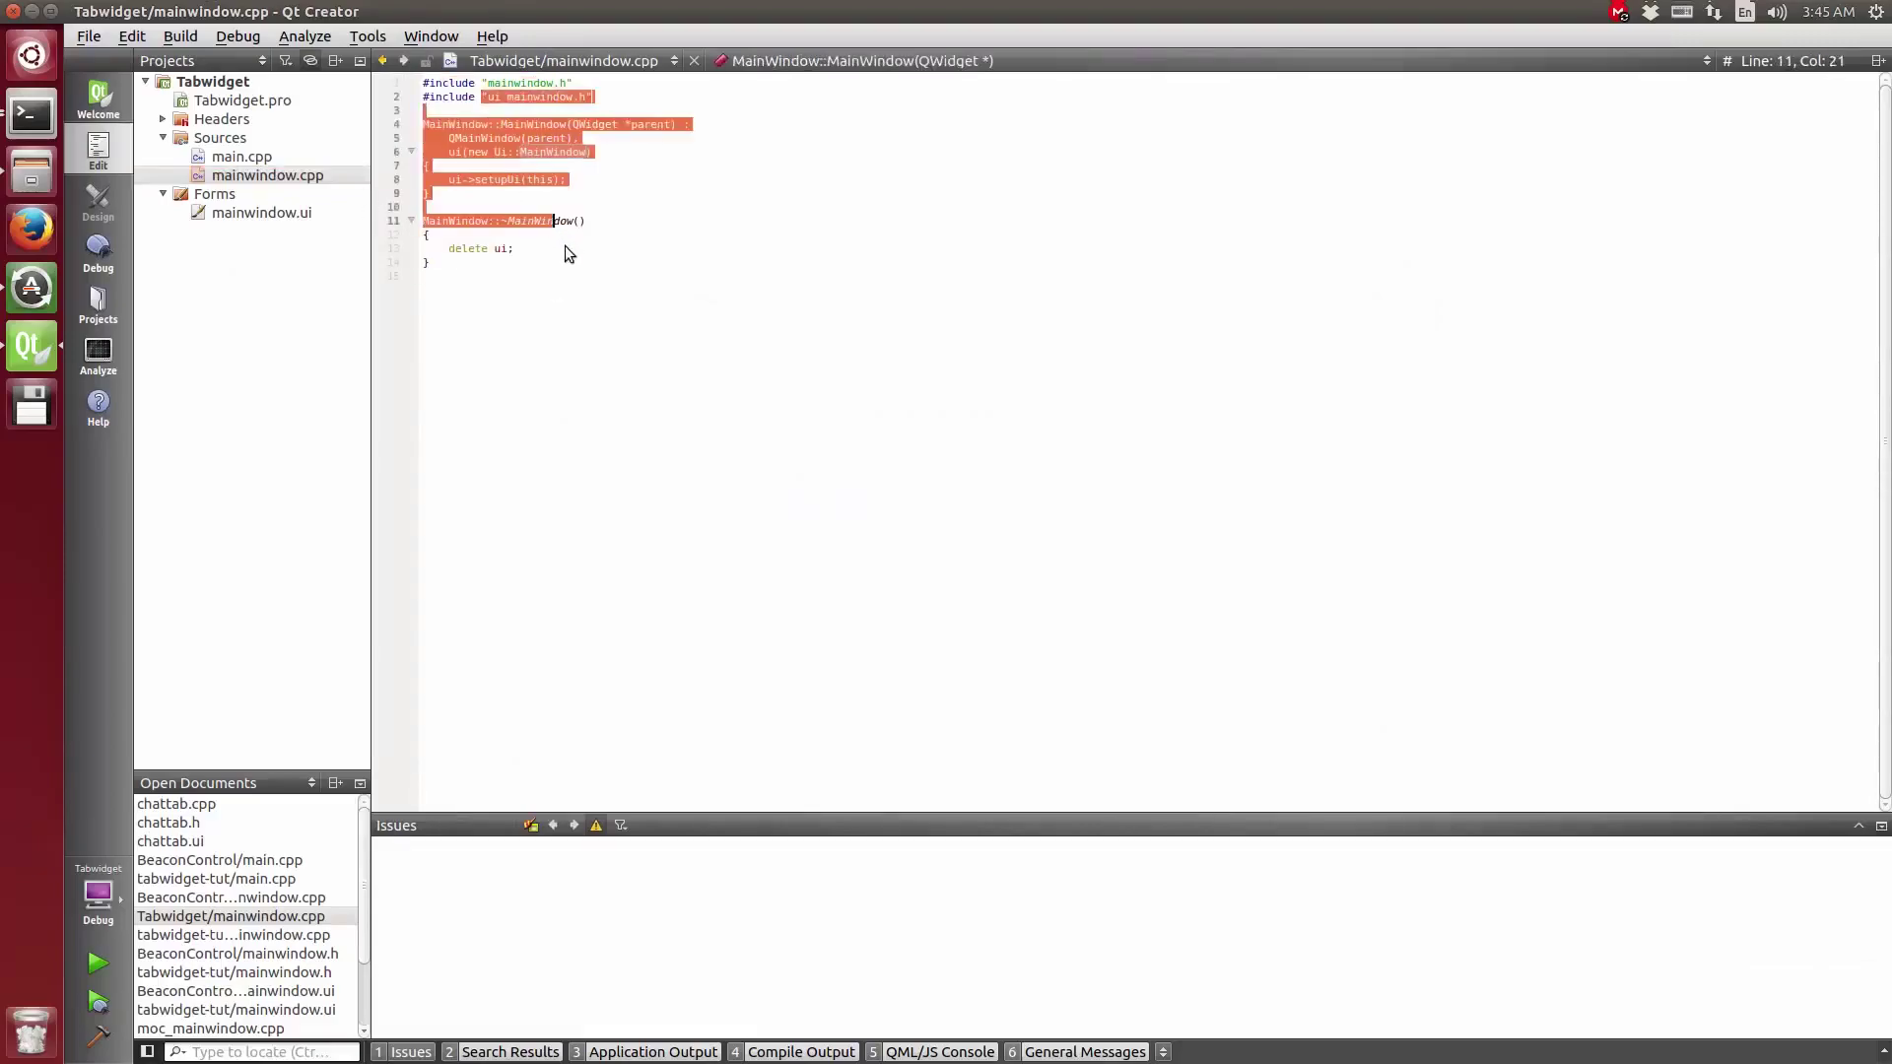
{"action": "left_click", "coordinate": [565, 247]}
Step: Open mainwindow.ui and place an enlarged Tab Widget with Tab 1 and Tab 2
{"action": "double_click", "coordinate": [262, 213]}
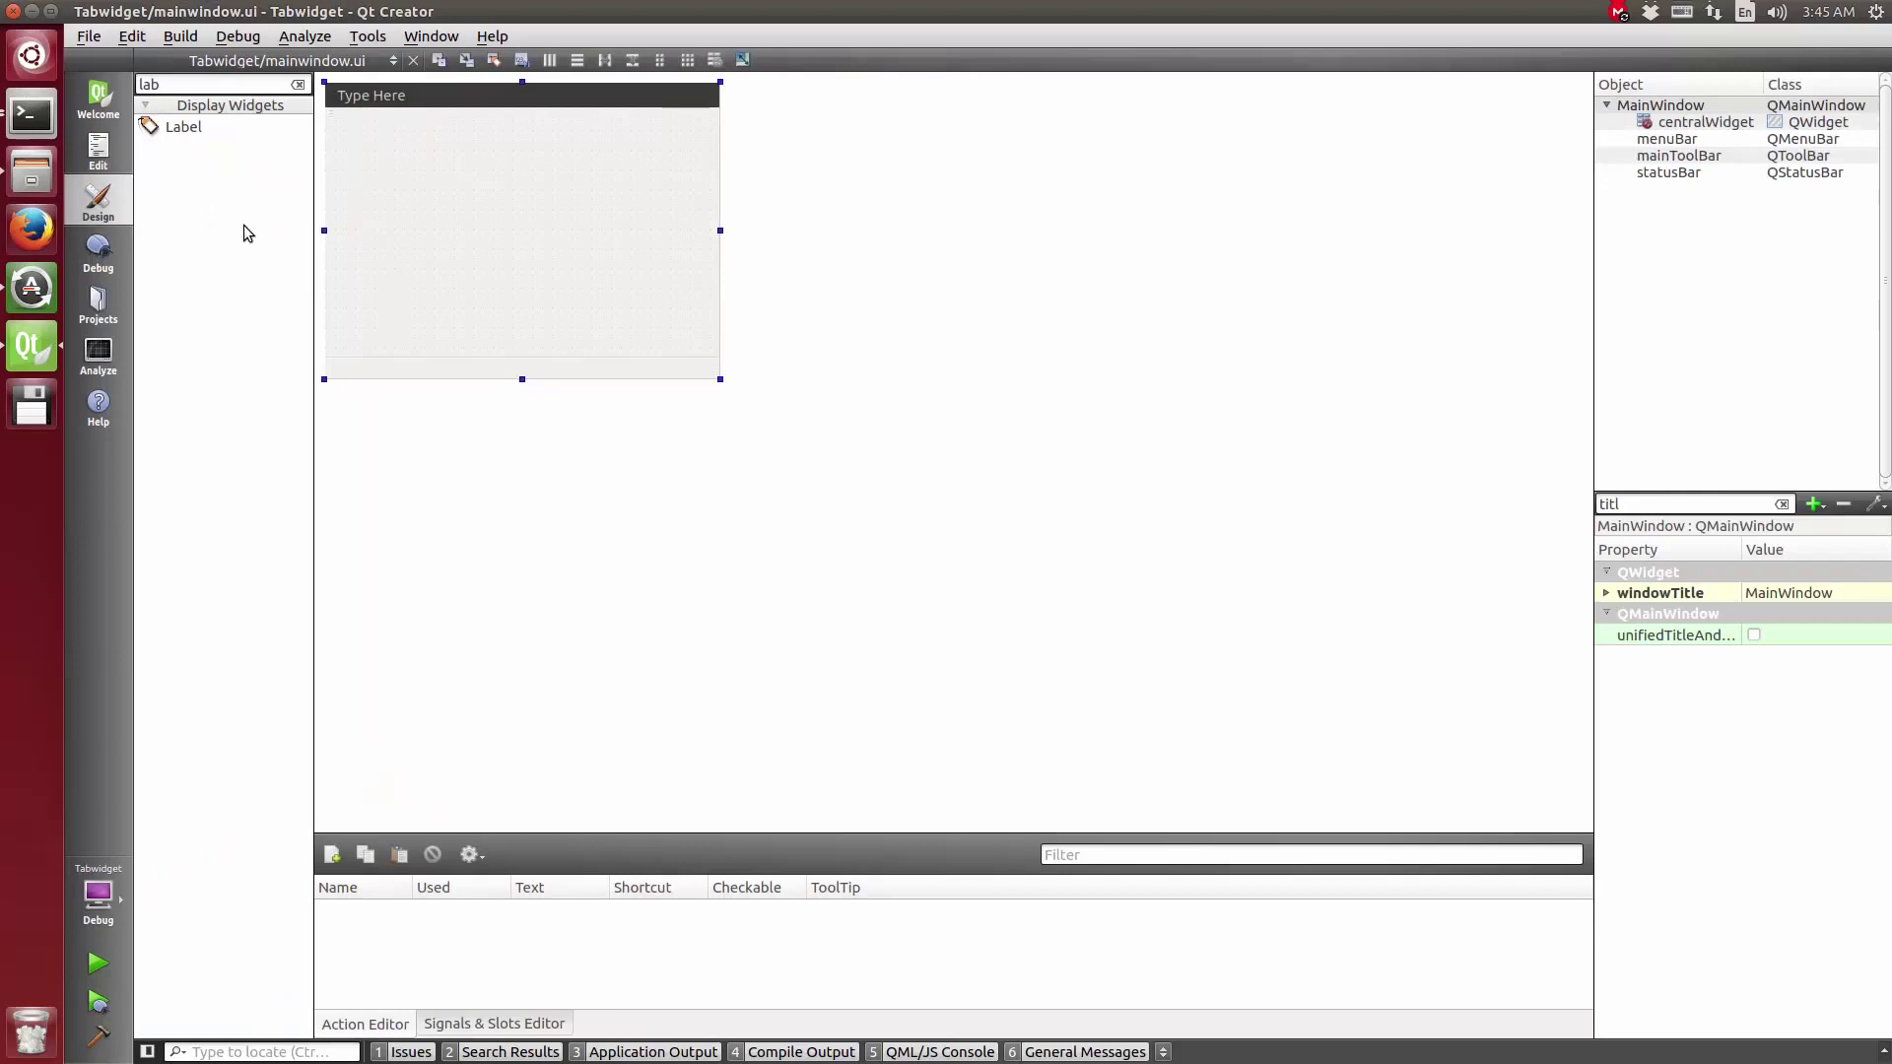
{"action": "left_click", "coordinate": [223, 85]}
{"action": "key", "text": "BackSpace"}
{"action": "key", "text": "BackSpace"}
{"action": "key", "text": "BackSpace"}
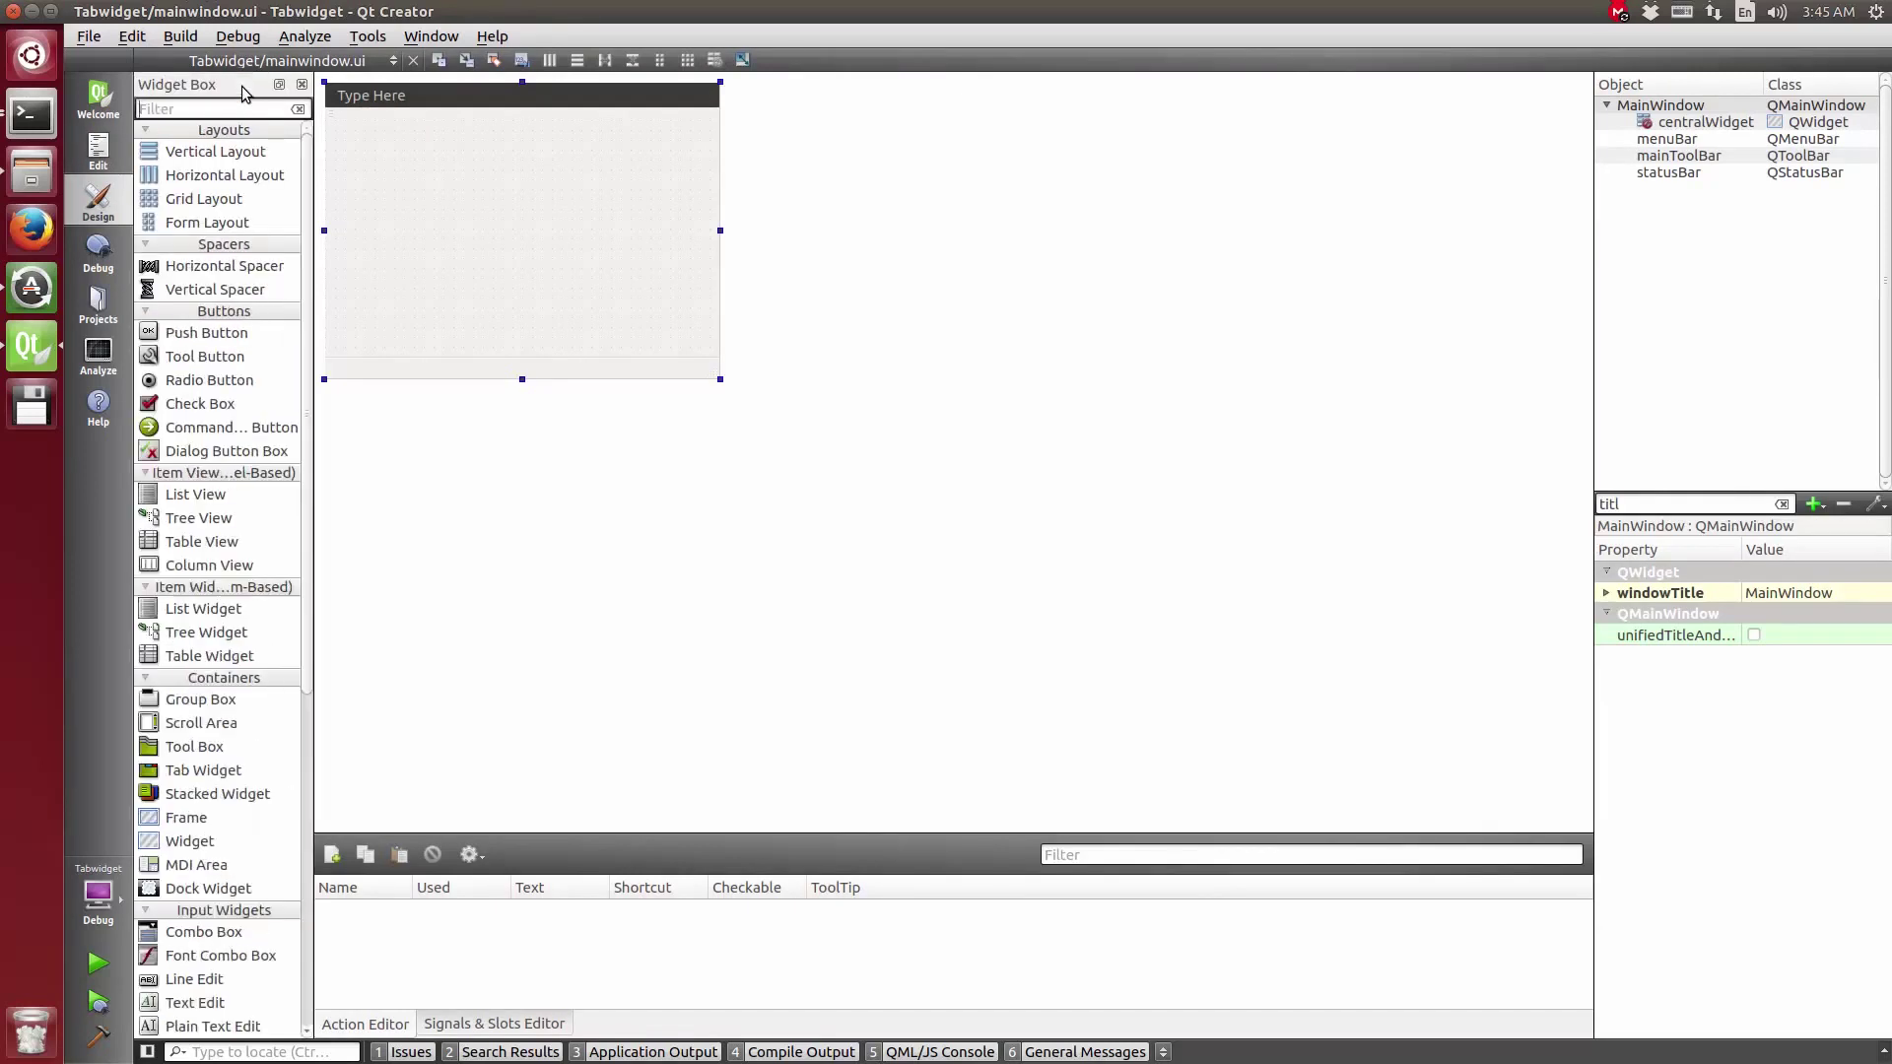
{"action": "type", "text": "tab"}
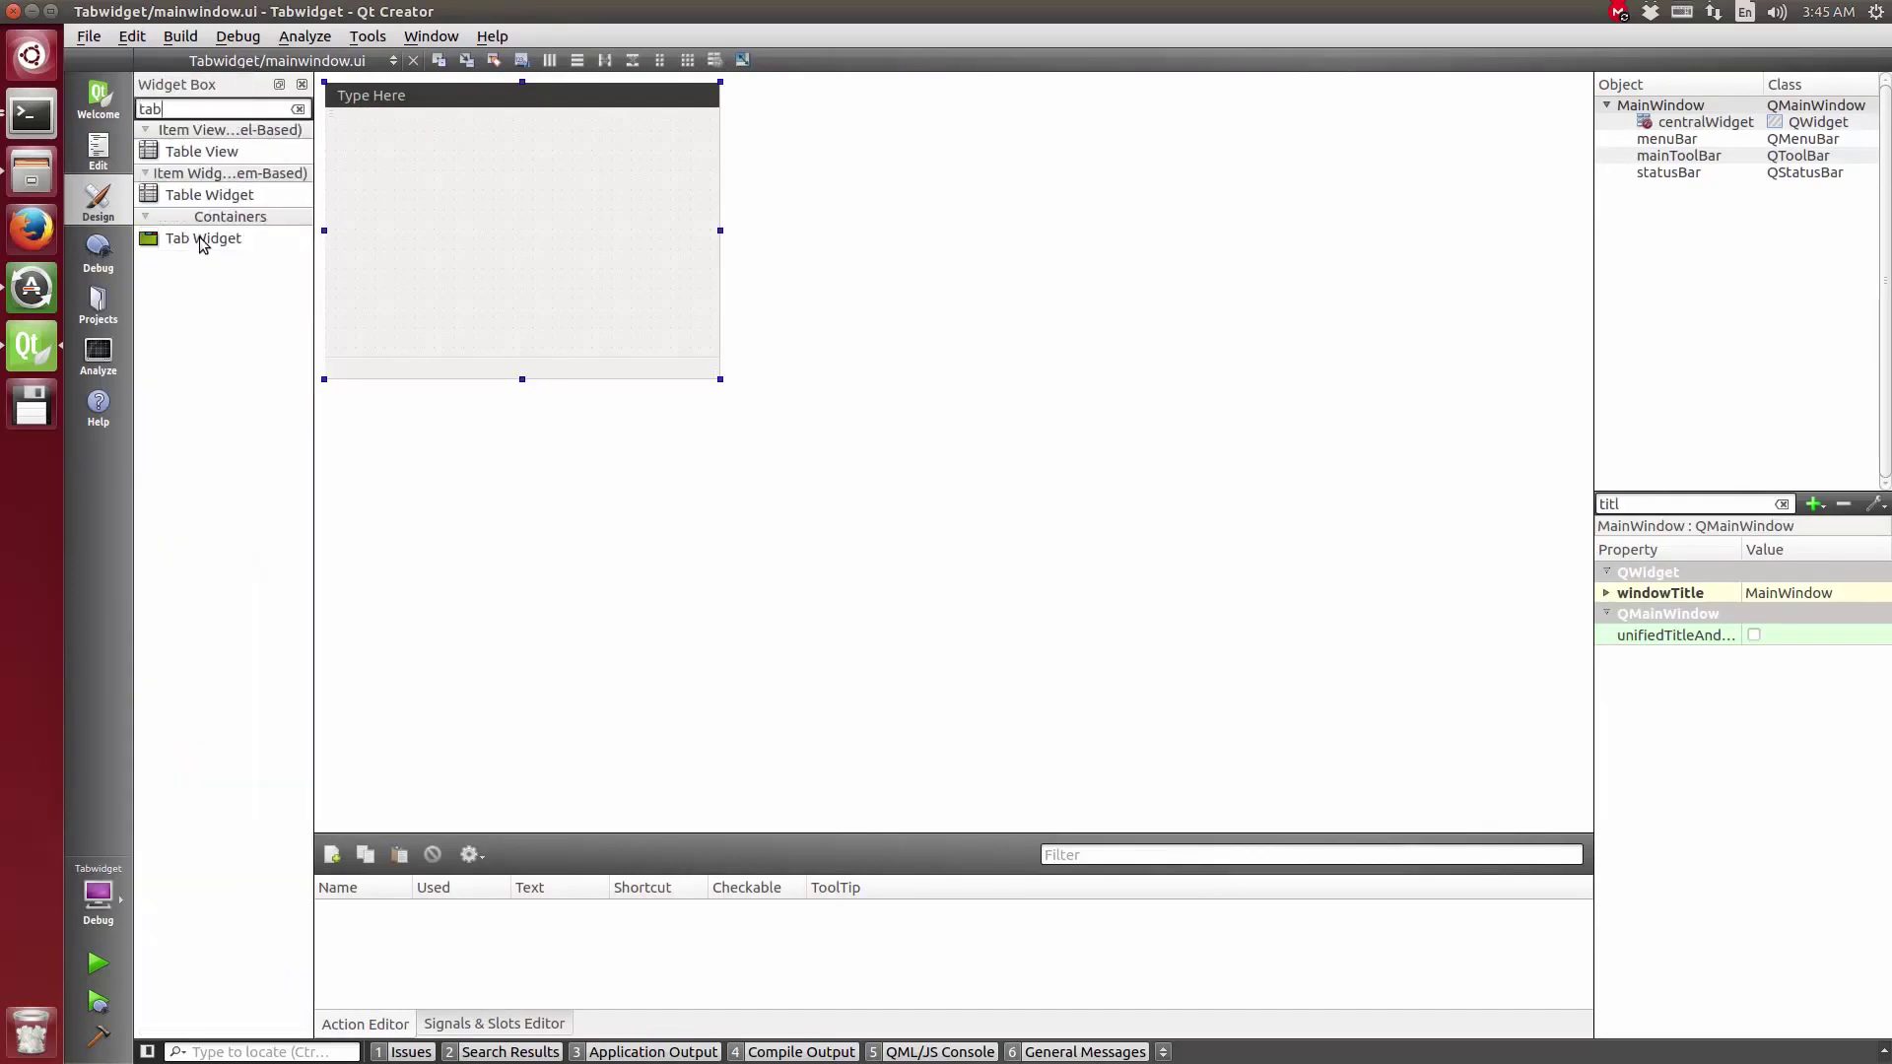
{"action": "left_click_drag", "start_coordinate": [203, 238], "coordinate": [488, 192]}
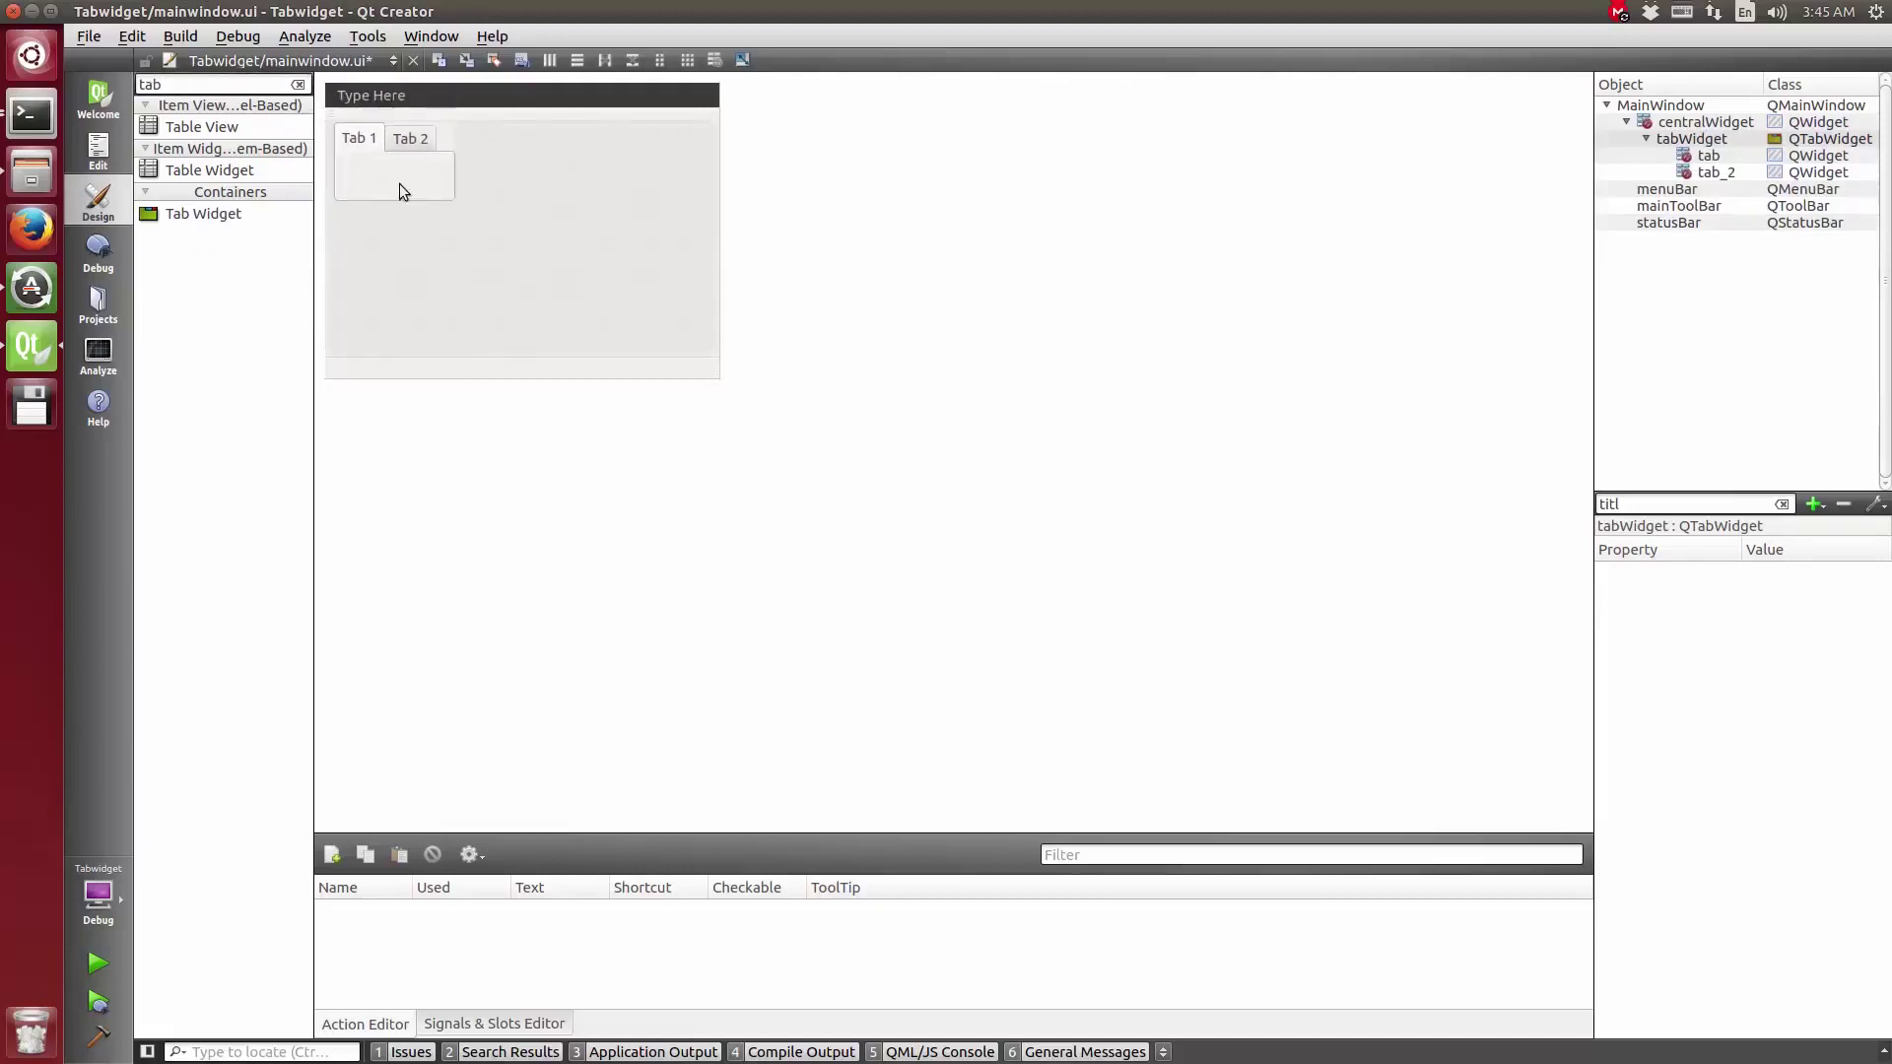
{"action": "left_click_drag", "start_coordinate": [569, 285], "coordinate": [710, 317]}
{"action": "left_click", "coordinate": [298, 85]}
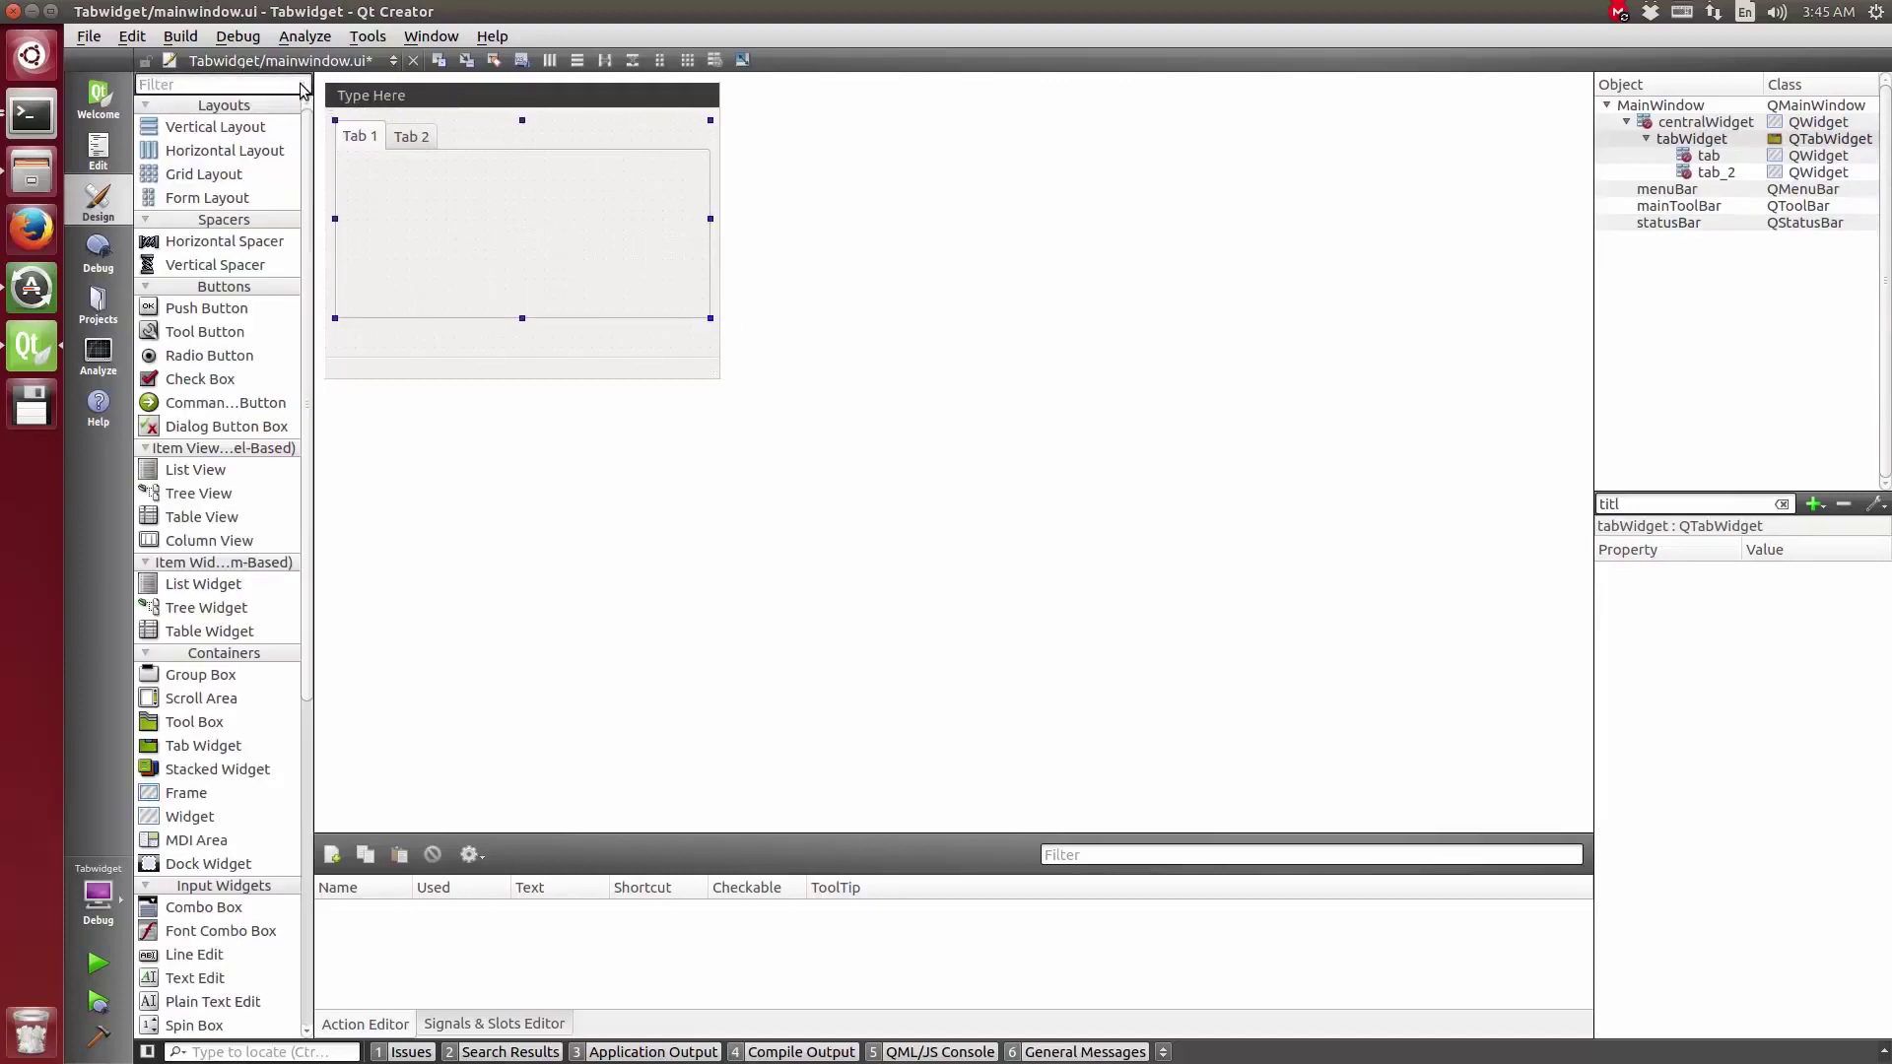
{"action": "left_click", "coordinate": [215, 107]}
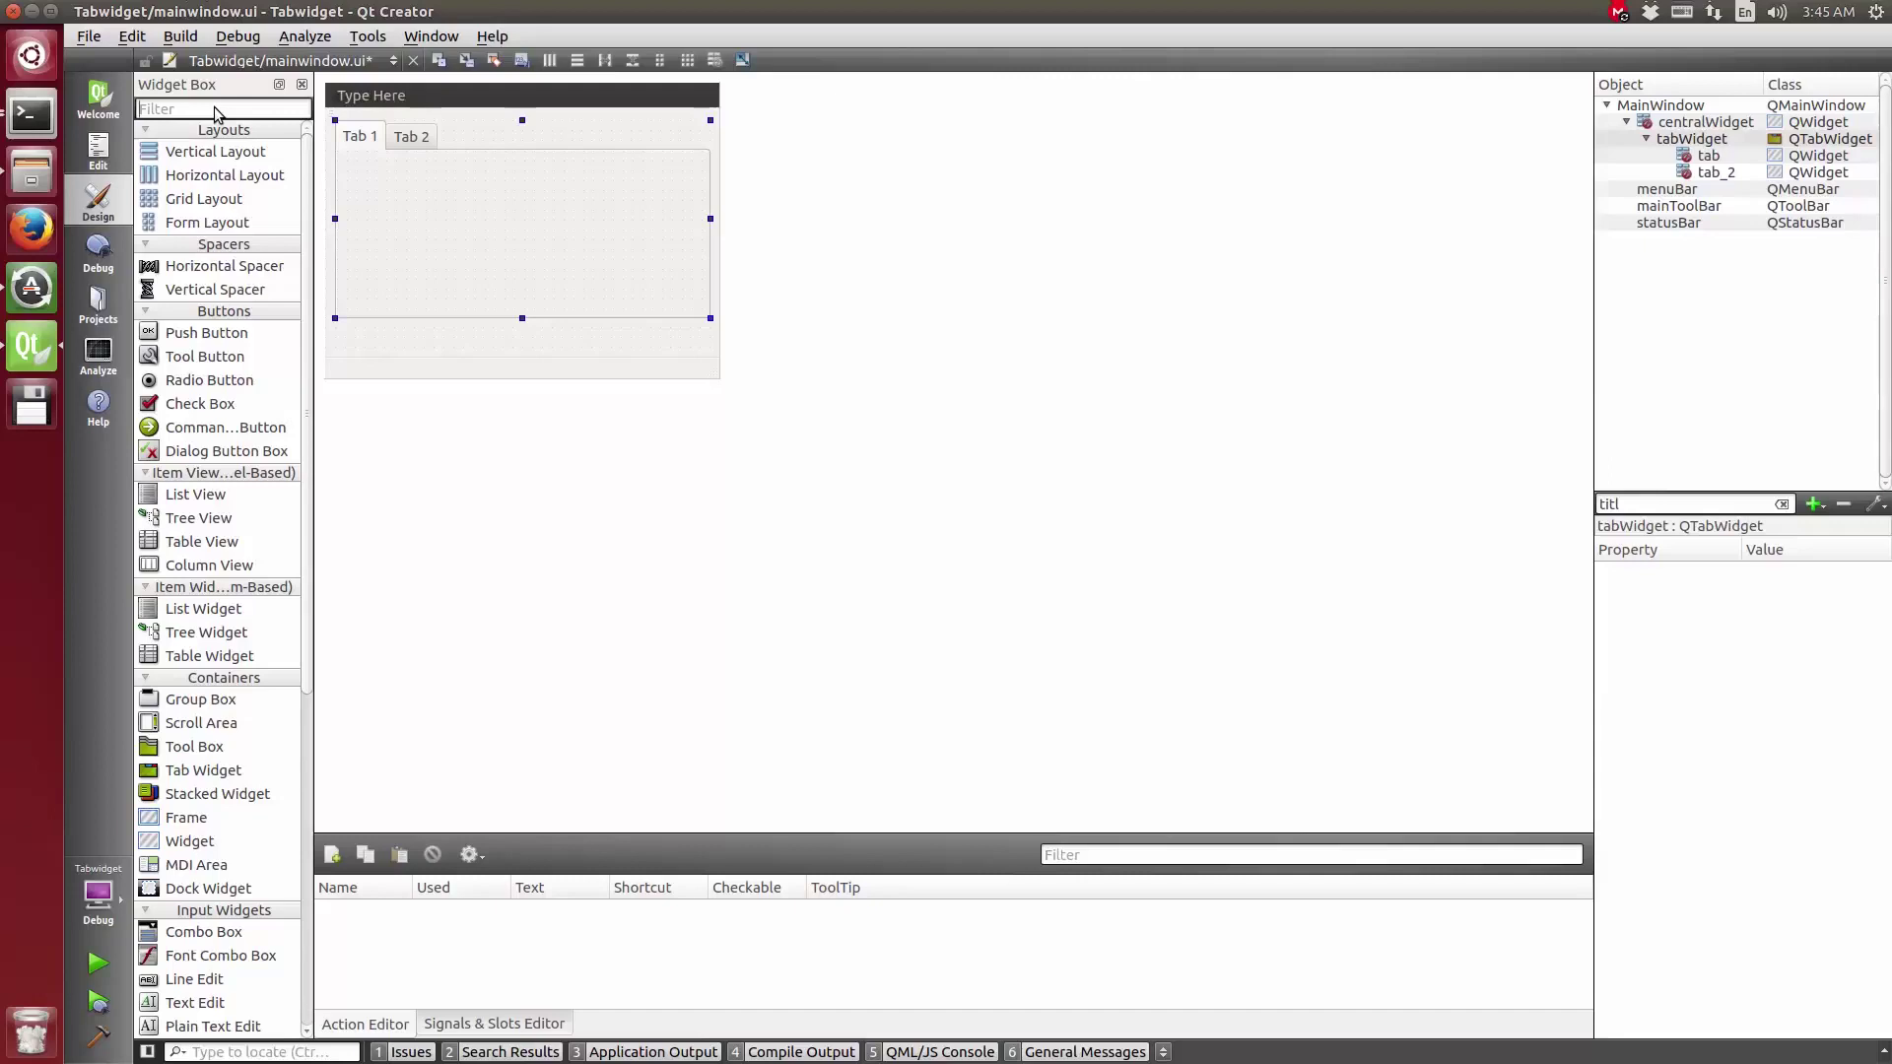
{"action": "type", "text": "butt"}
Step: Place a push button below the tab widget captioned 'New Tab'
{"action": "left_click_drag", "start_coordinate": [206, 151], "coordinate": [385, 343]}
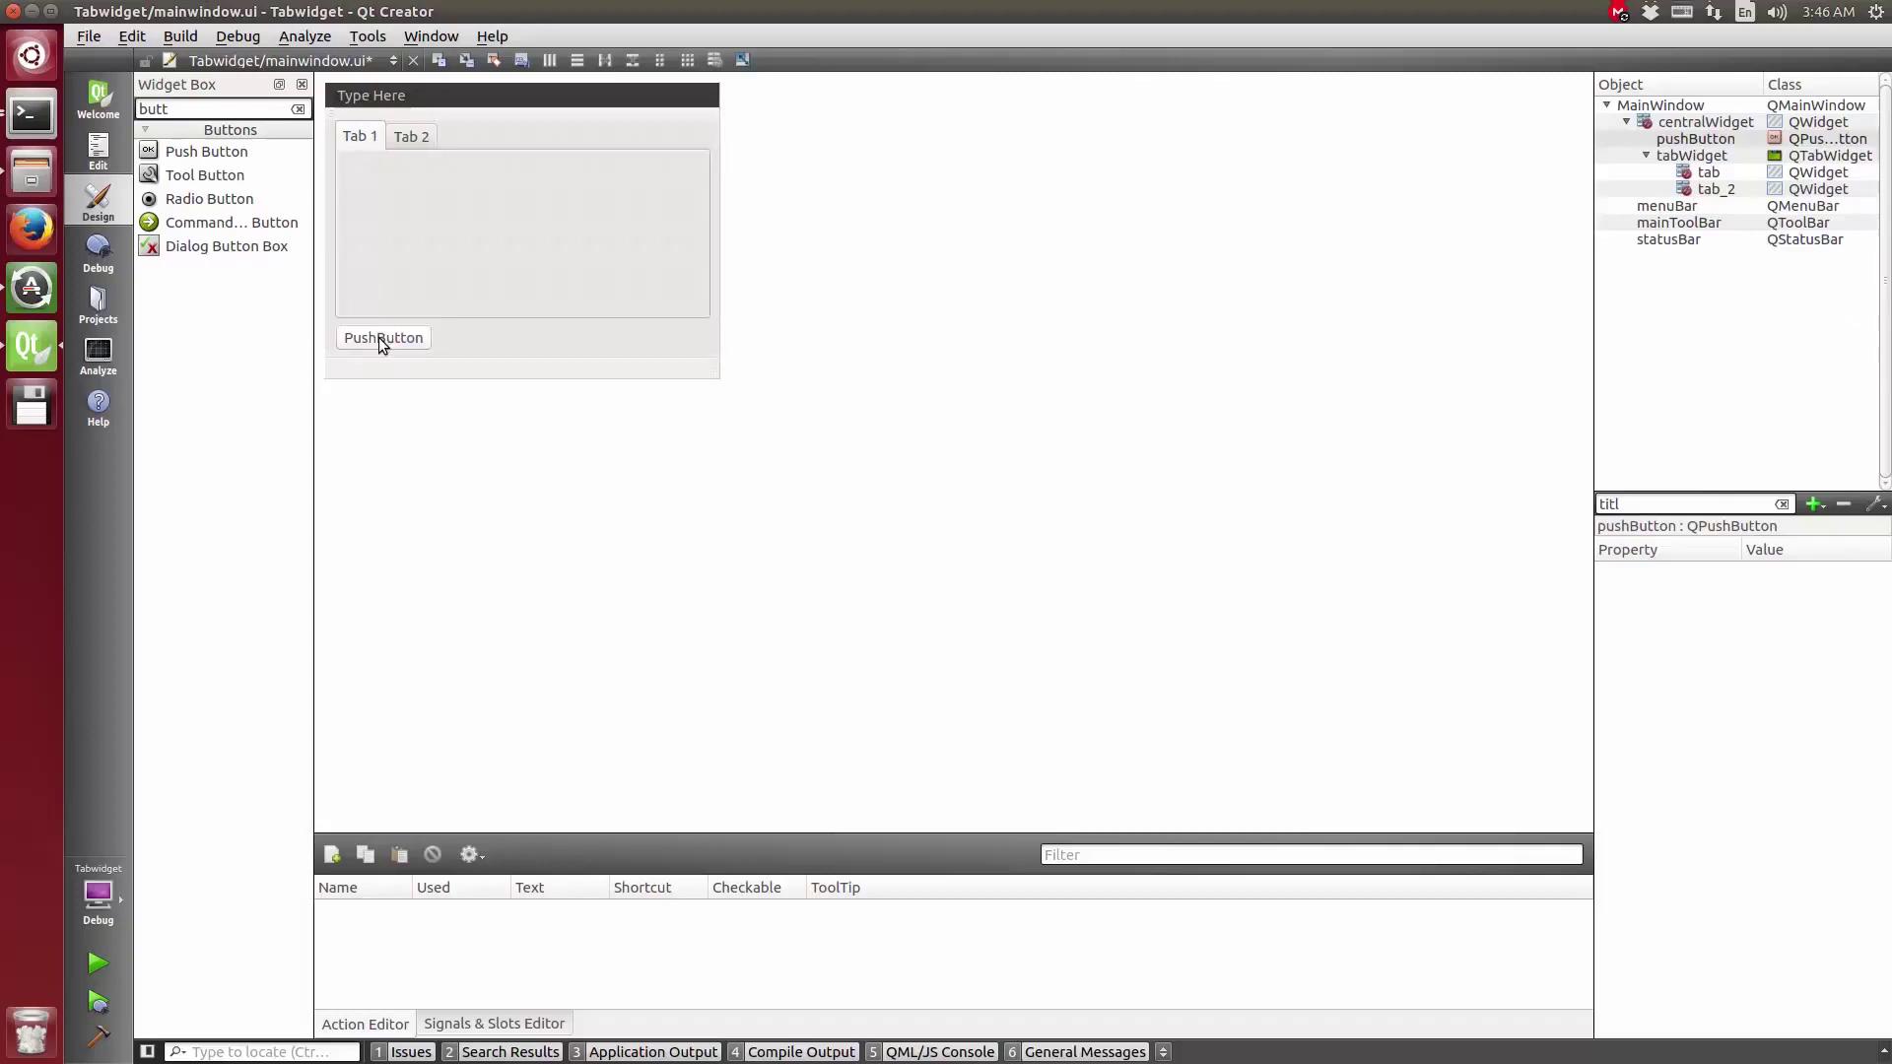
{"action": "double_click", "coordinate": [377, 347]}
{"action": "key", "text": "BackSpace"}
{"action": "type", "text": "New Ta"}
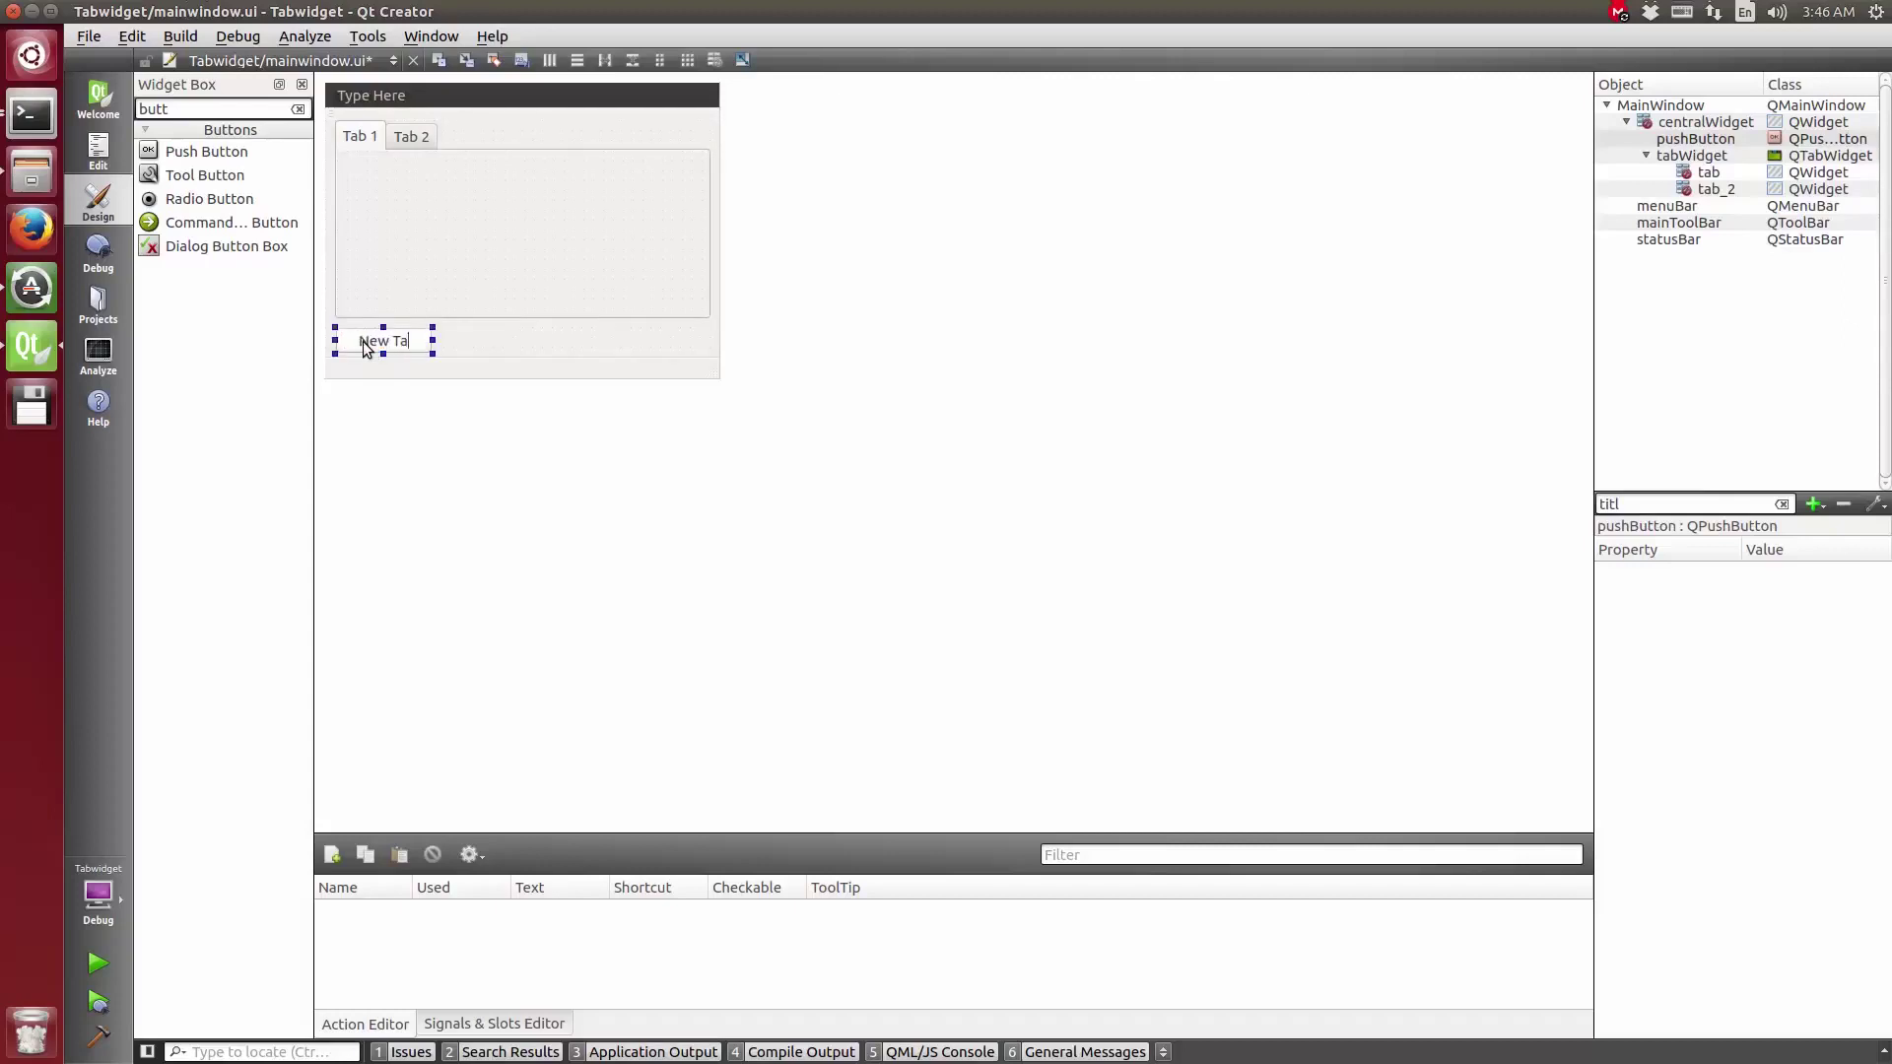
{"action": "key", "text": "Return"}
Step: Create the button's clicked() slot, on_pushButton_clicked, in mainwindow.cpp
{"action": "right_click", "coordinate": [381, 344]}
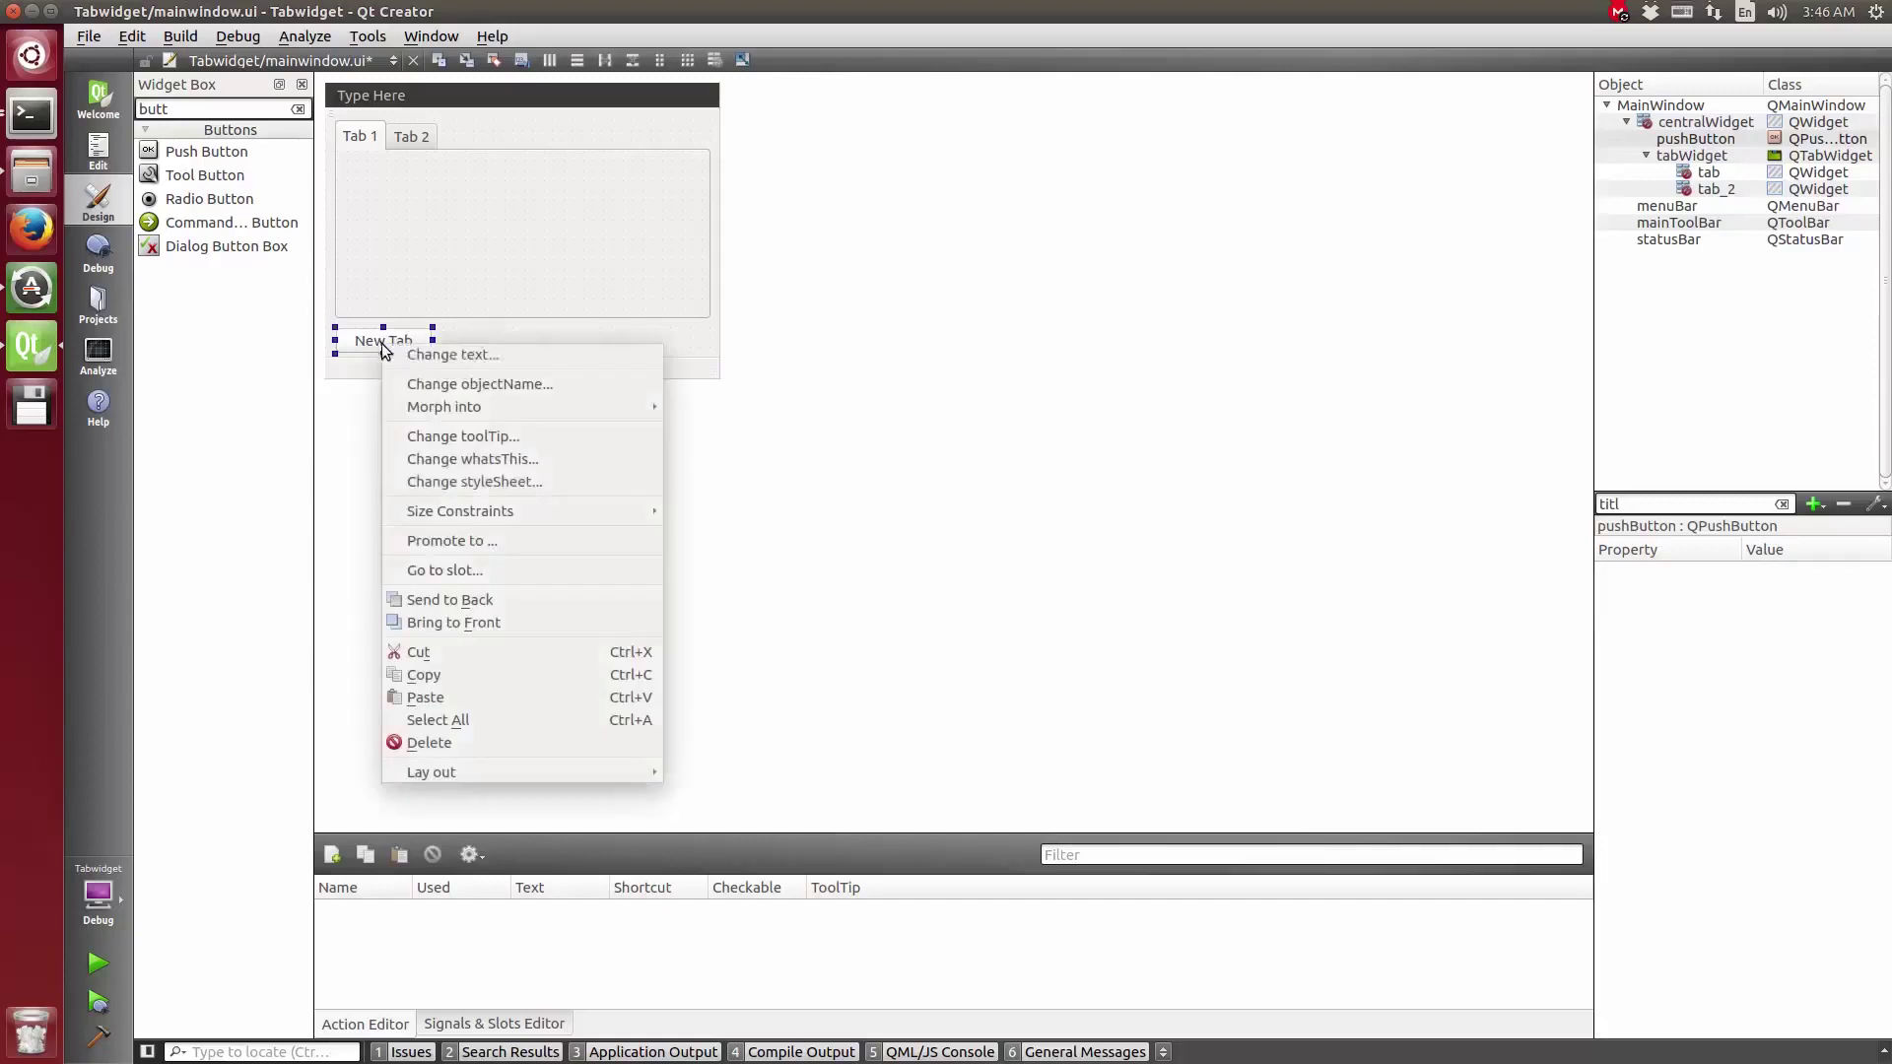
{"action": "left_click", "coordinate": [444, 570]}
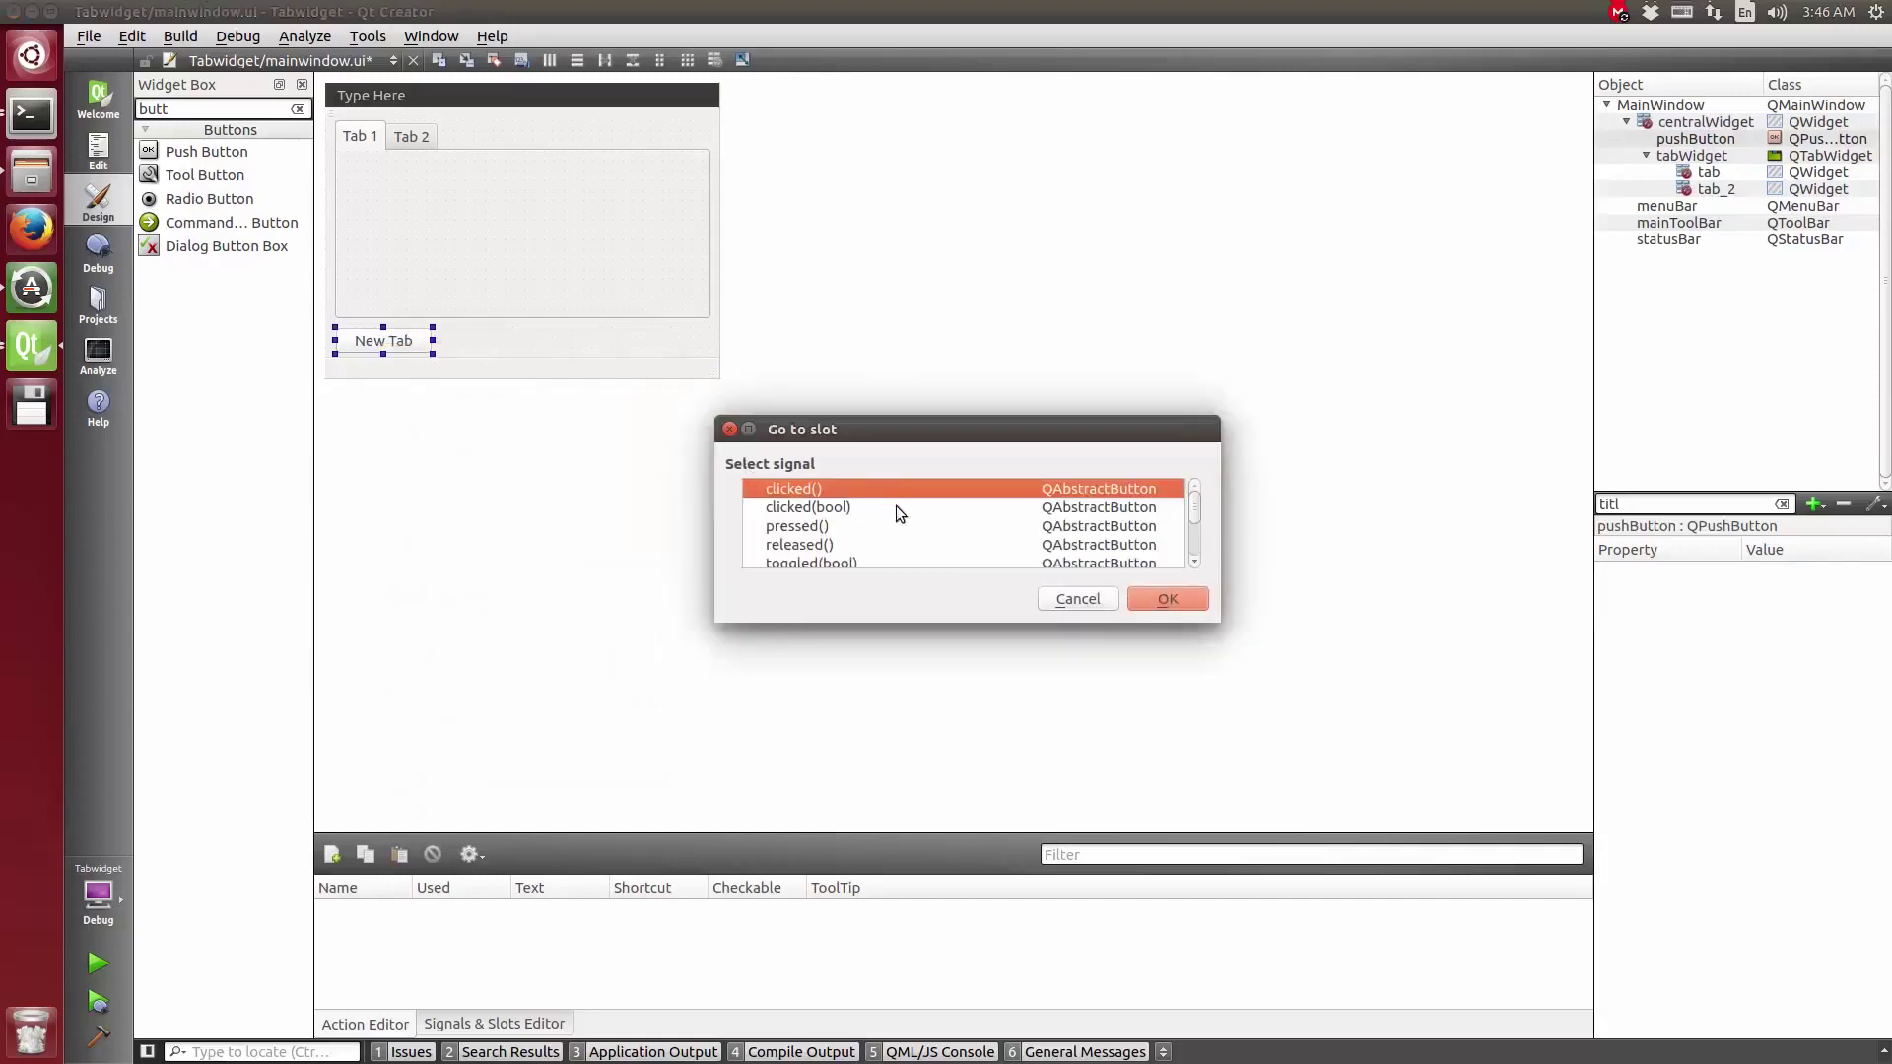
{"action": "left_click", "coordinate": [1168, 600]}
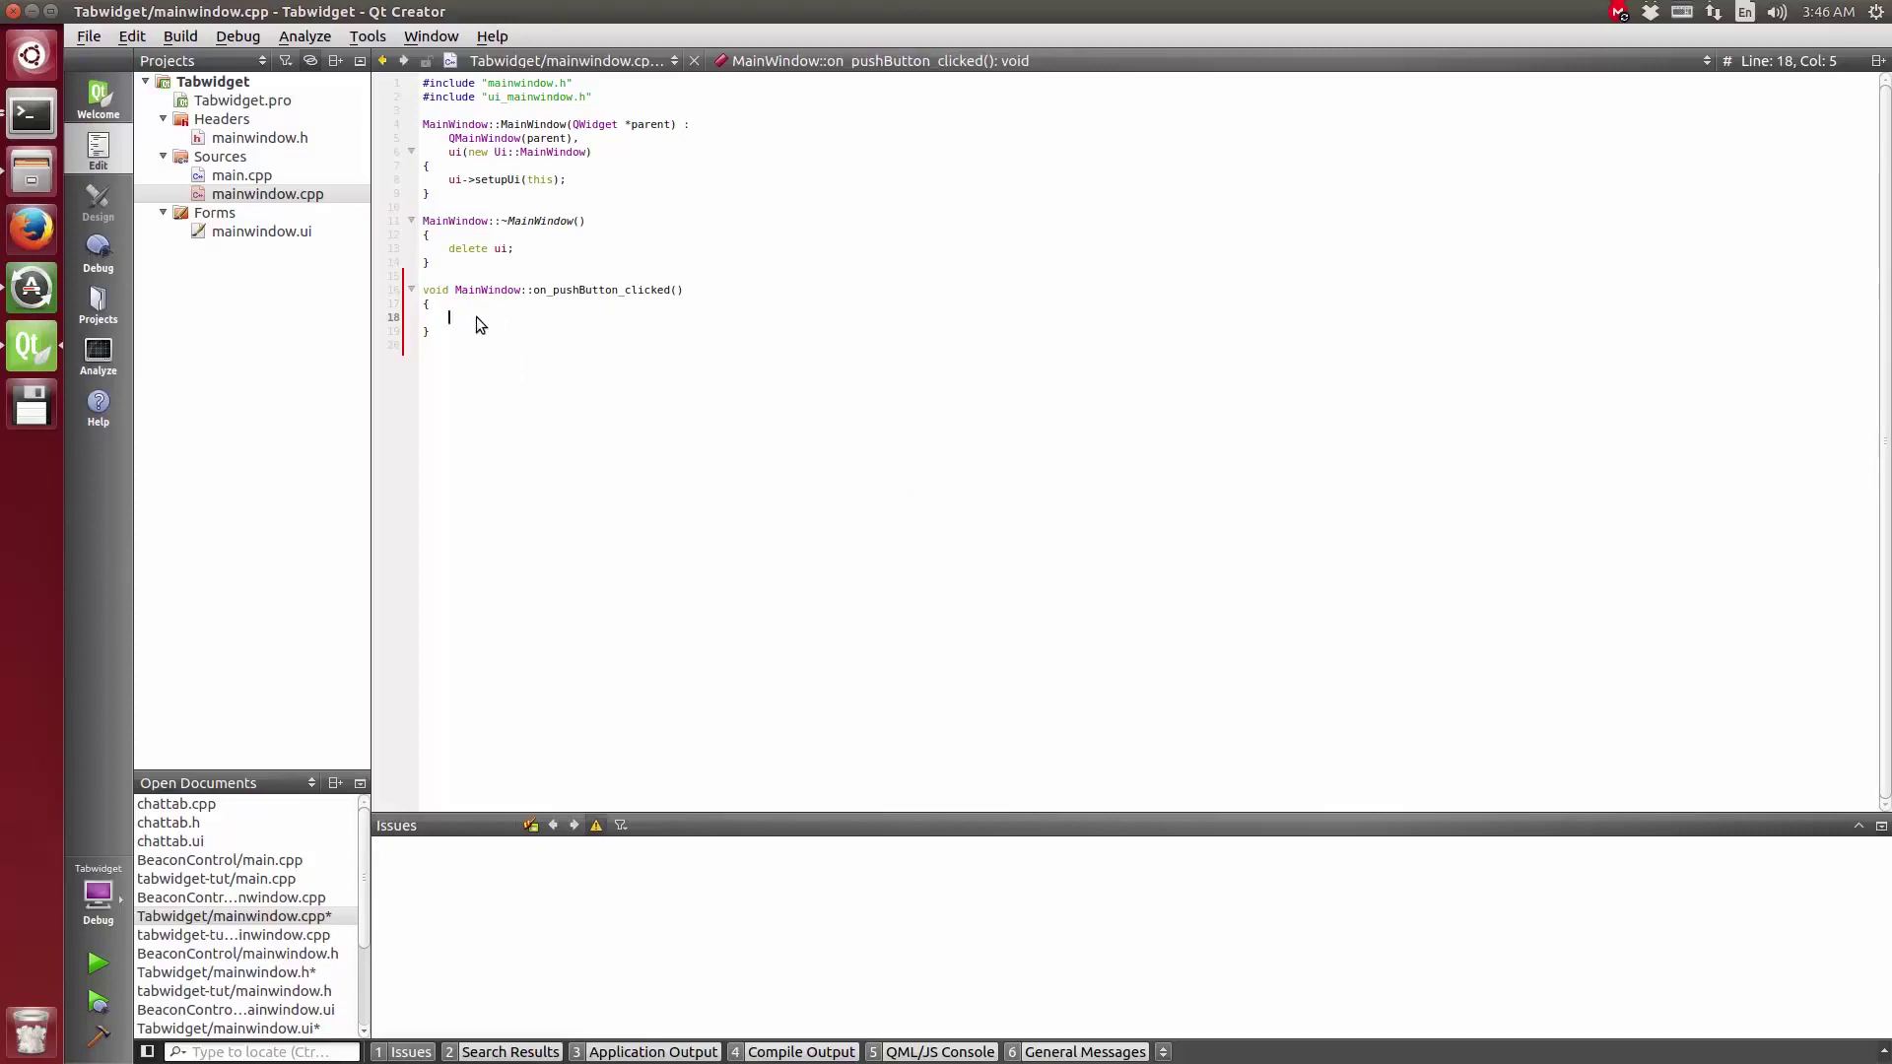
{"action": "type", "text": "ui"}
{"action": "type", "text": "->tab"}
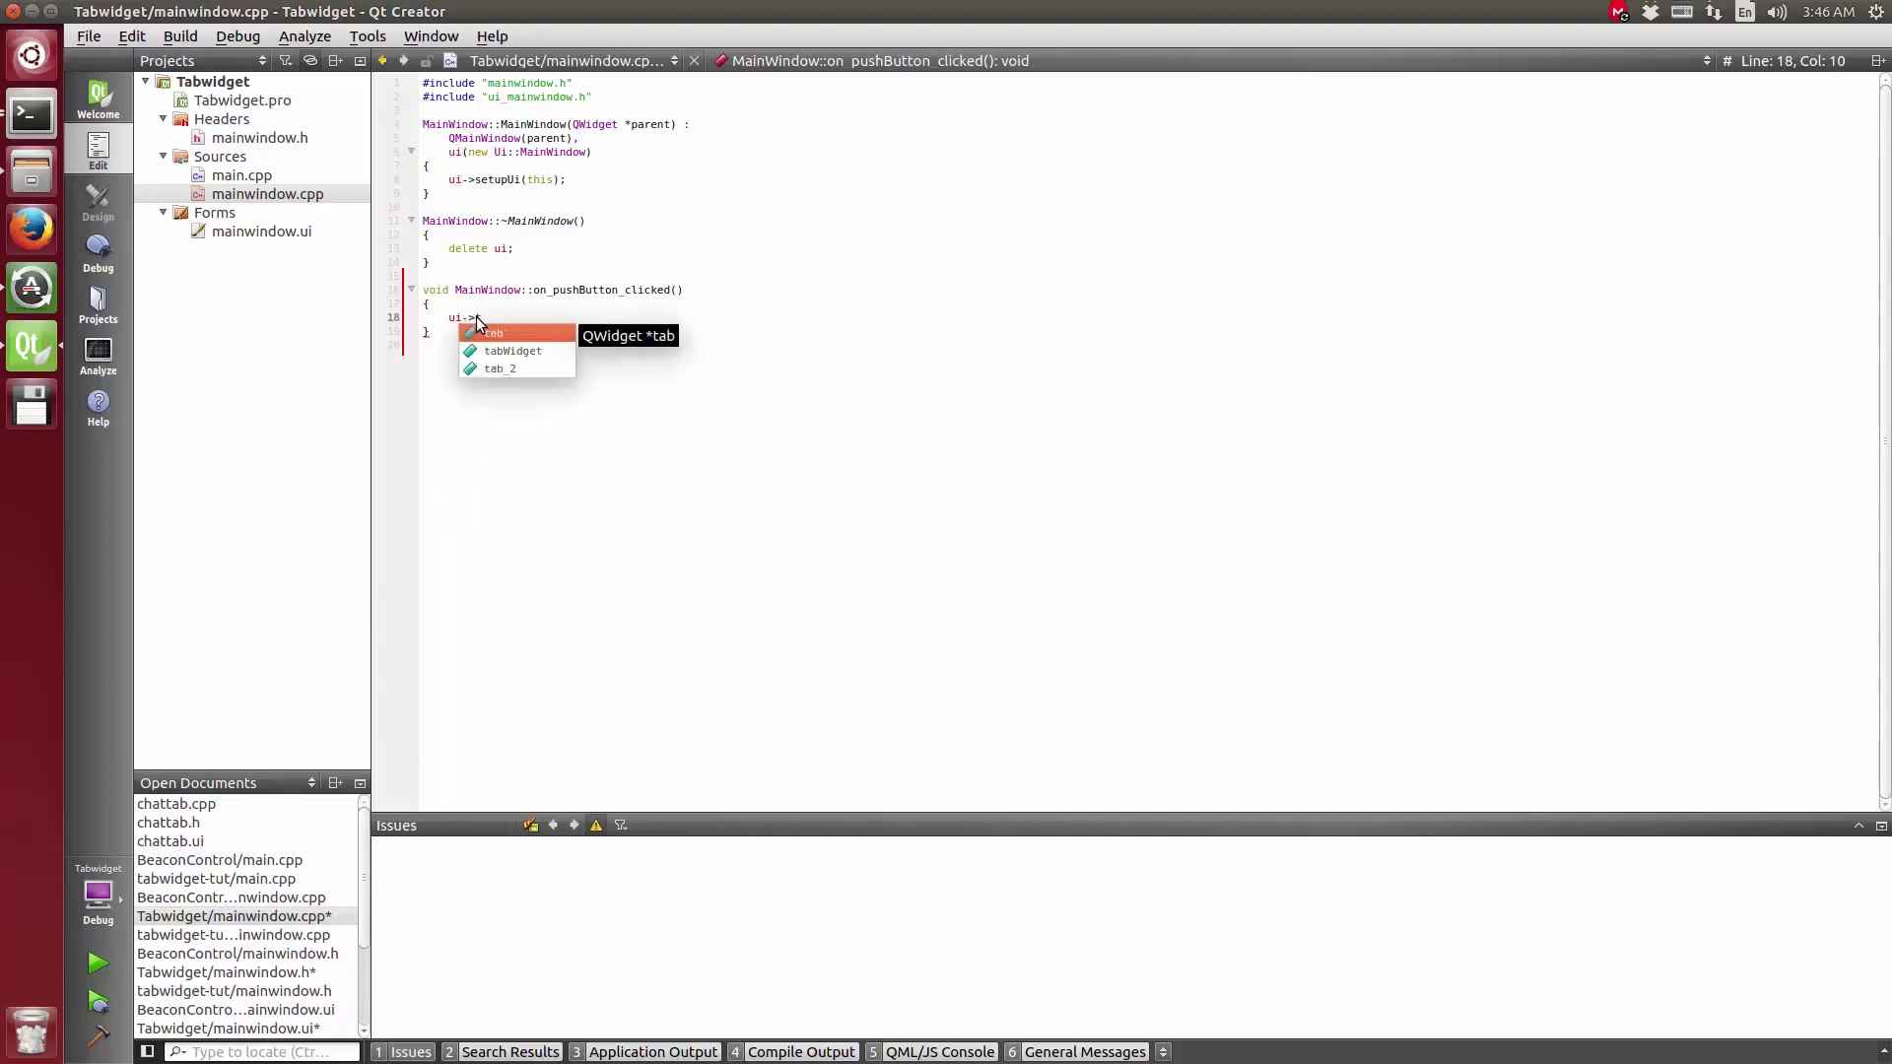
Step: Write ui->tabWidget->insertTab(count(), new QWidget(), QIcon(QString("")), "New Tab") using autocompletion
{"action": "key", "text": "Return"}
{"action": "type", "text": "->"}
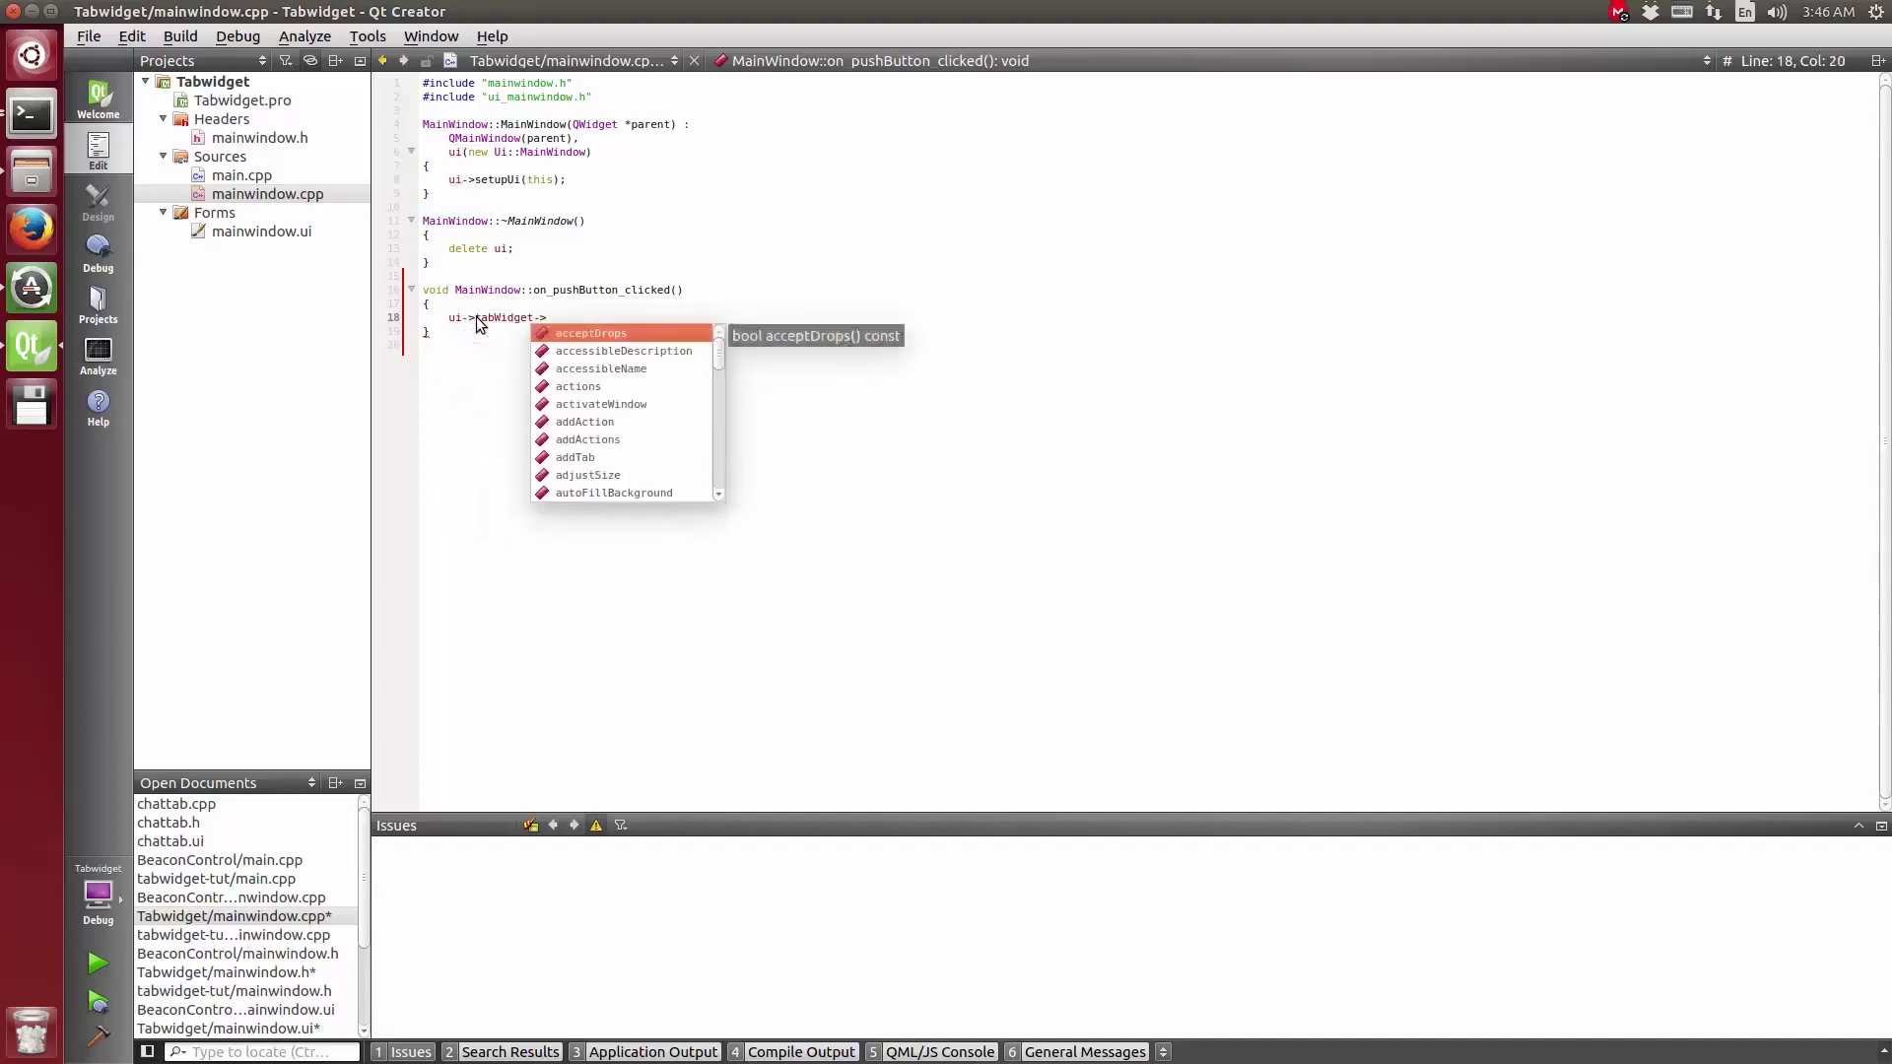
{"action": "type", "text": "ins"}
{"action": "key", "text": "Down"}
{"action": "key", "text": "Down"}
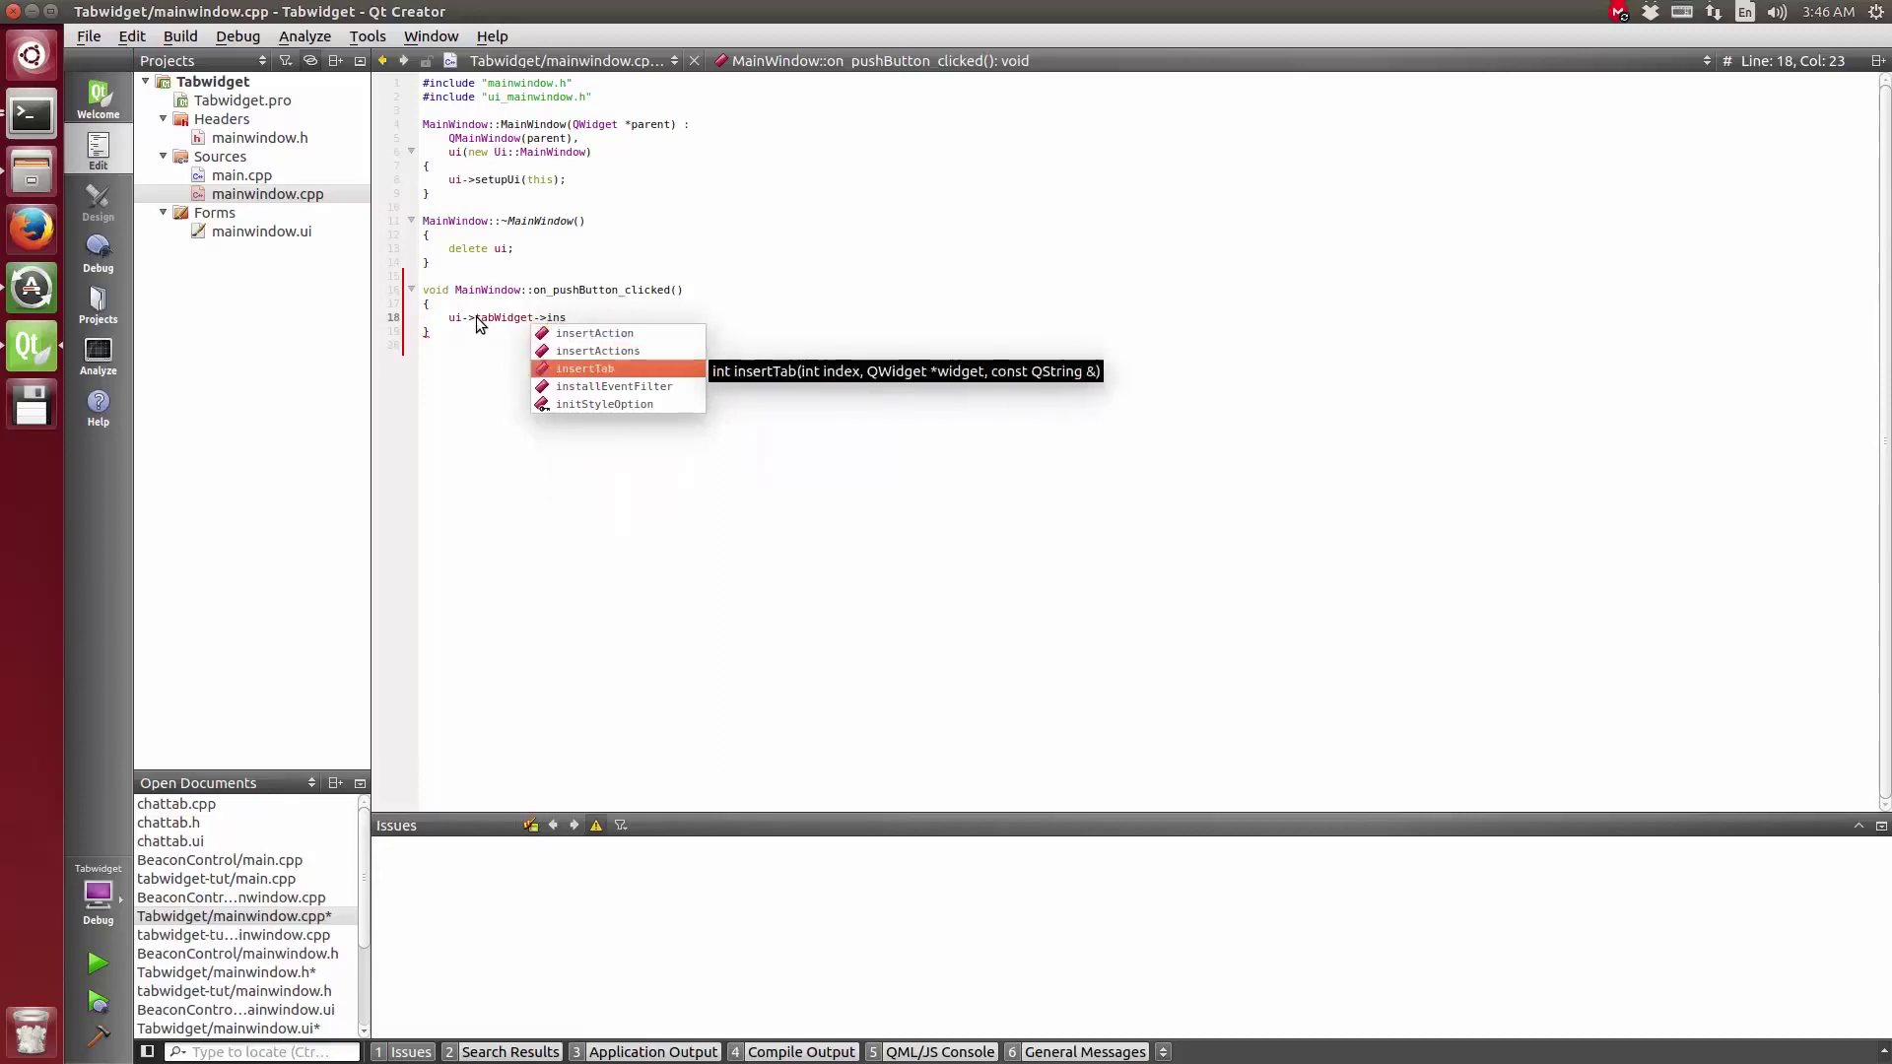
{"action": "key", "text": "Return"}
{"action": "type", "text": "("}
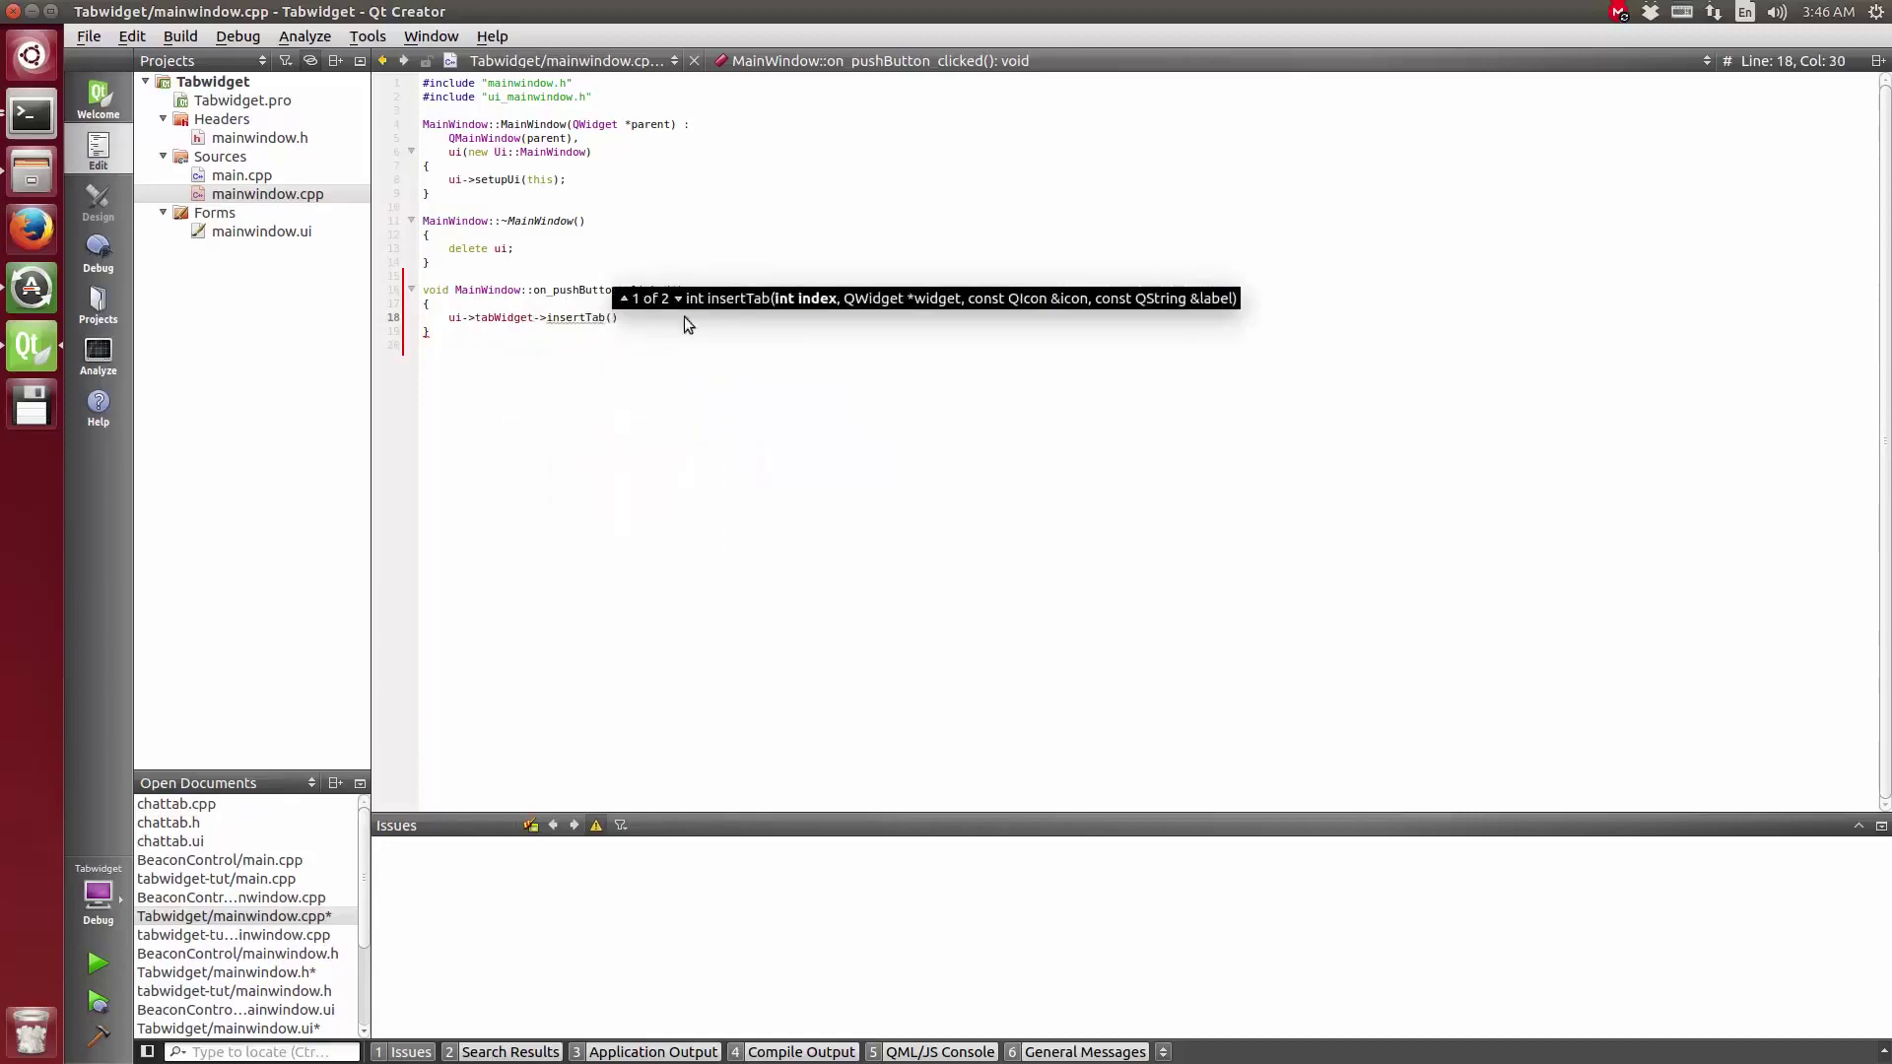
{"action": "key", "text": "Escape"}
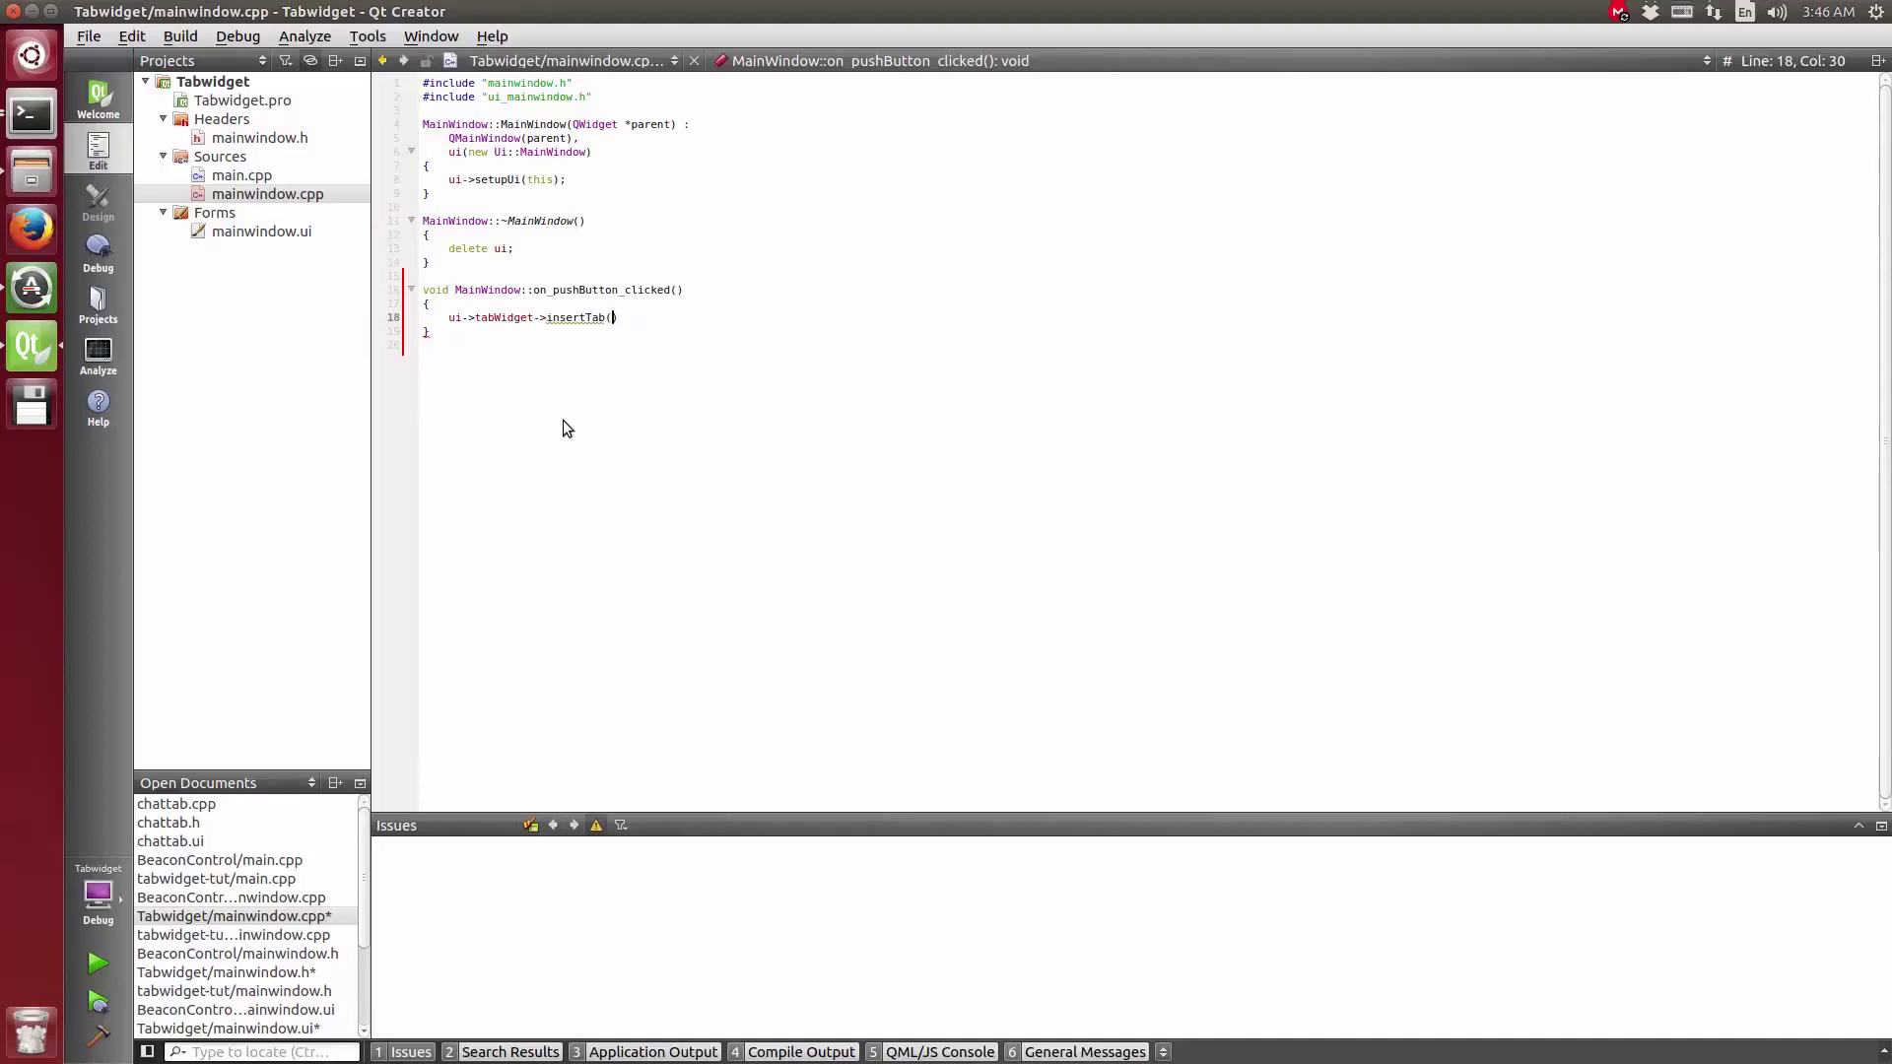
{"action": "type", "text": "ui"}
{"action": "type", "text": "->"}
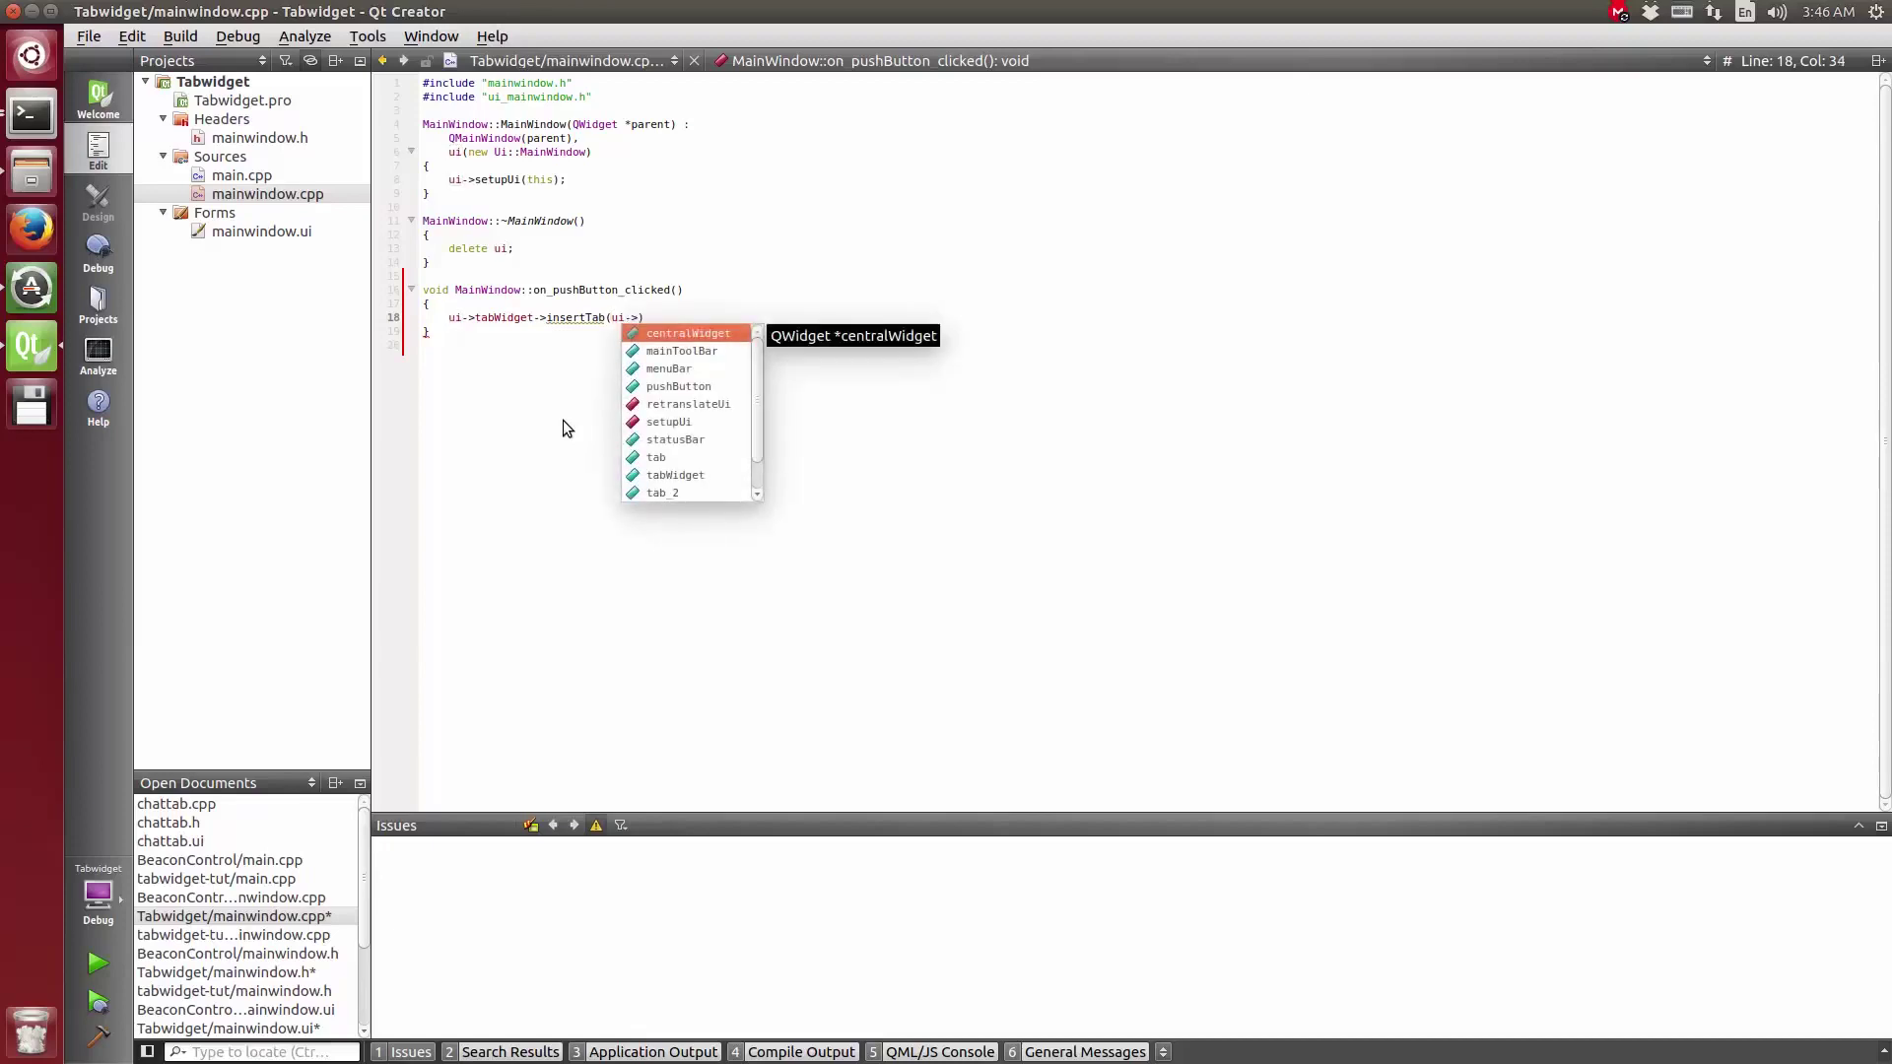
{"action": "type", "text": "tab"}
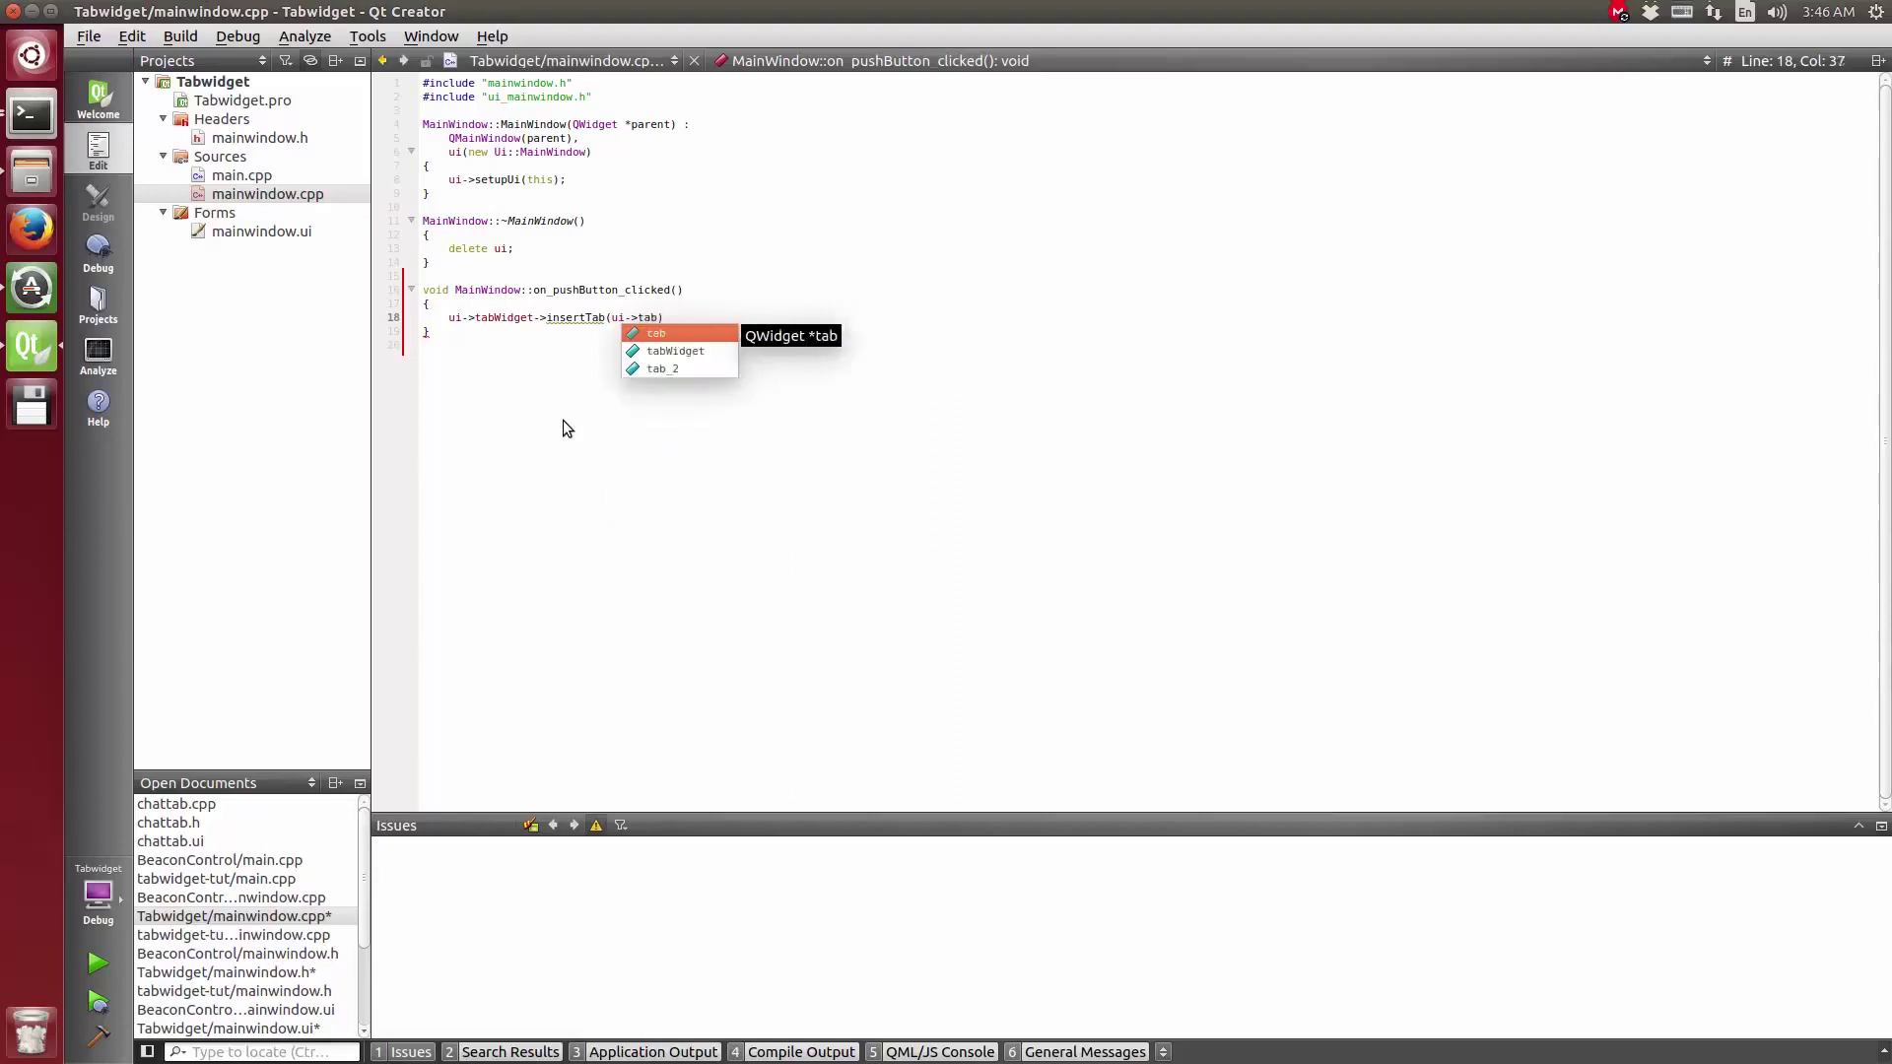
{"action": "key", "text": "Down"}
{"action": "key", "text": "Return"}
{"action": "type", "text": "->"}
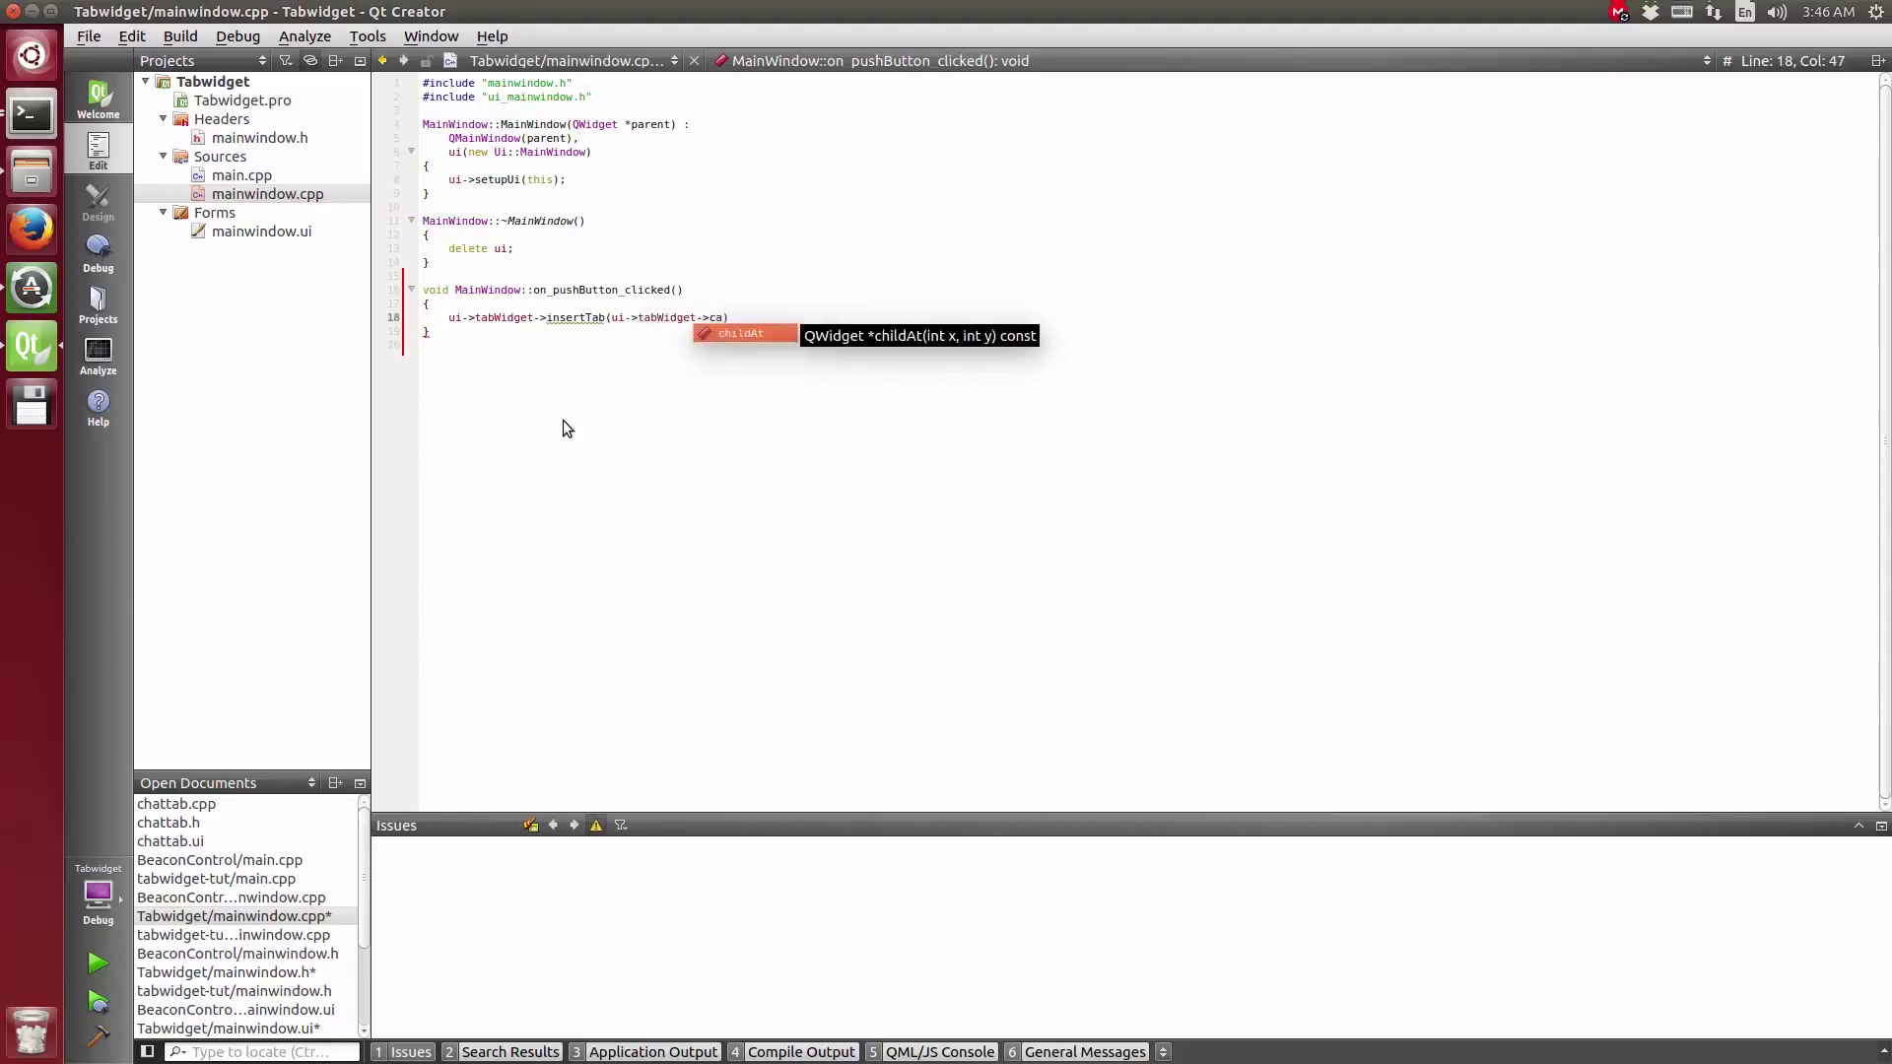
{"action": "type", "text": "coun"}
{"action": "key", "text": "Return"}
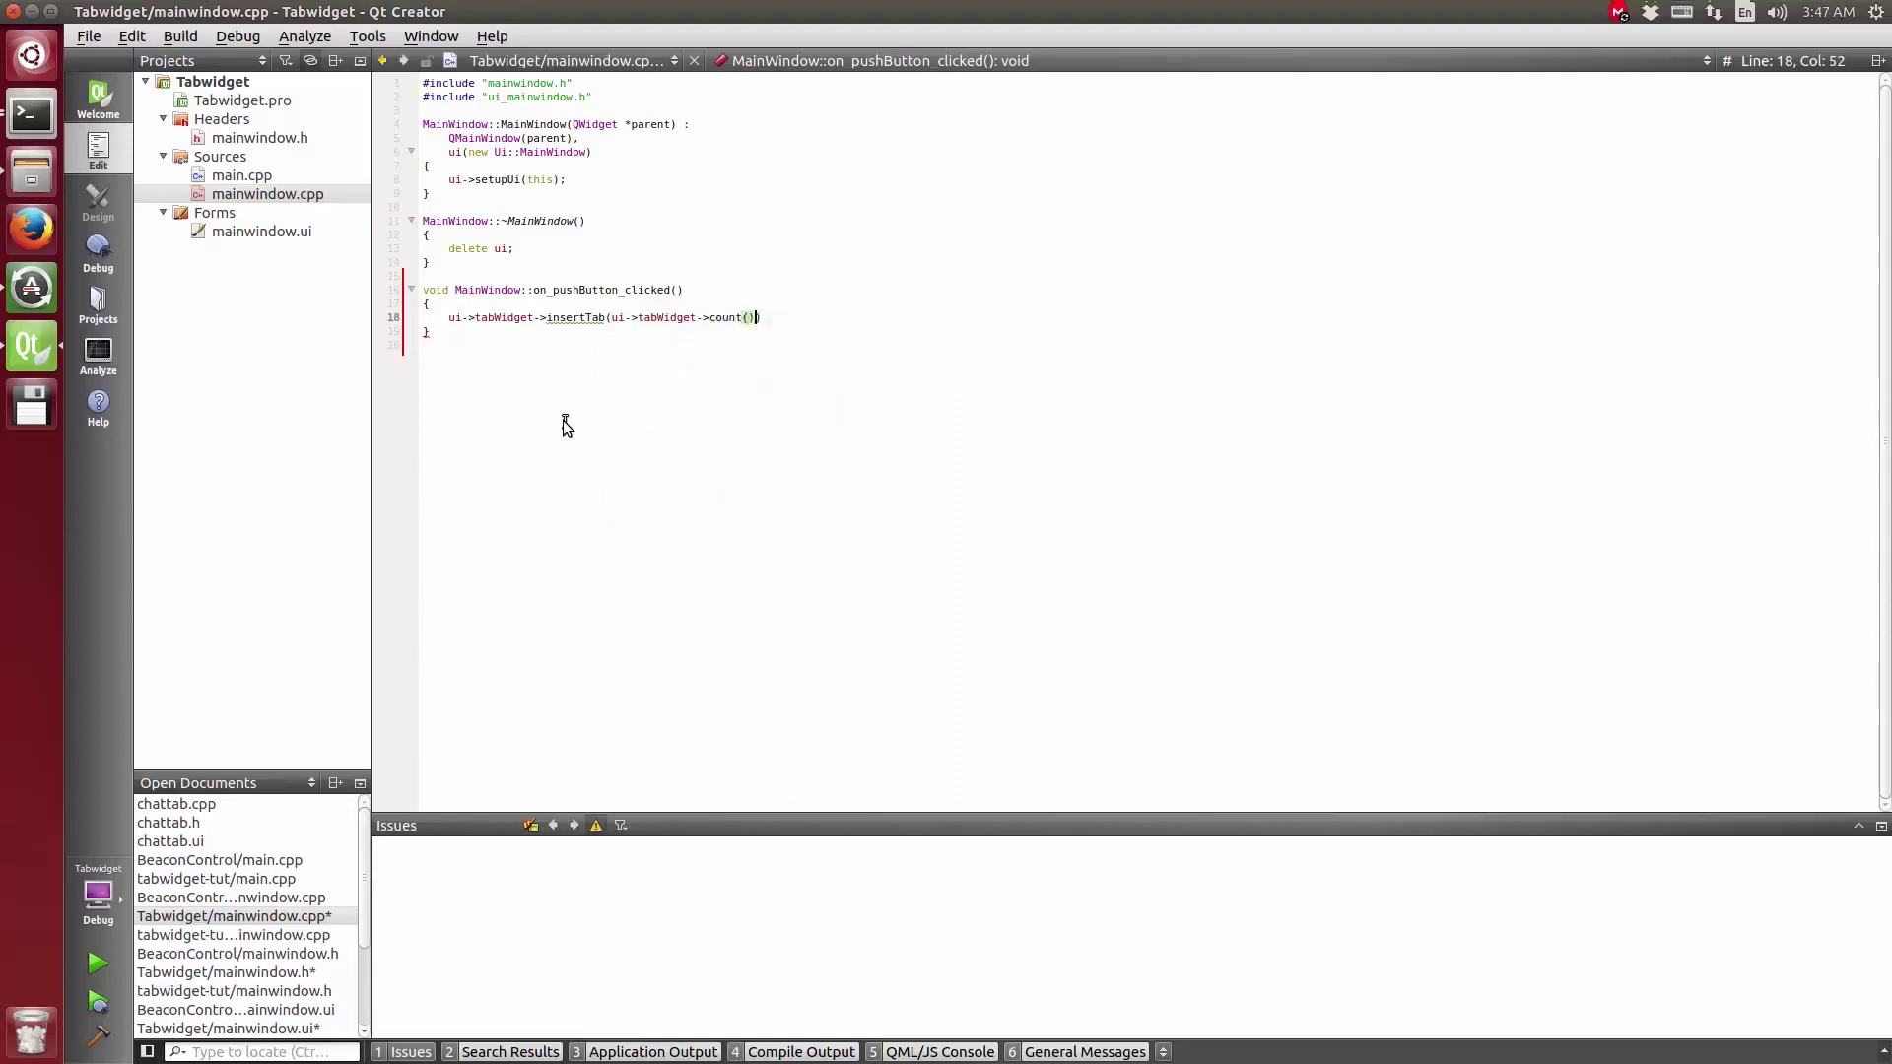
{"action": "type", "text": ","}
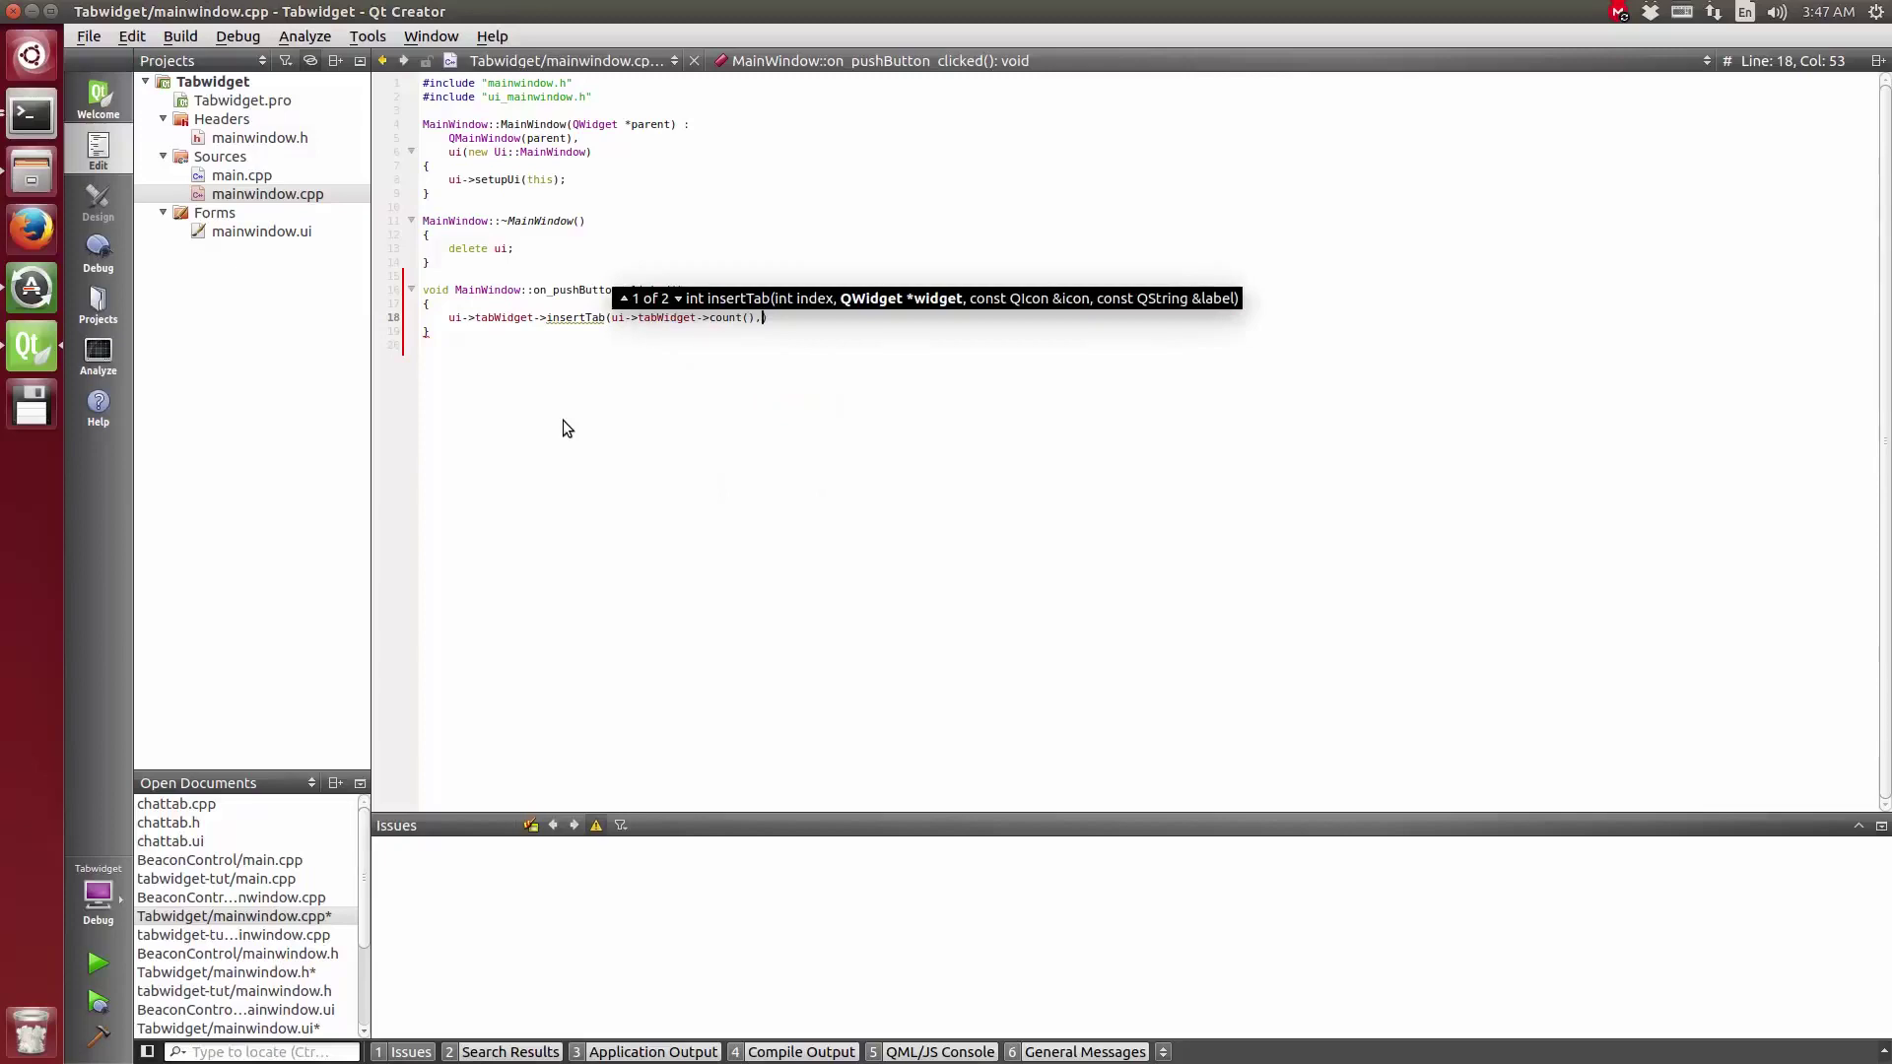
{"action": "type", "text": "new "}
{"action": "type", "text": "QWidg"}
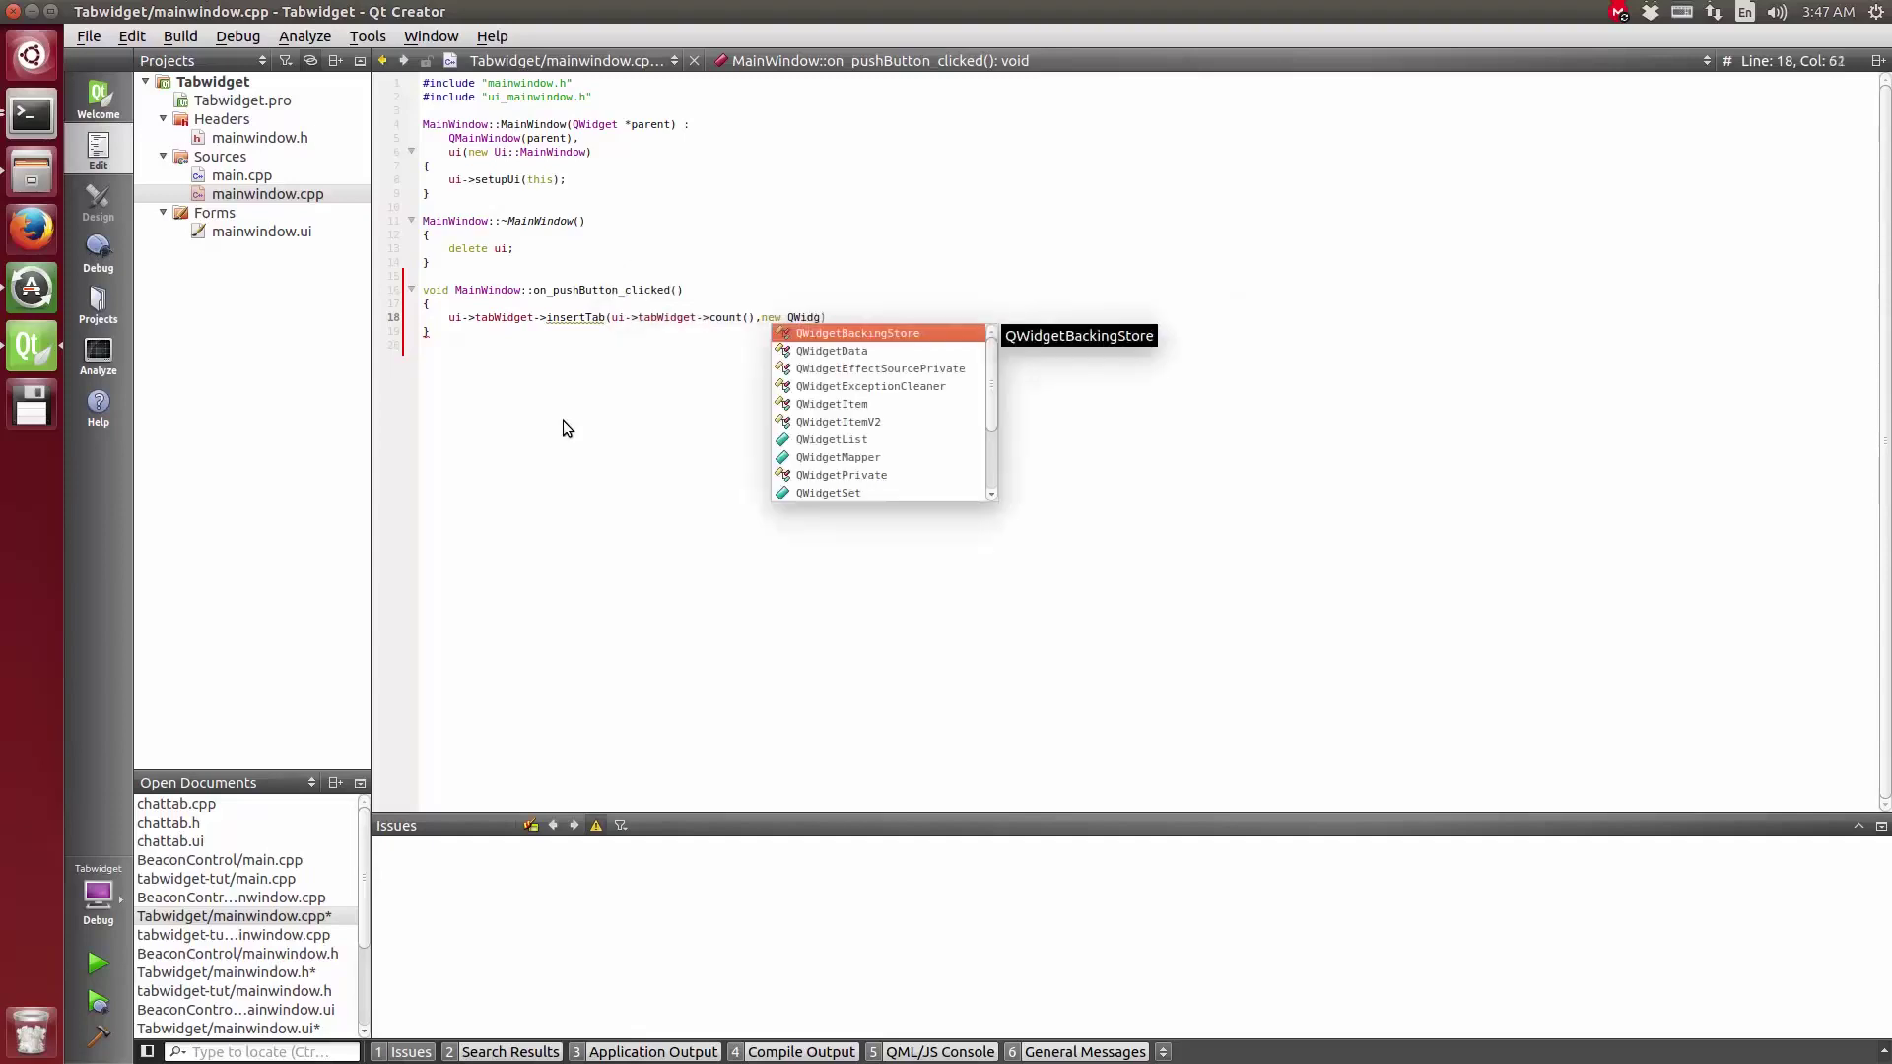
{"action": "key", "text": "Return"}
{"action": "type", "text": "(),"}
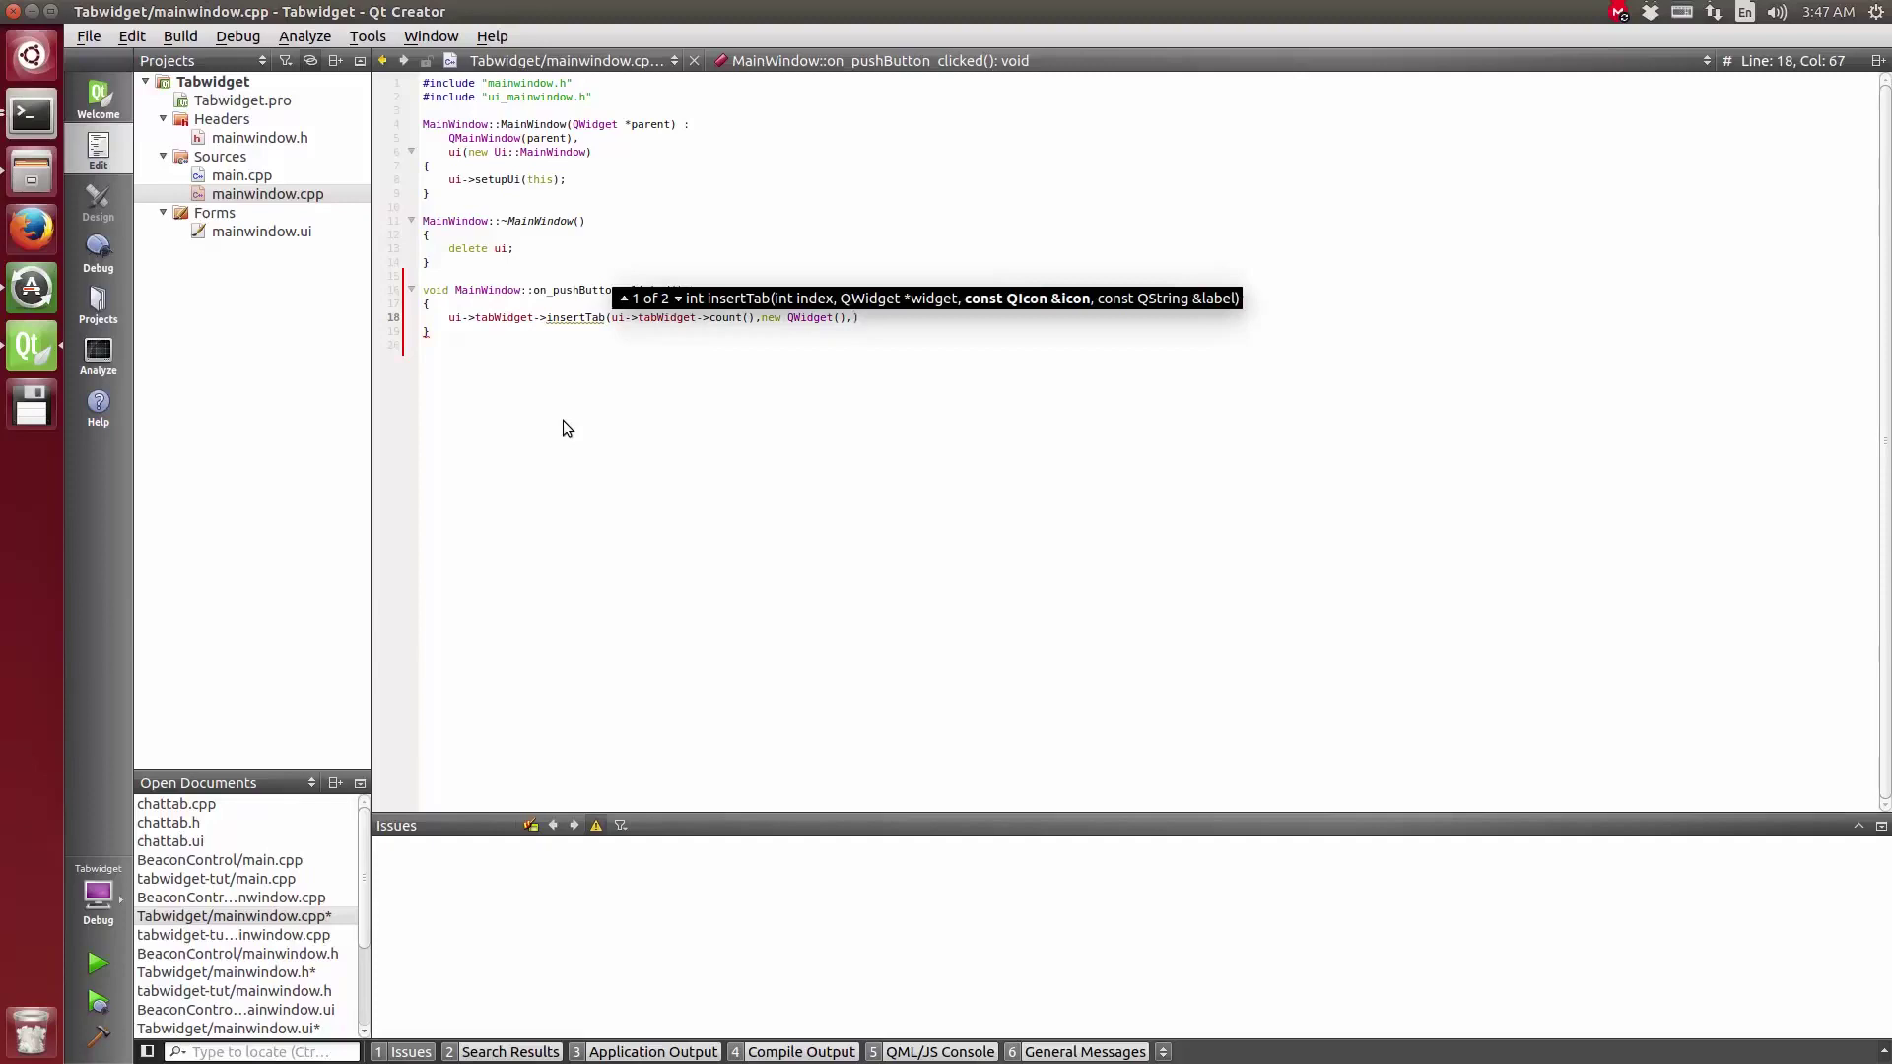
{"action": "type", "text": "QIcon("}
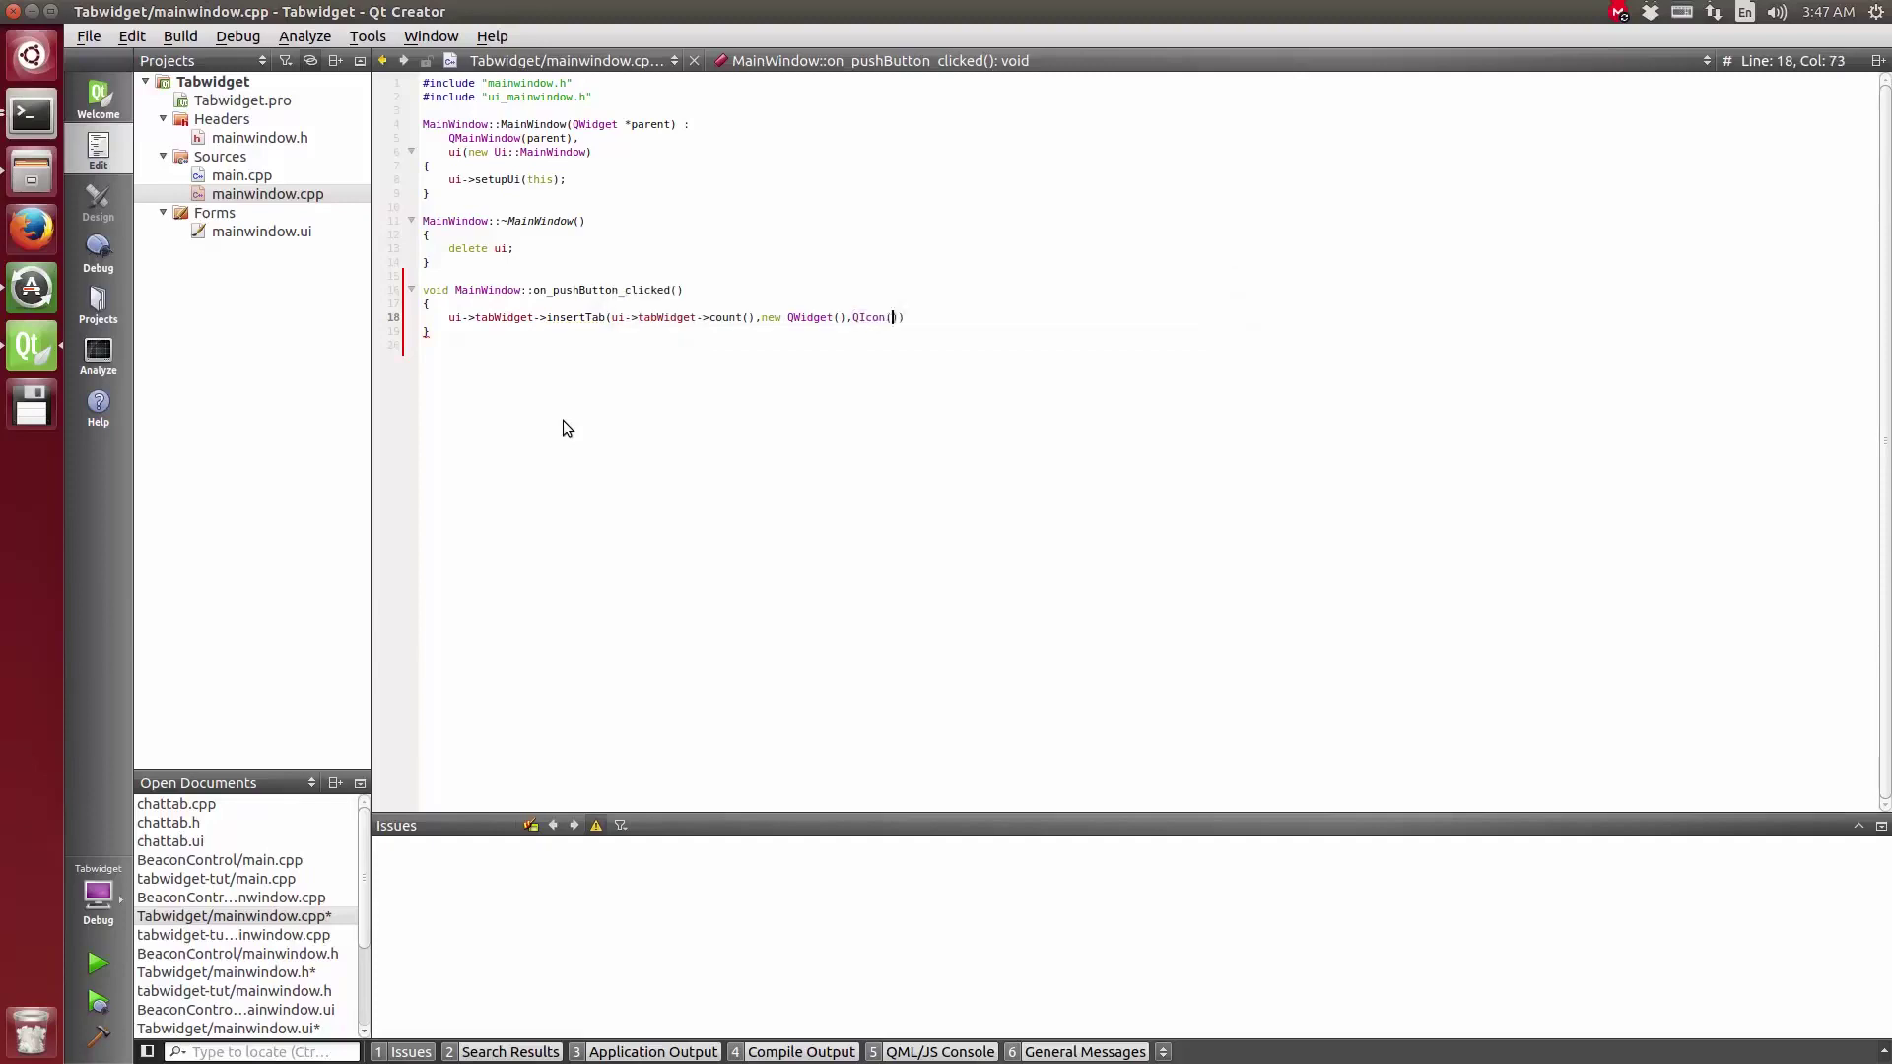
{"action": "type", "text": "Q"}
{"action": "type", "text": "String(\""}
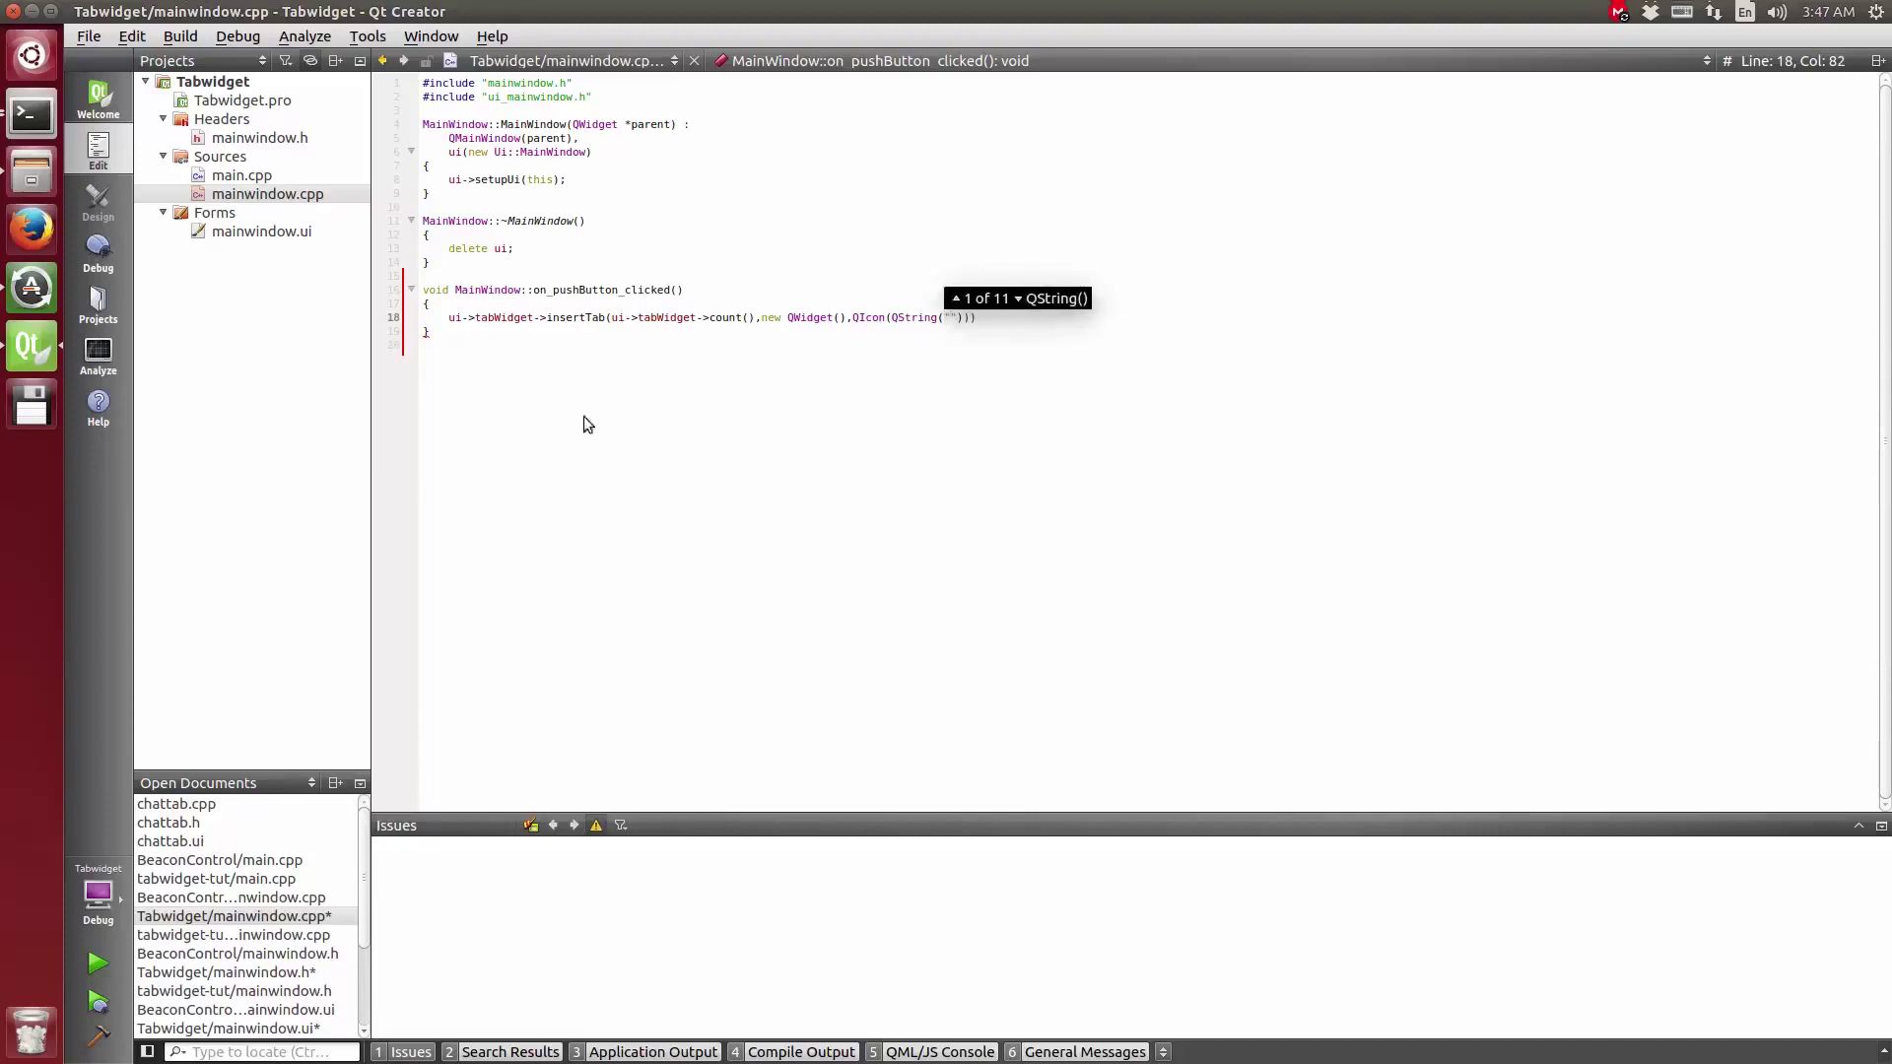
{"action": "key", "text": "Right"}
{"action": "key", "text": "Right"}
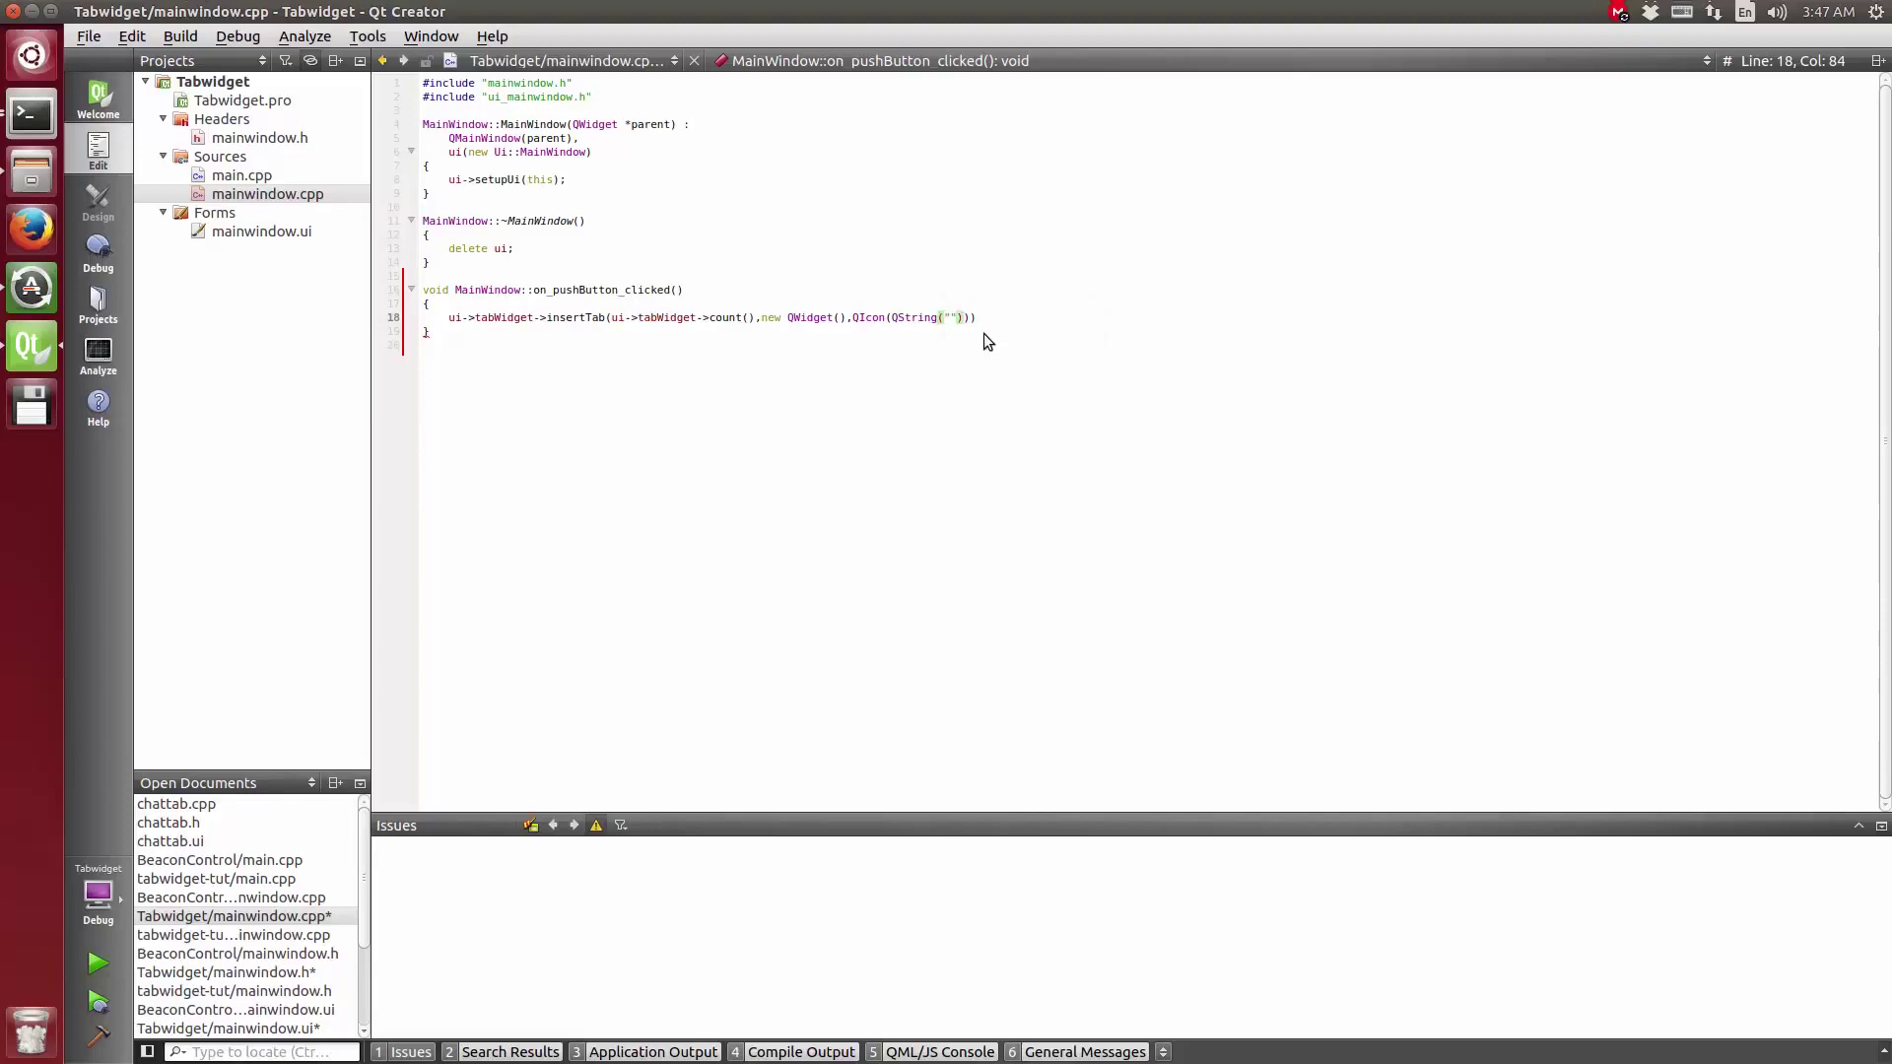
{"action": "key", "text": "Right"}
{"action": "type", "text": ","}
{"action": "type", "text": "\");"}
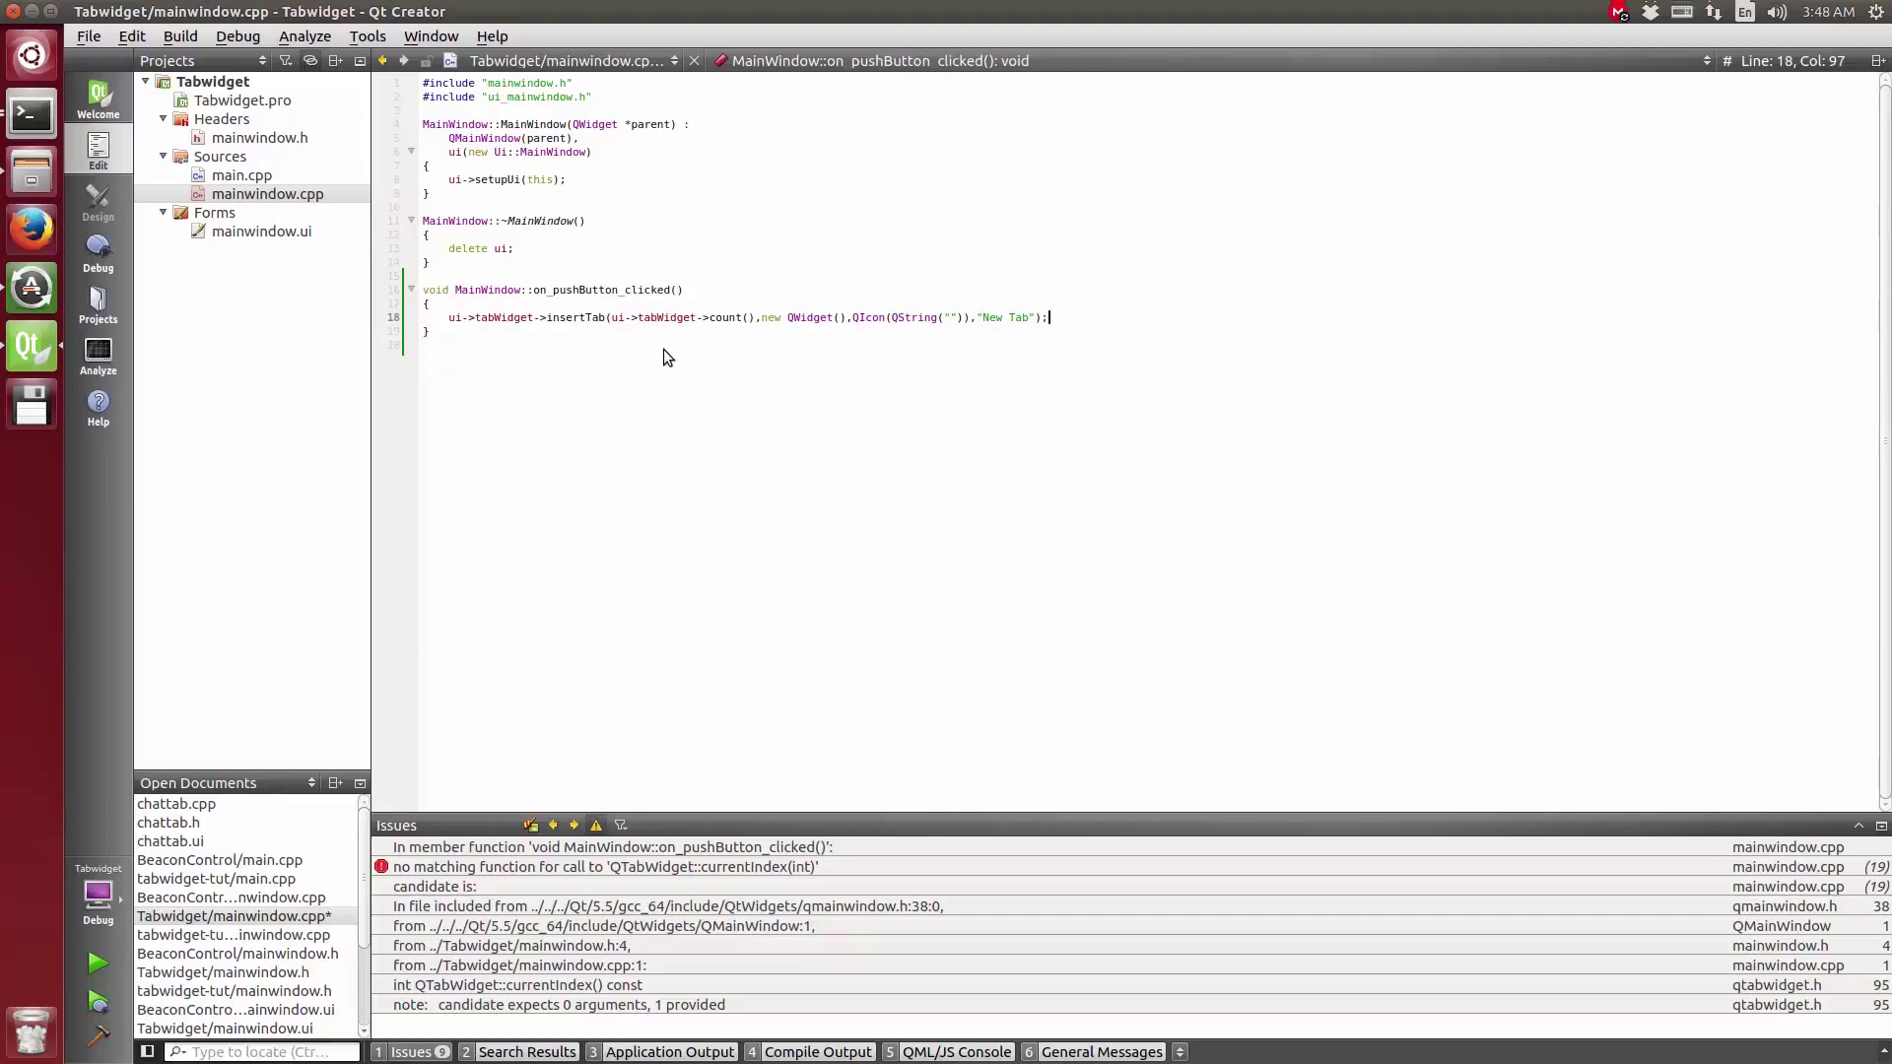
Step: Add ui->tabWidget->setCurrentIndex(ui->tabWidget->count()-1); on line 19
{"action": "key", "text": "Return"}
{"action": "type", "text": "ui->ta"}
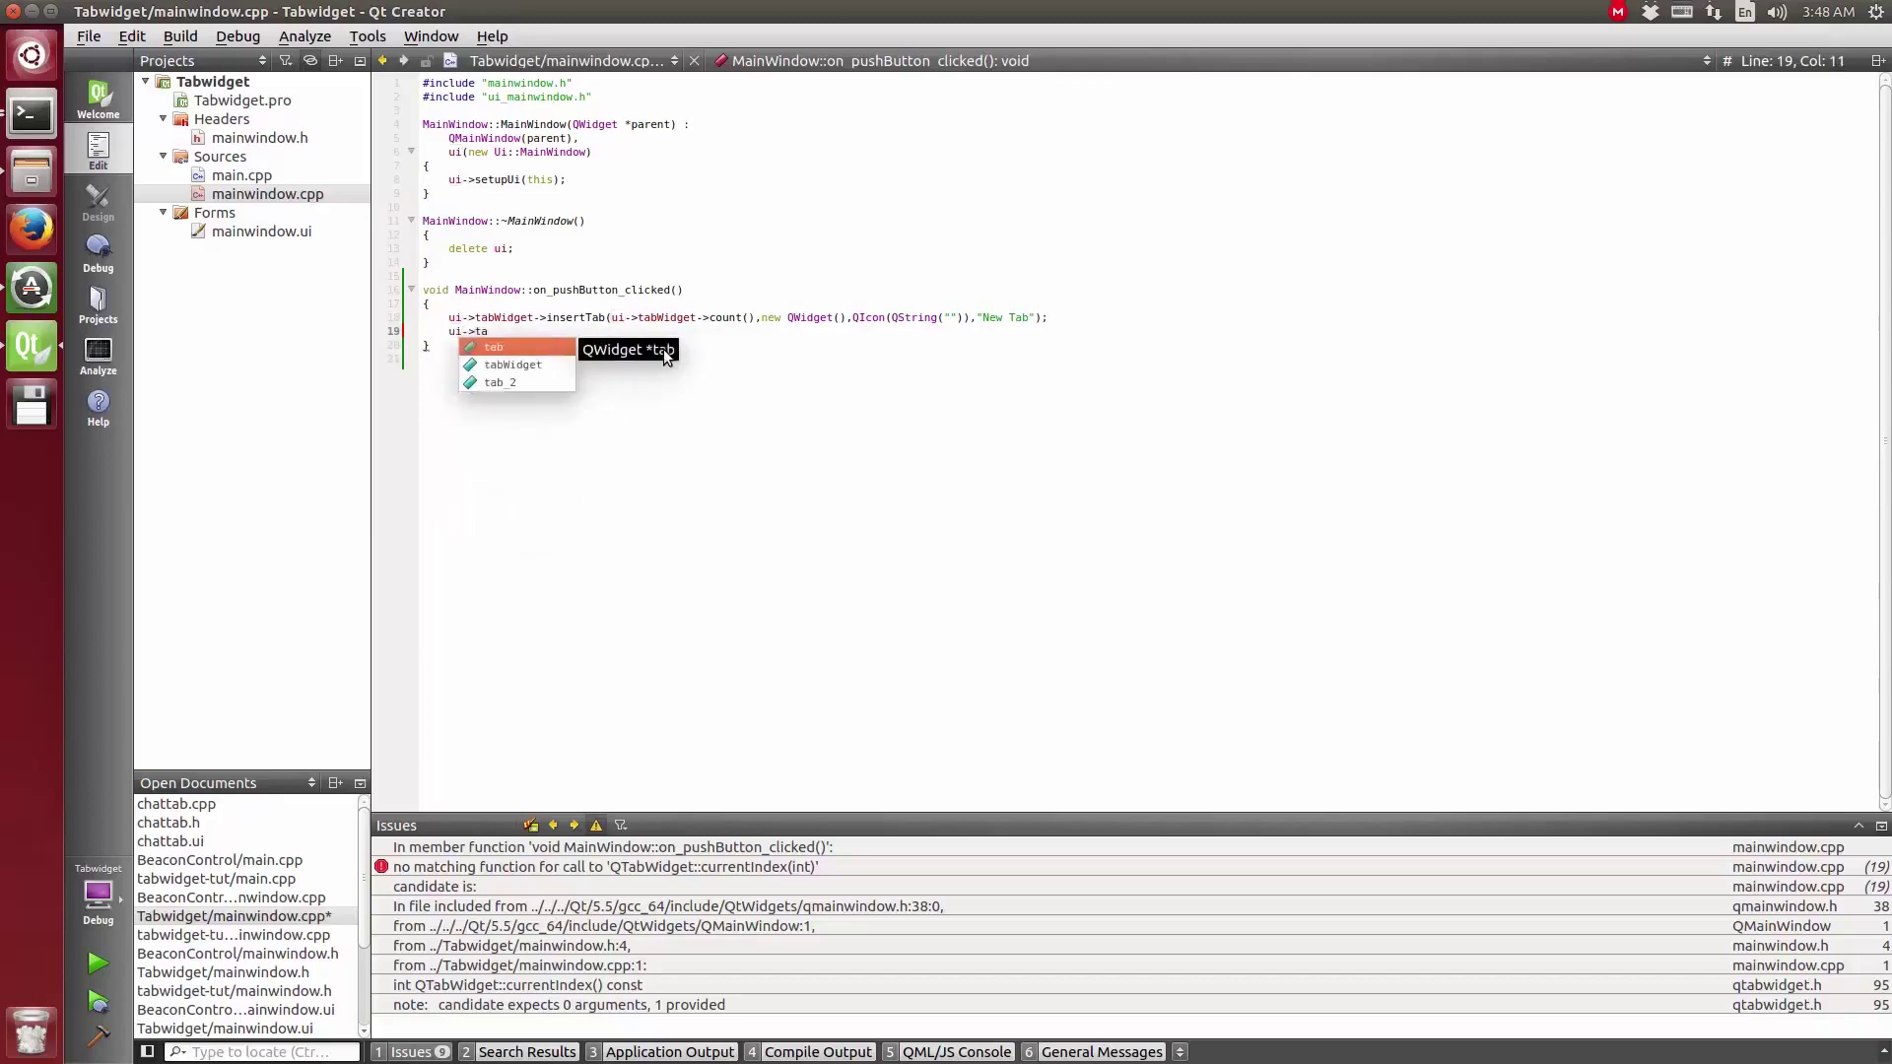
{"action": "key", "text": "Return"}
{"action": "type", "text": "set"}
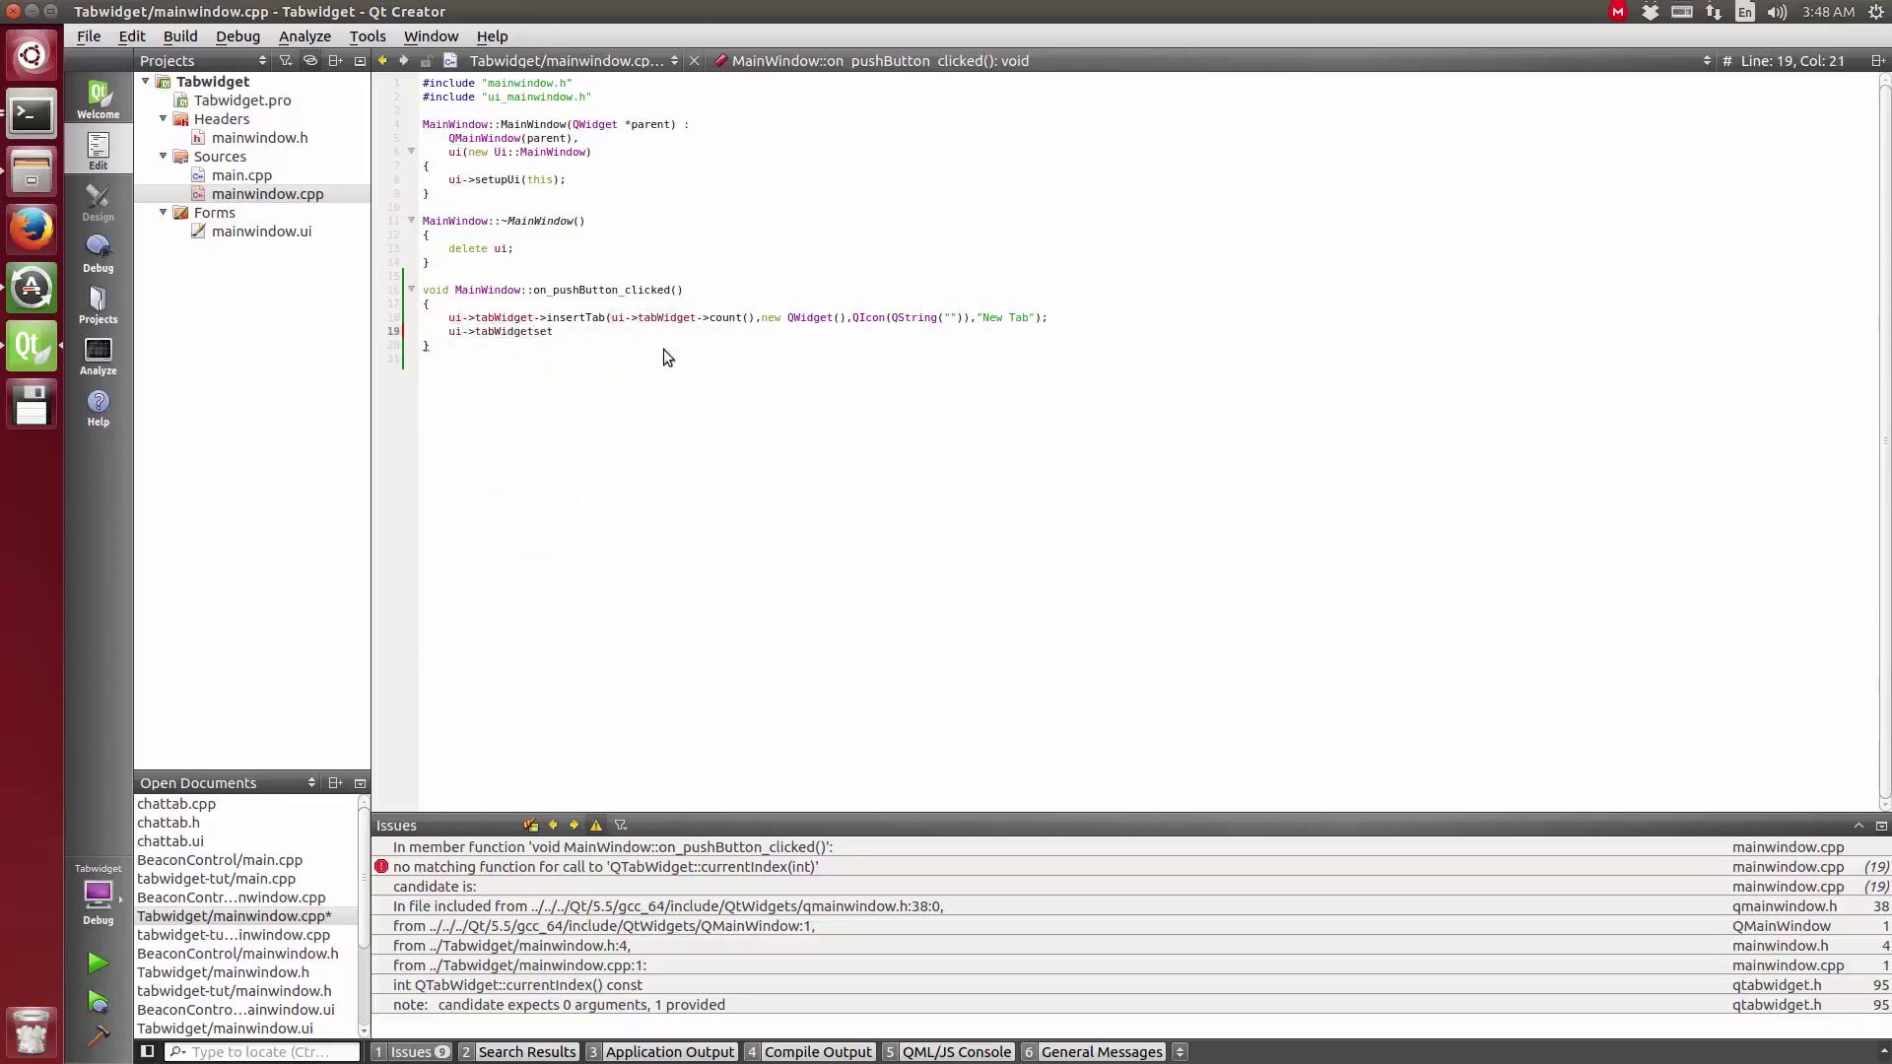
{"action": "key", "text": "BackSpace"}
{"action": "key", "text": "BackSpace"}
{"action": "key", "text": "BackSpace"}
{"action": "type", "text": "->set"}
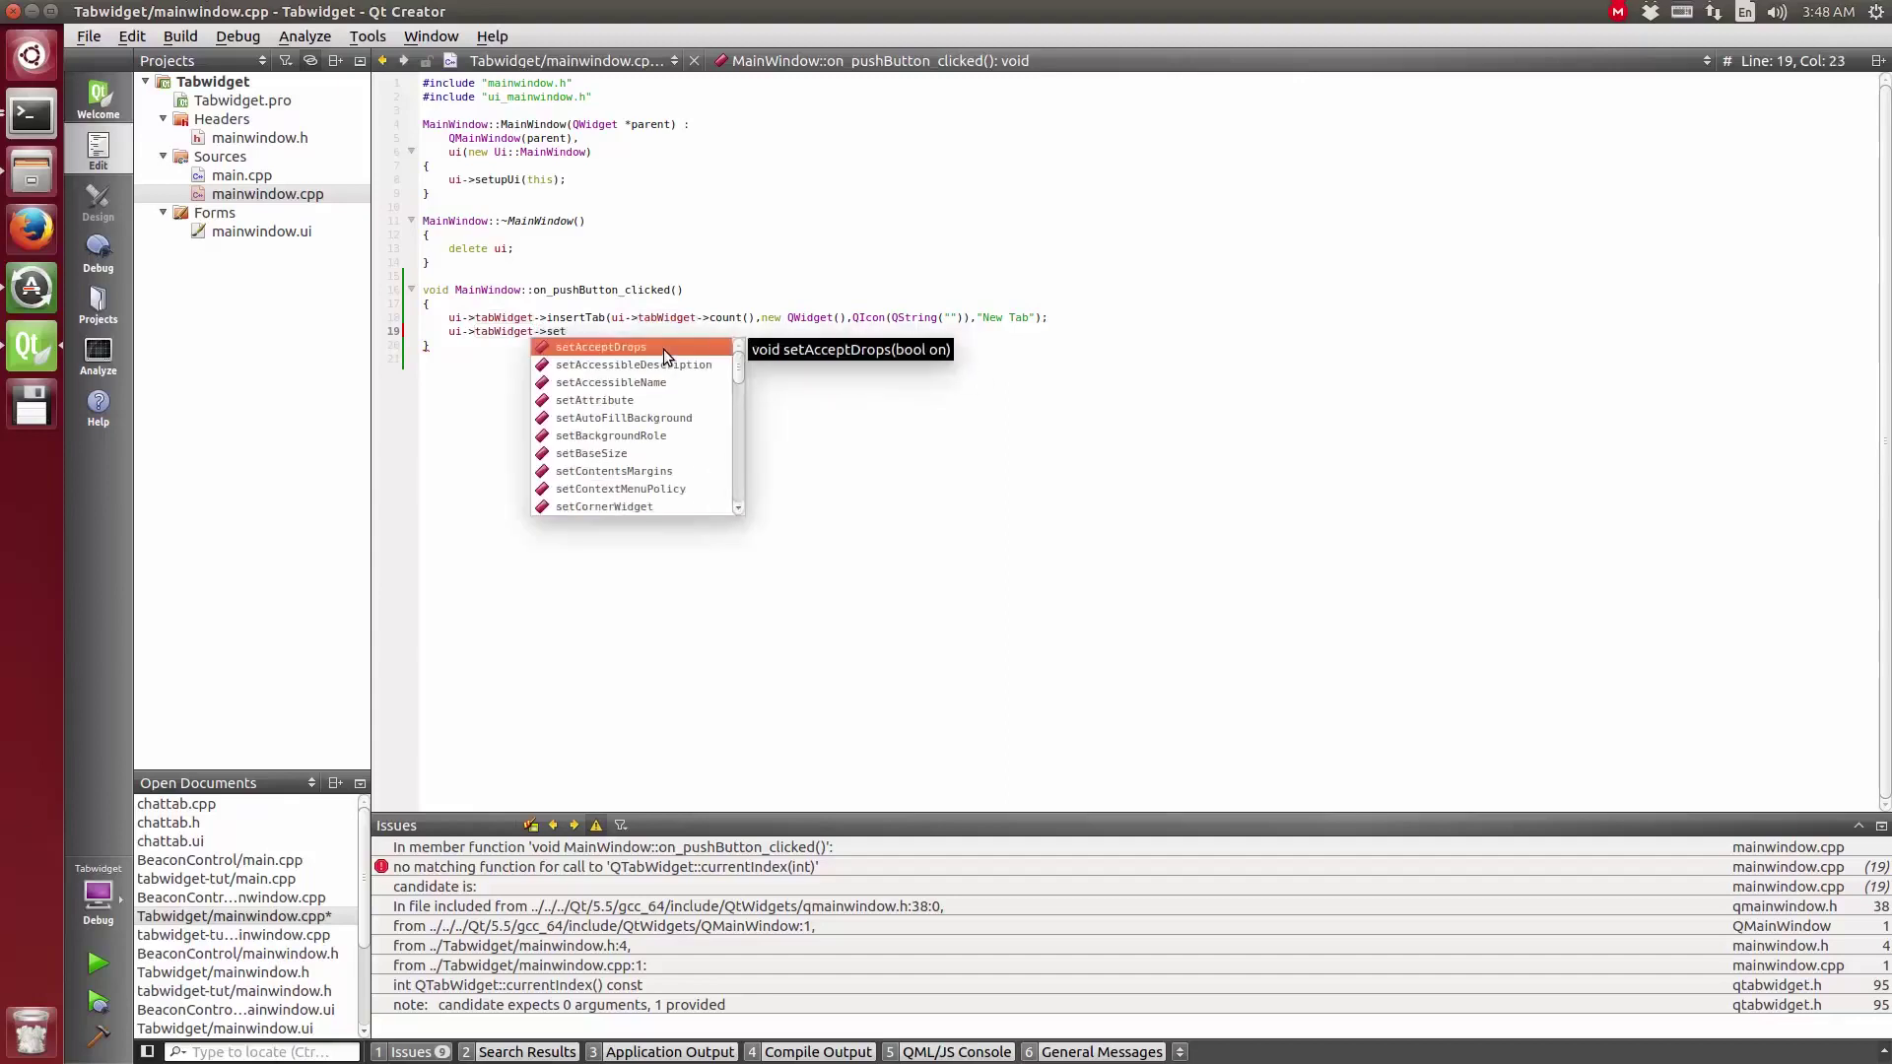
{"action": "type", "text": "Cur"}
{"action": "key", "text": "Return"}
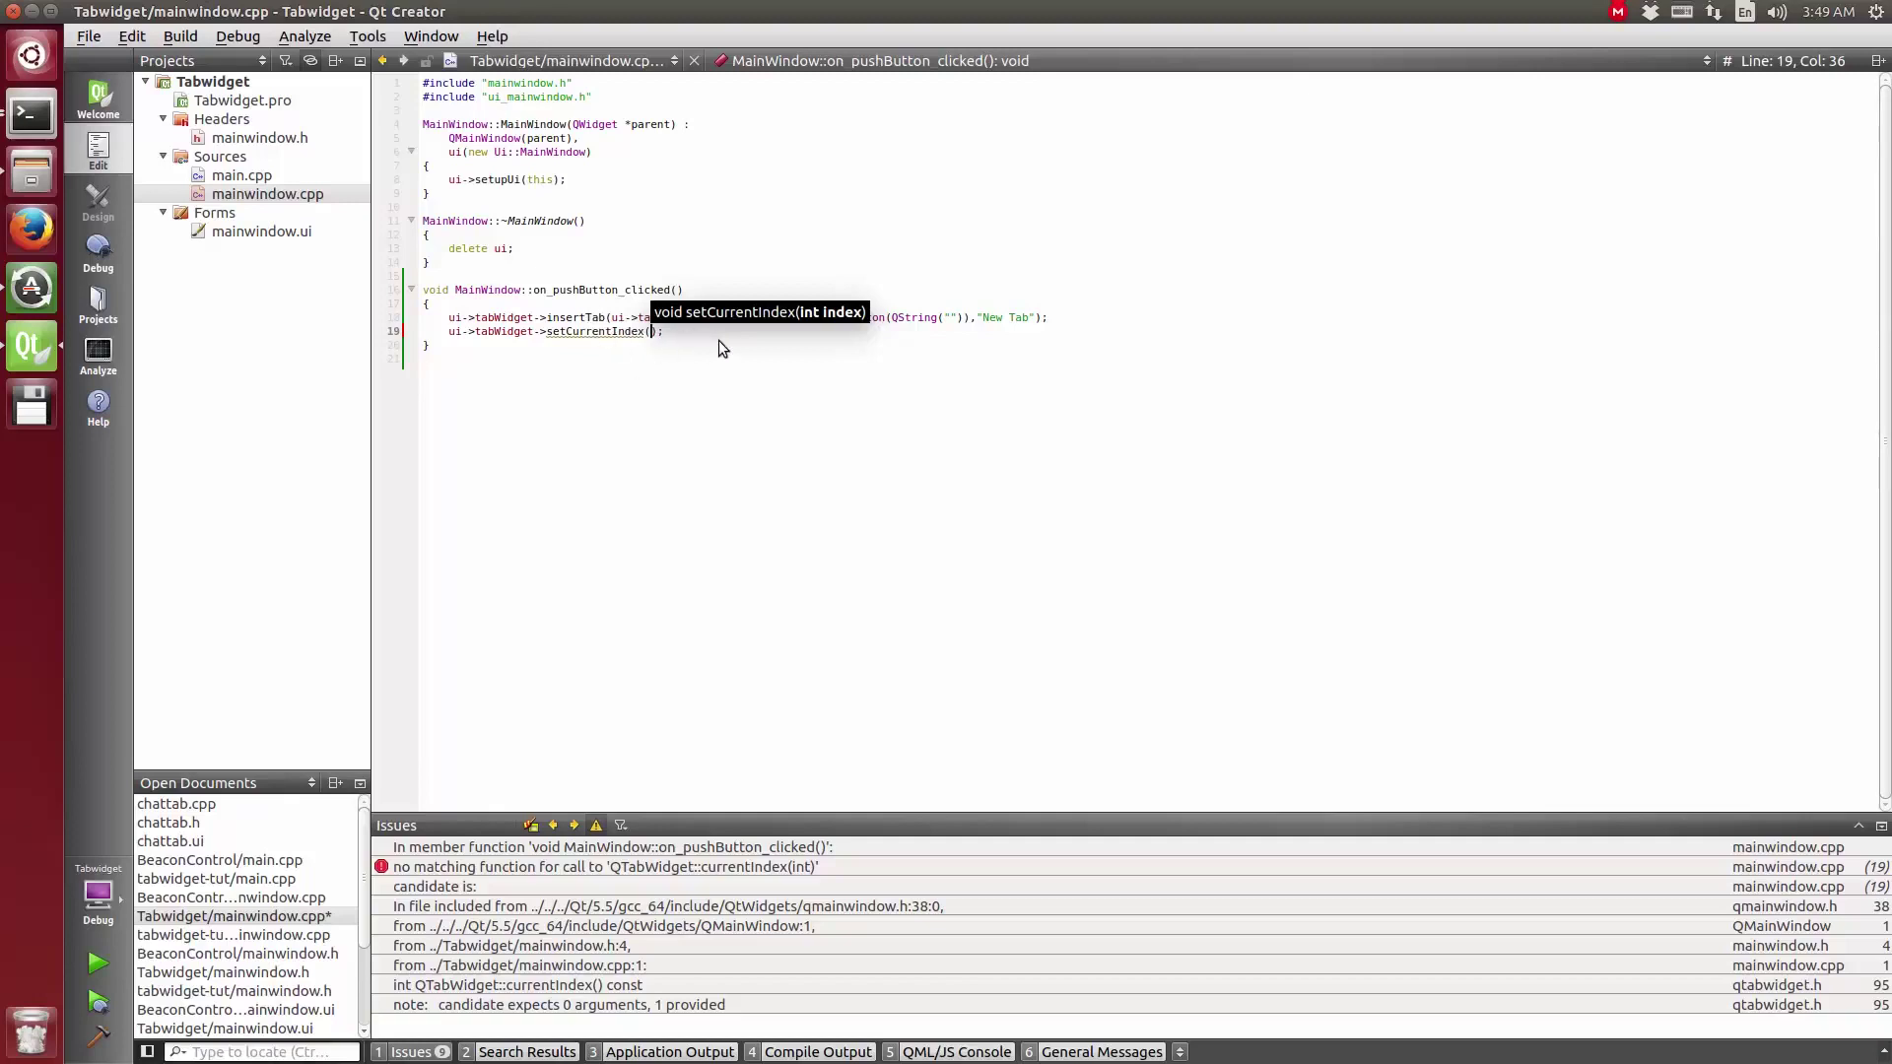
{"action": "type", "text": "ui->tab"}
{"action": "key", "text": "Return"}
{"action": "type", "text": "->tabWidget->"}
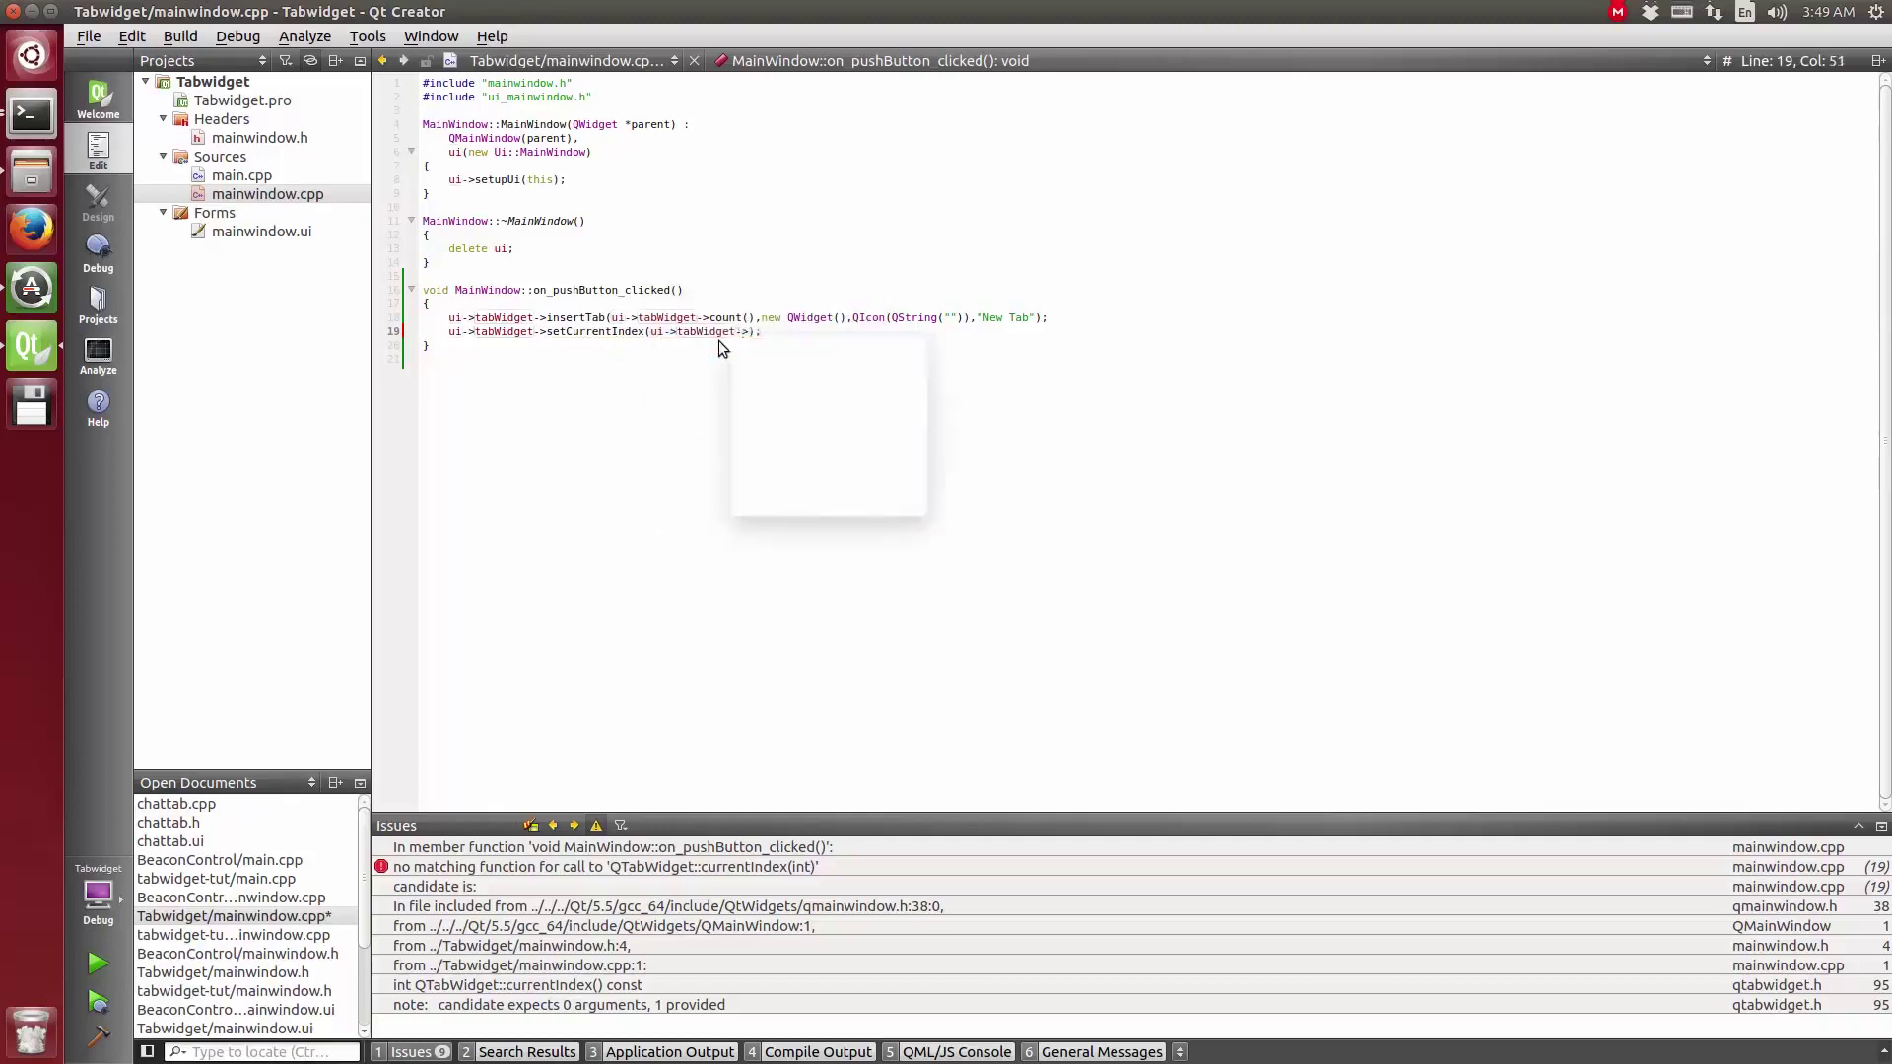
{"action": "type", "text": "cou"}
{"action": "key", "text": "Return"}
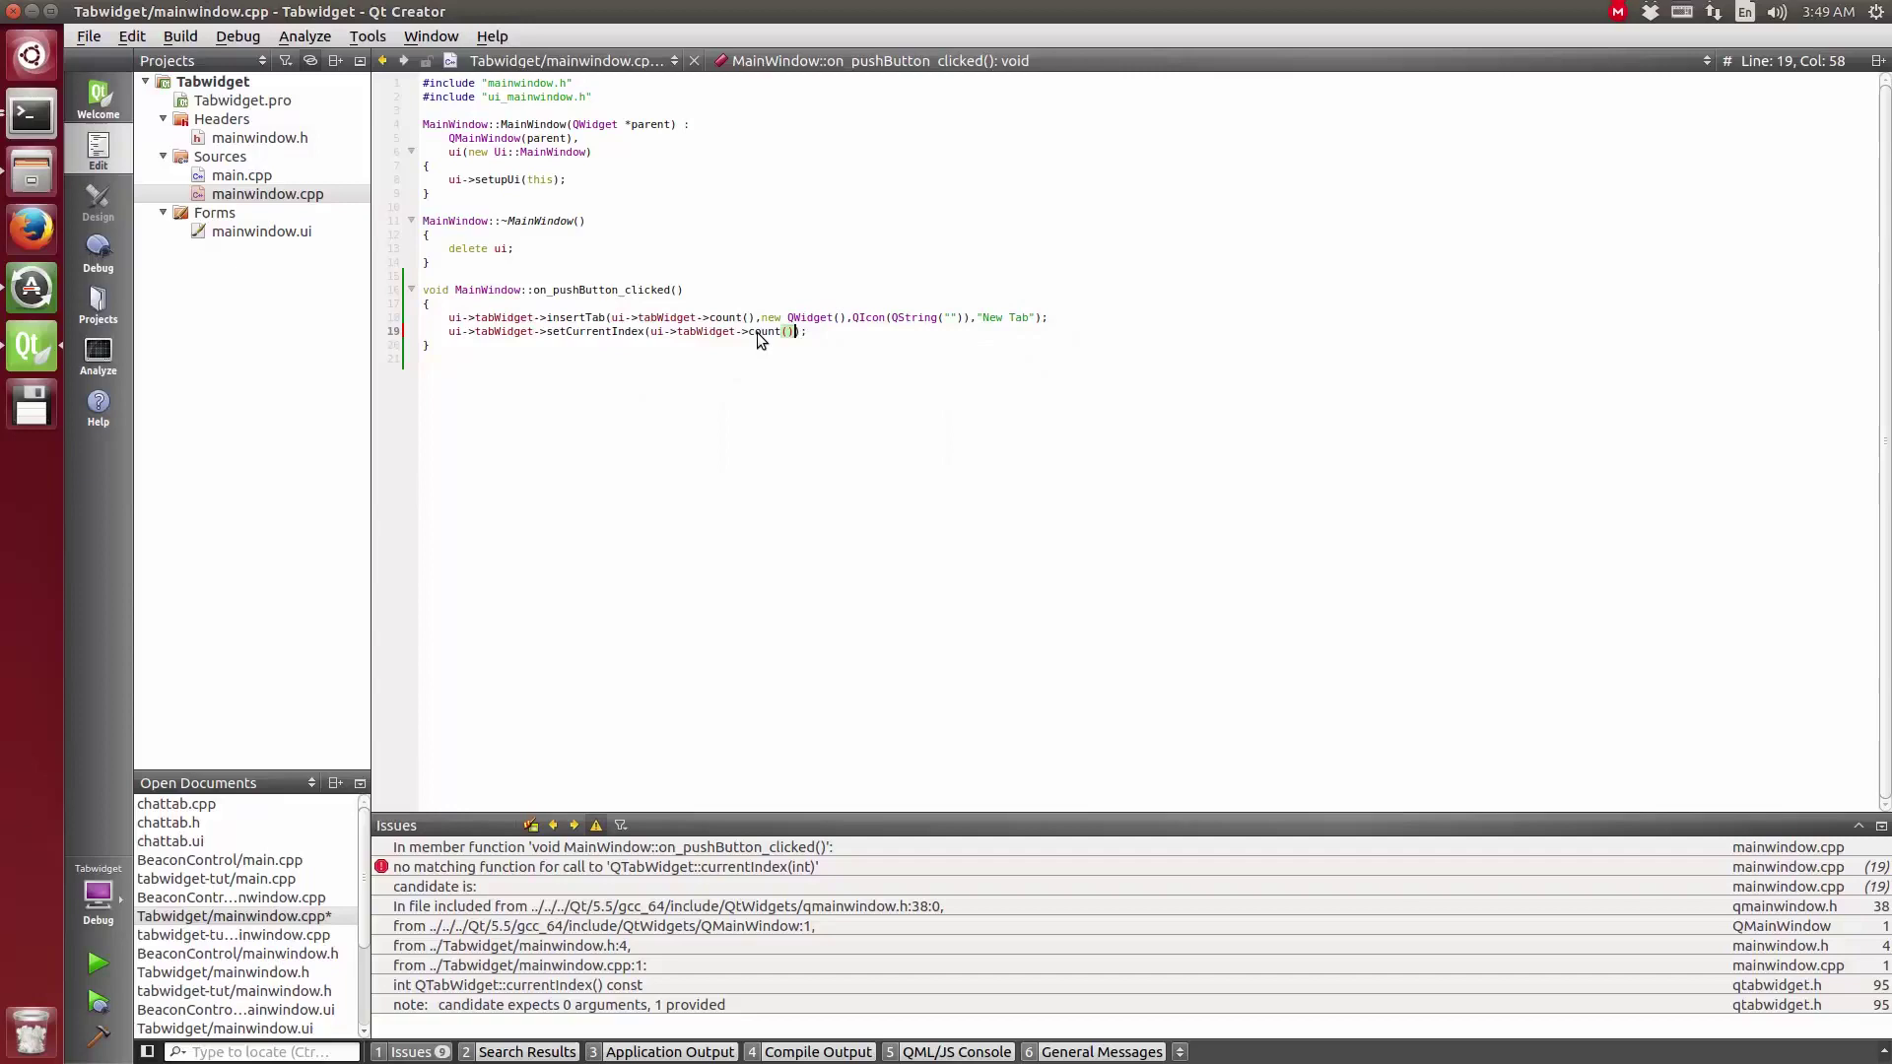
{"action": "type", "text": "-1"}
{"action": "key", "text": "End"}
Step: Debug-run the app, add three New Tab pages, then close the app
{"action": "key", "text": "F5"}
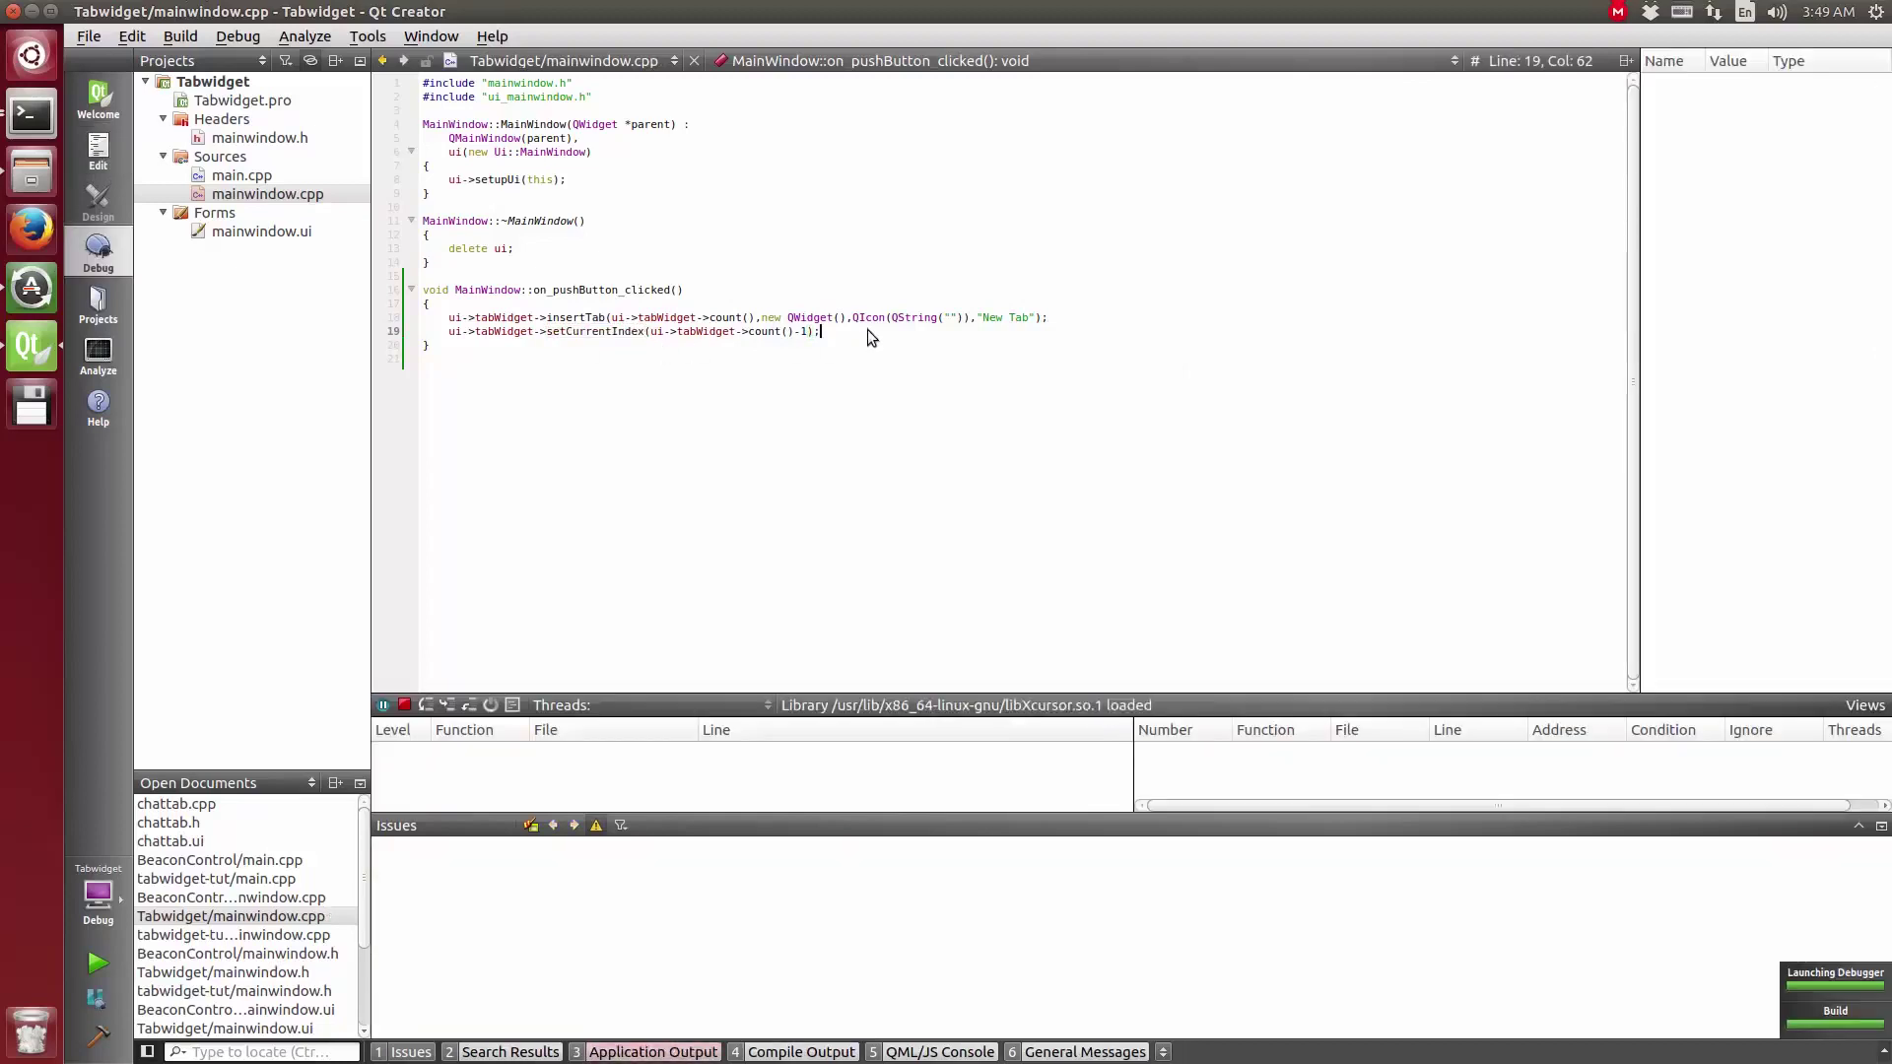
{"action": "left_click_drag", "start_coordinate": [239, 39], "coordinate": [621, 165]}
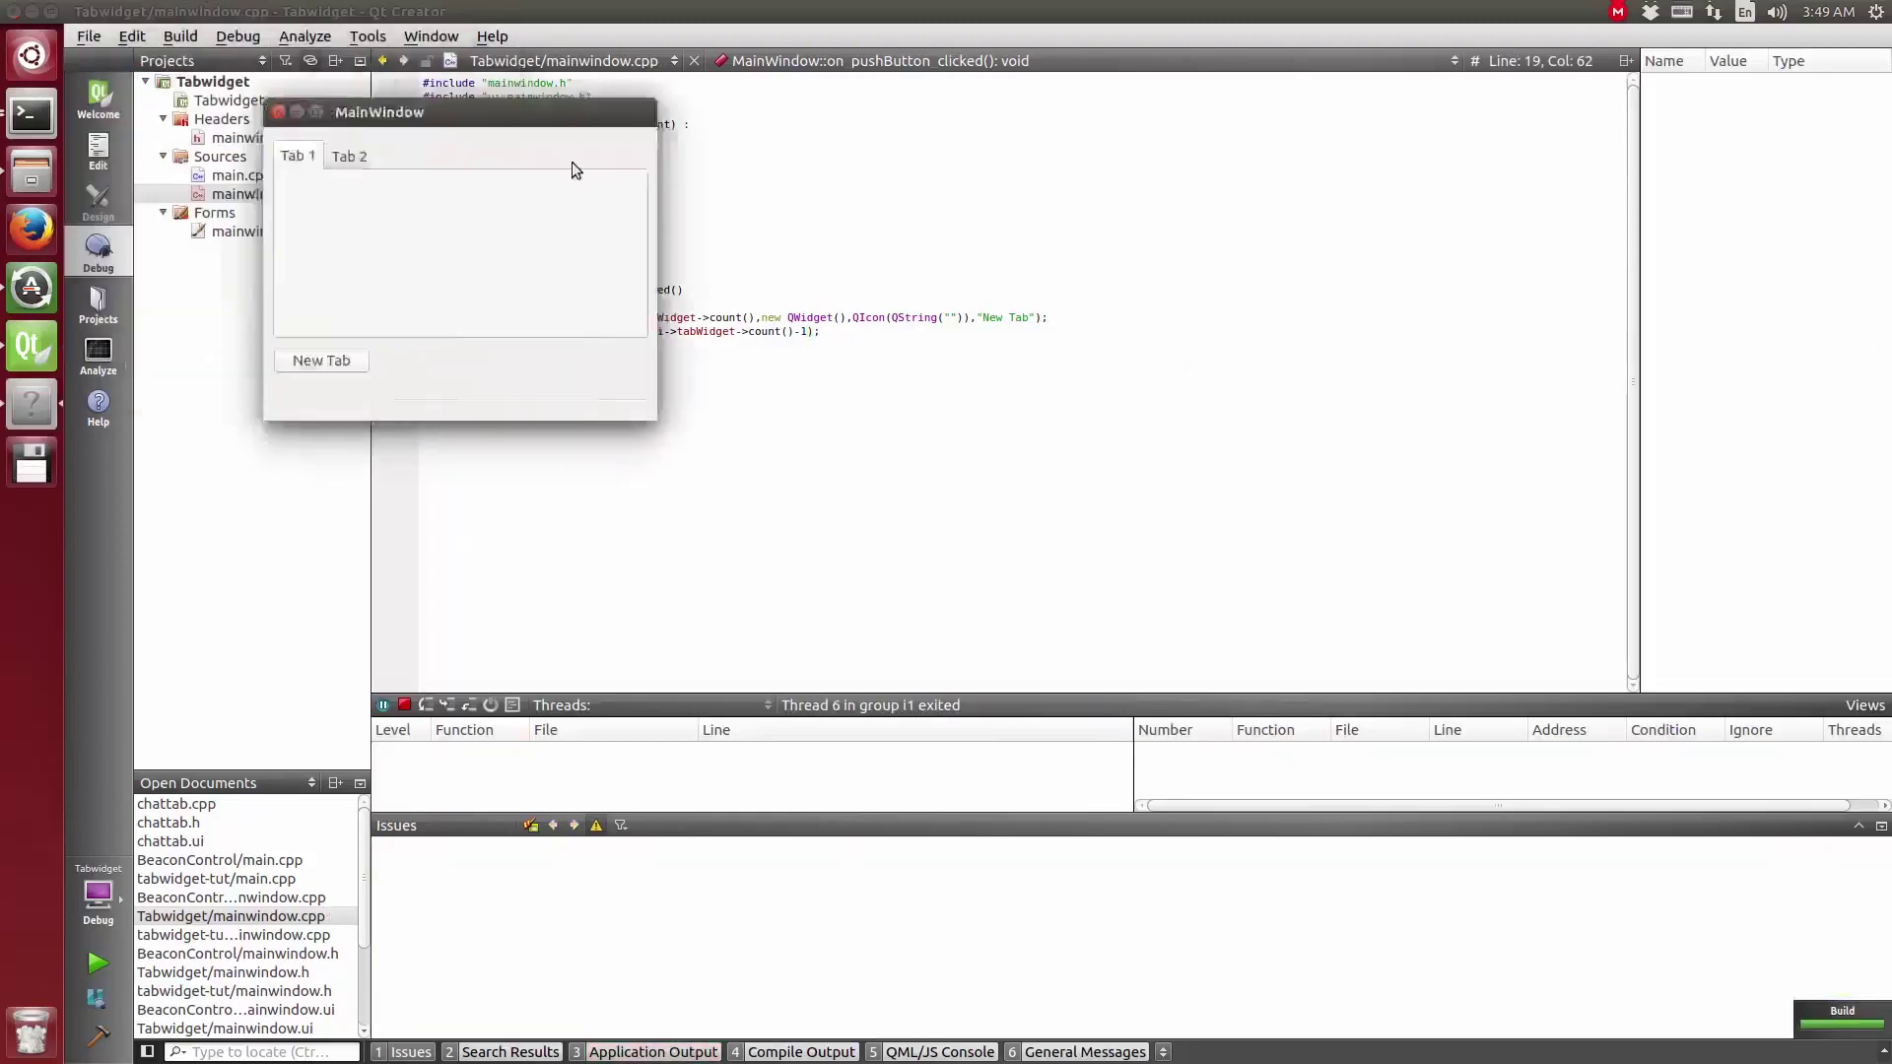
{"action": "left_click", "coordinate": [507, 415]}
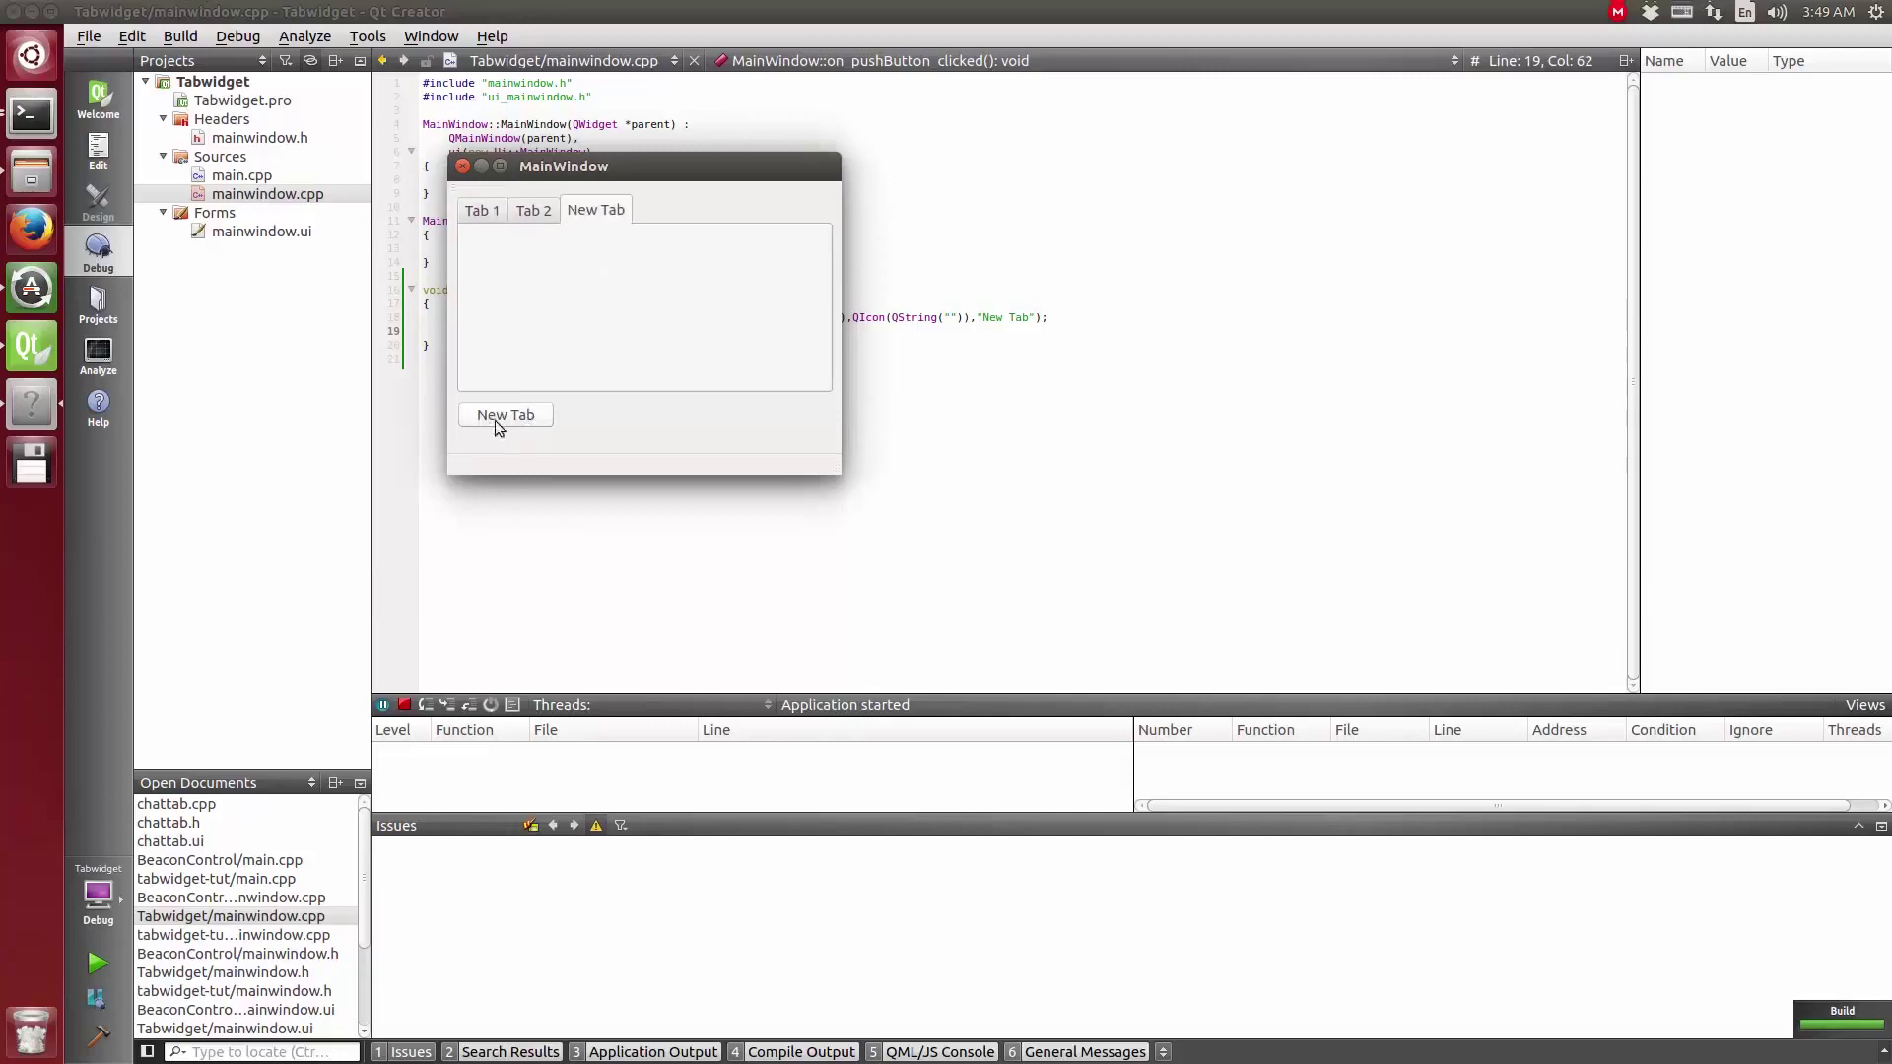
{"action": "left_click", "coordinate": [505, 422]}
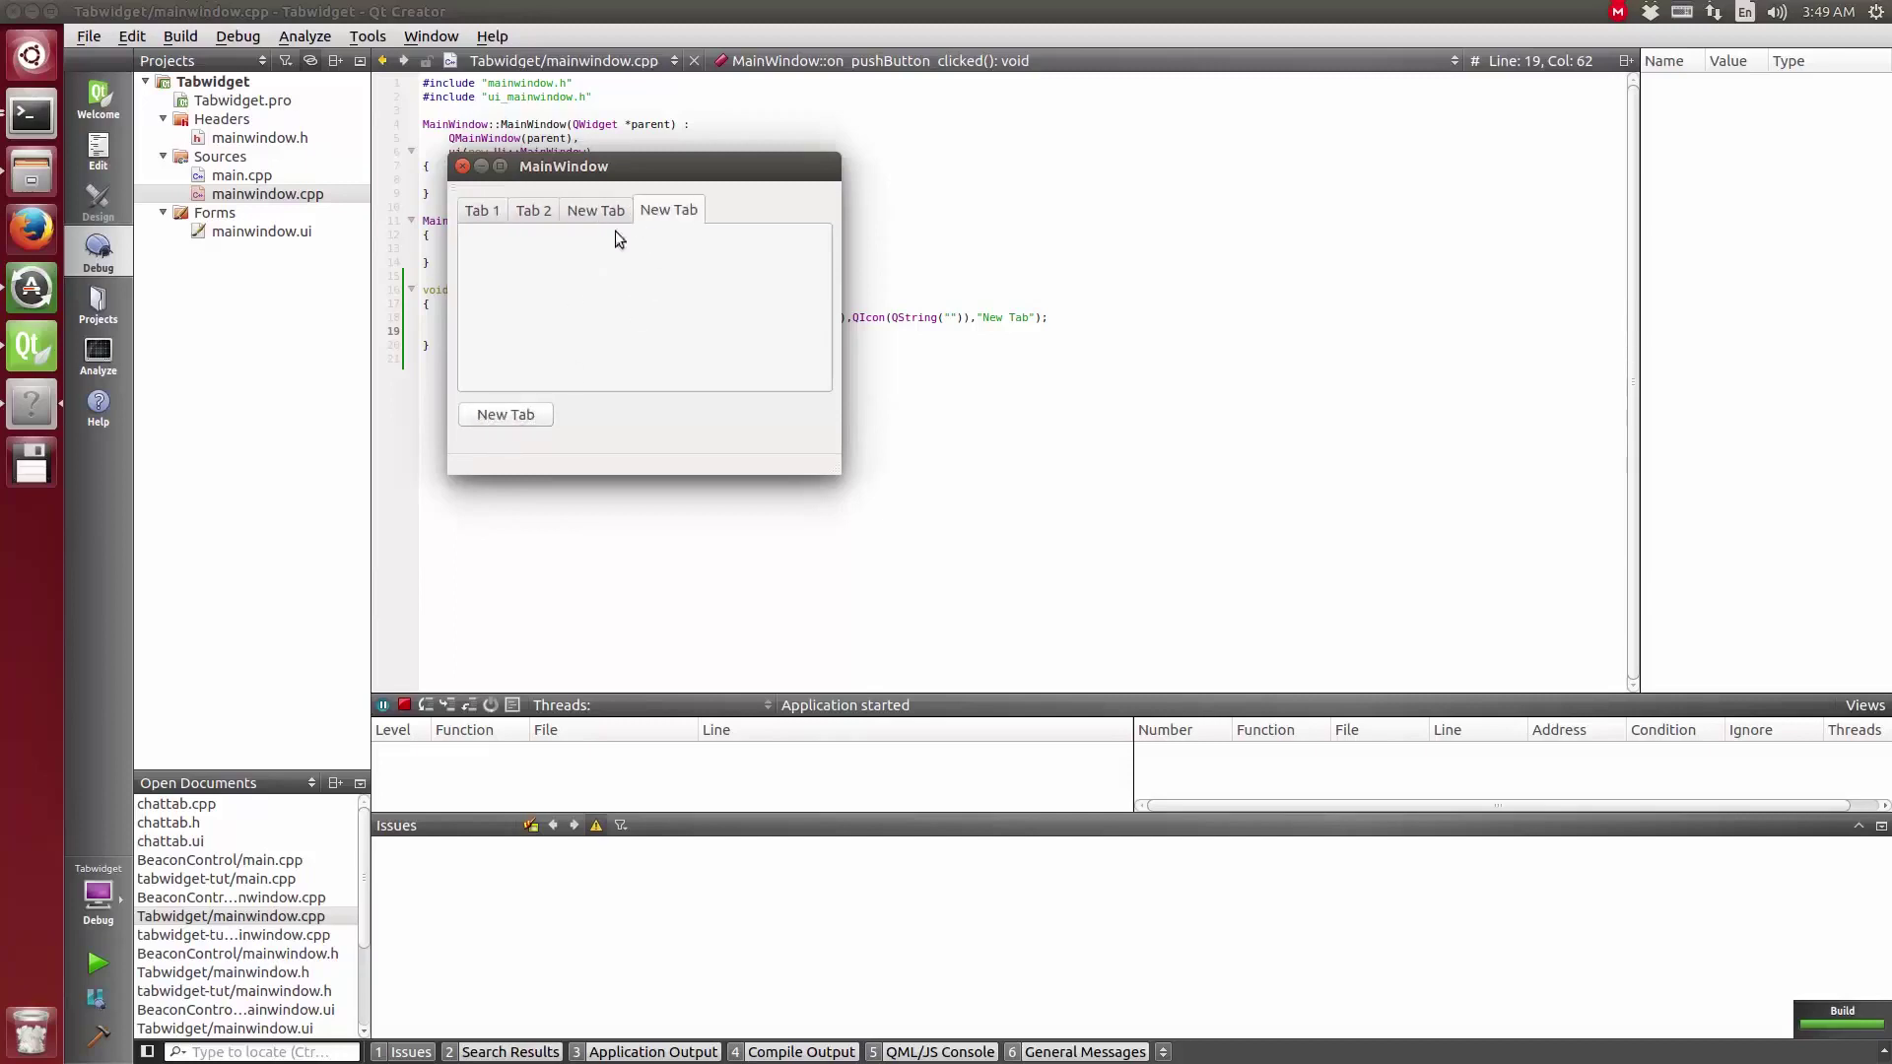
{"action": "left_click", "coordinate": [516, 416]}
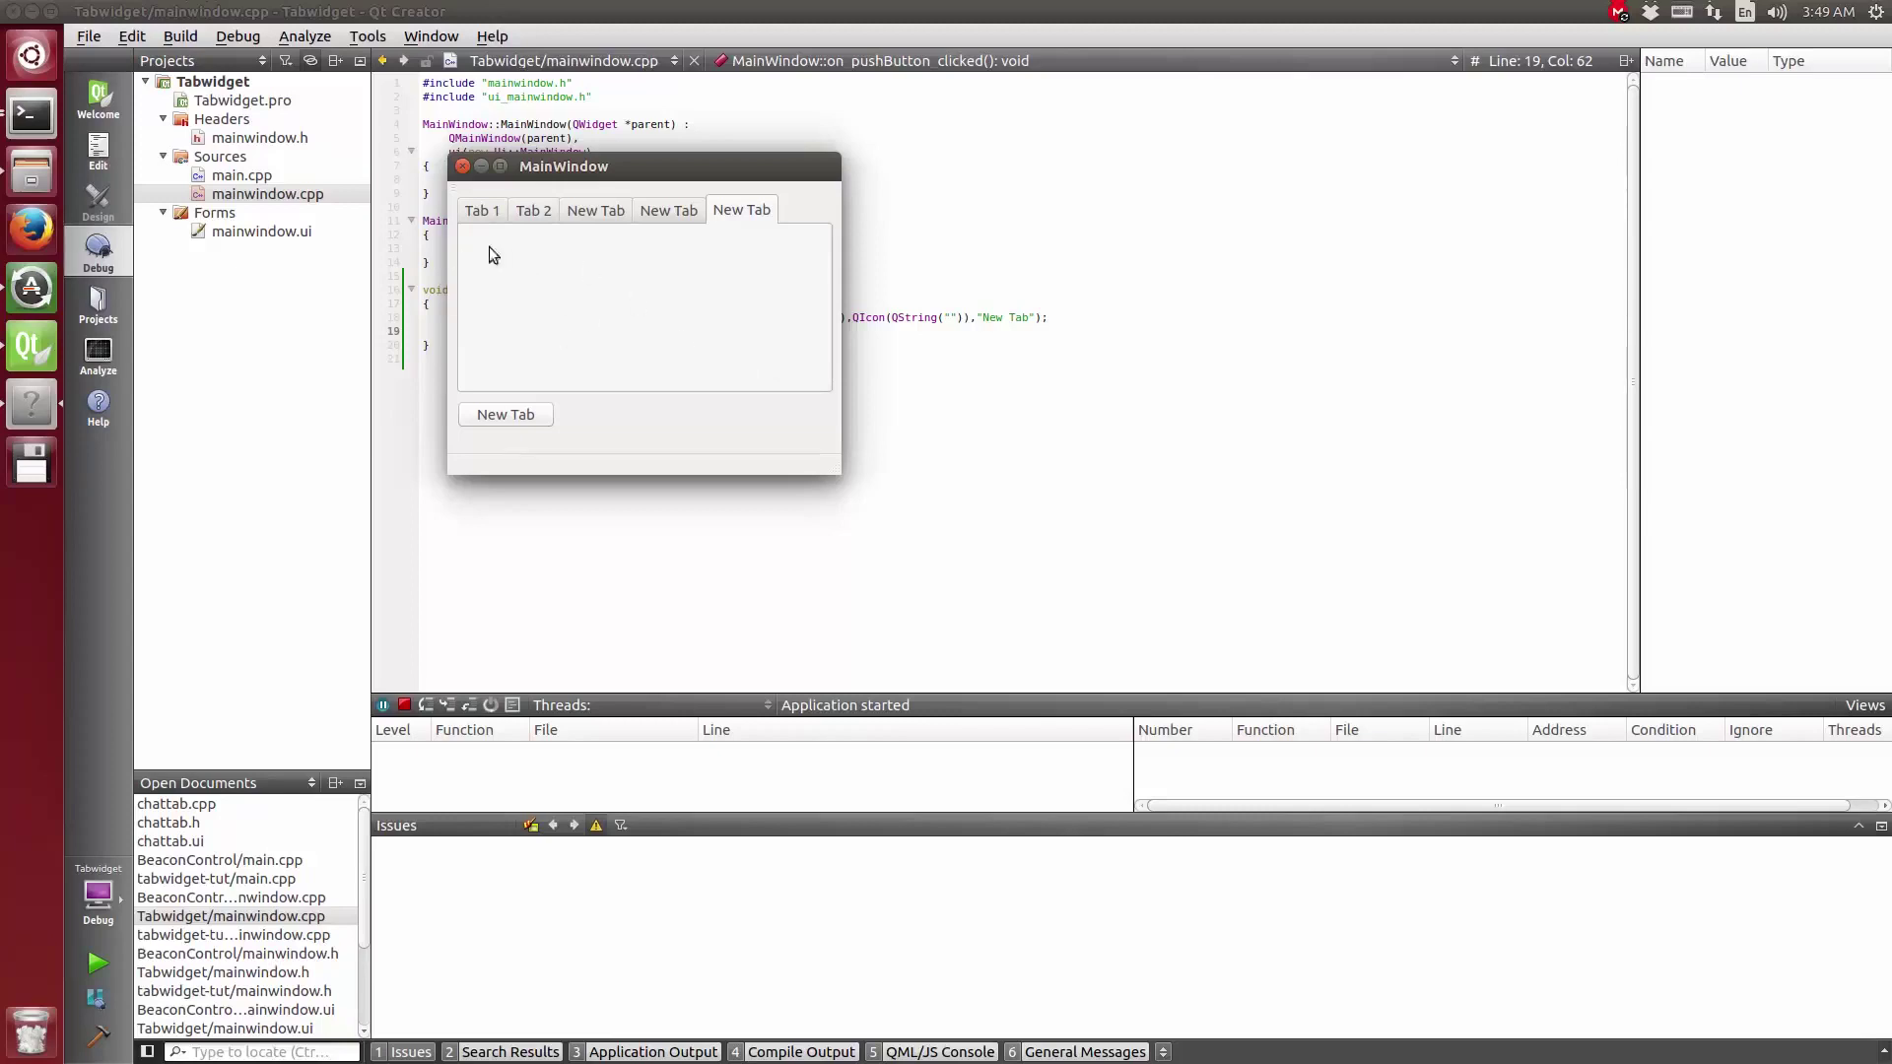
{"action": "left_click", "coordinate": [462, 166]}
{"action": "left_click", "coordinate": [215, 82]}
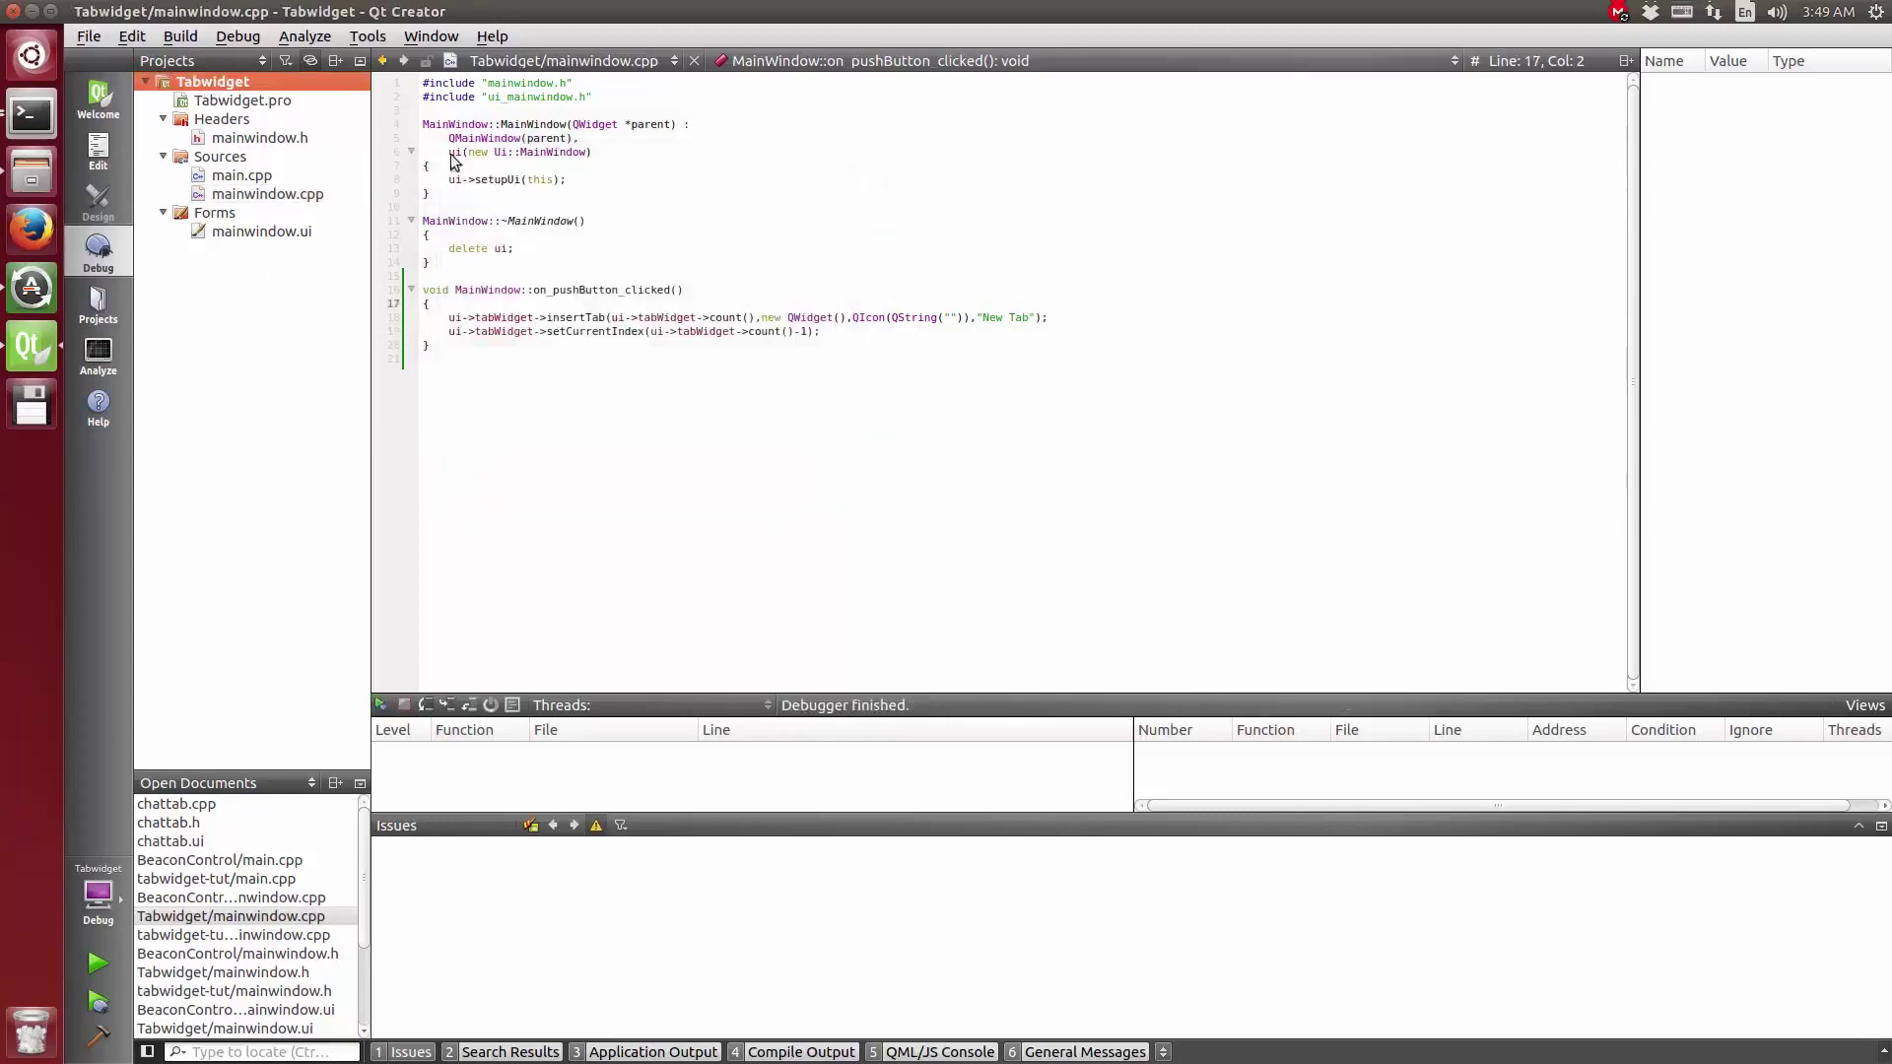
Step: Add a Widget-based Qt Designer Form Class named ChatTab to Tabwidget
{"action": "right_click", "coordinate": [214, 82]}
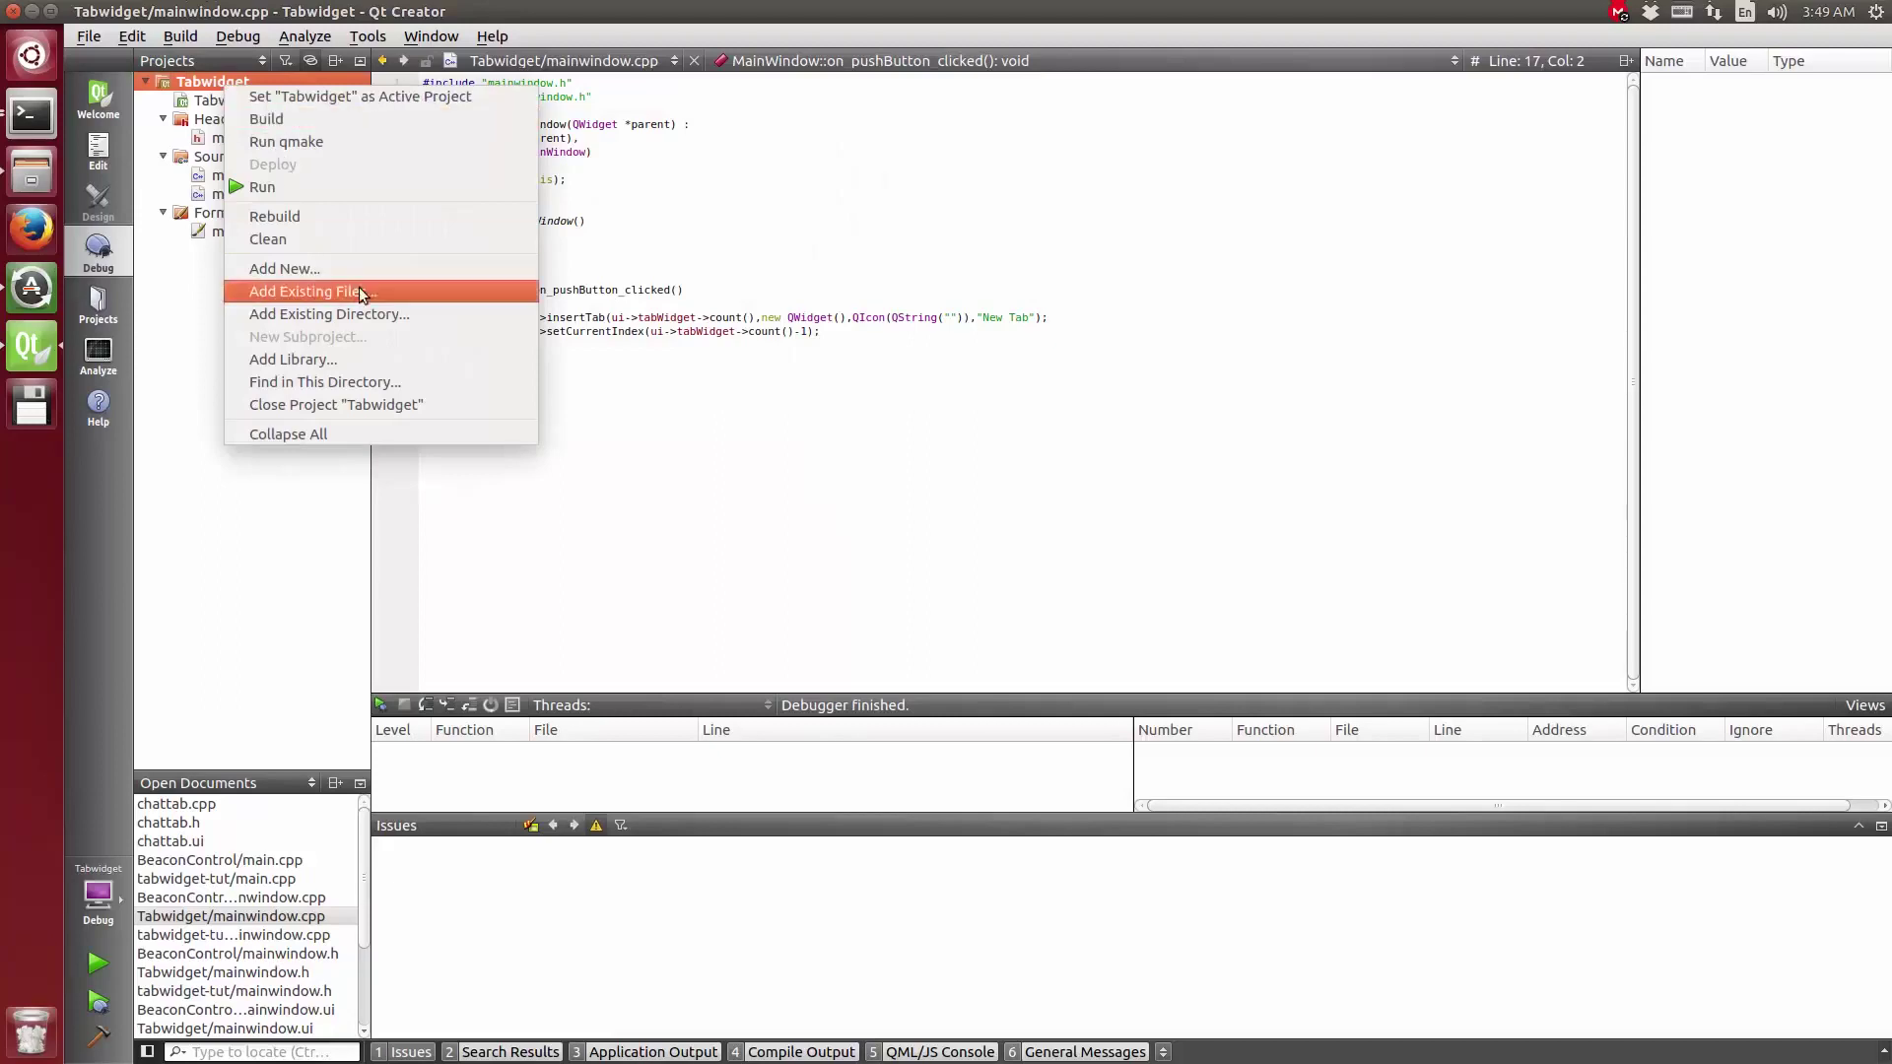
{"action": "left_click", "coordinate": [286, 272]}
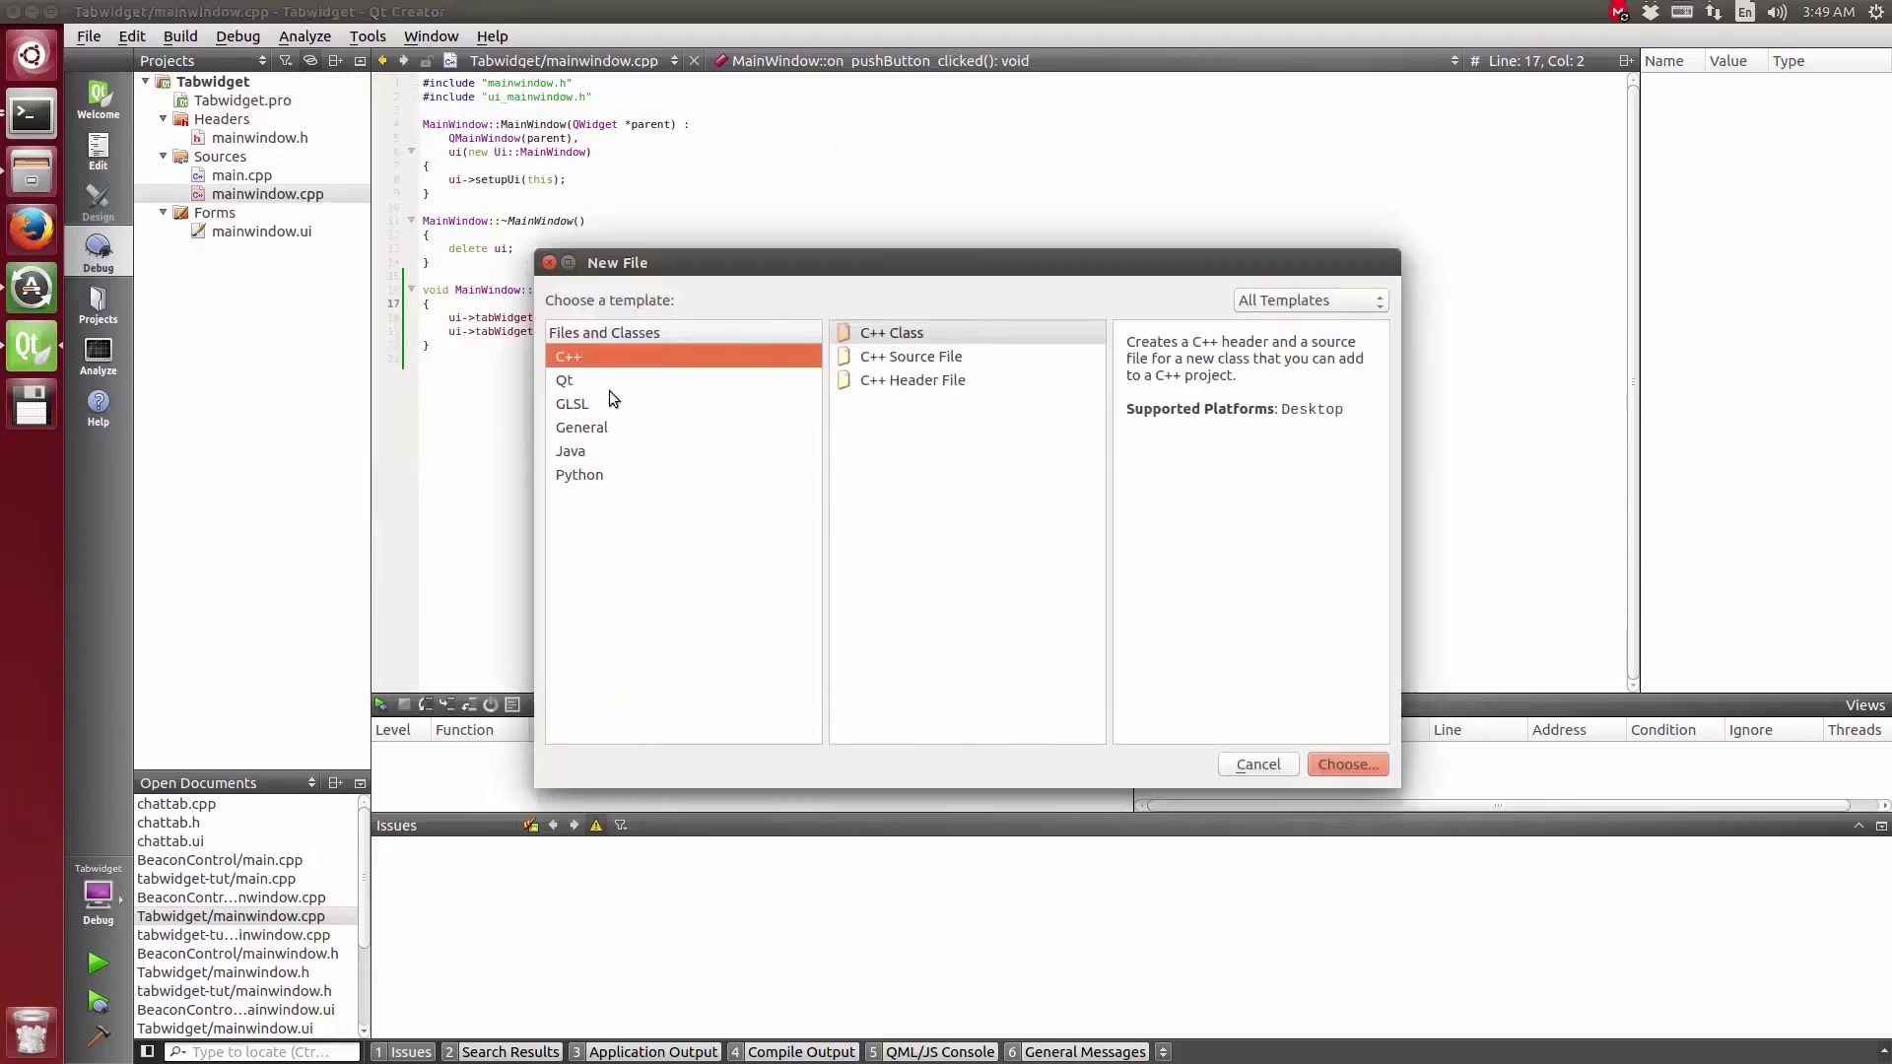
{"action": "left_click", "coordinate": [568, 380]}
{"action": "left_click", "coordinate": [919, 357]}
{"action": "left_click", "coordinate": [938, 333]}
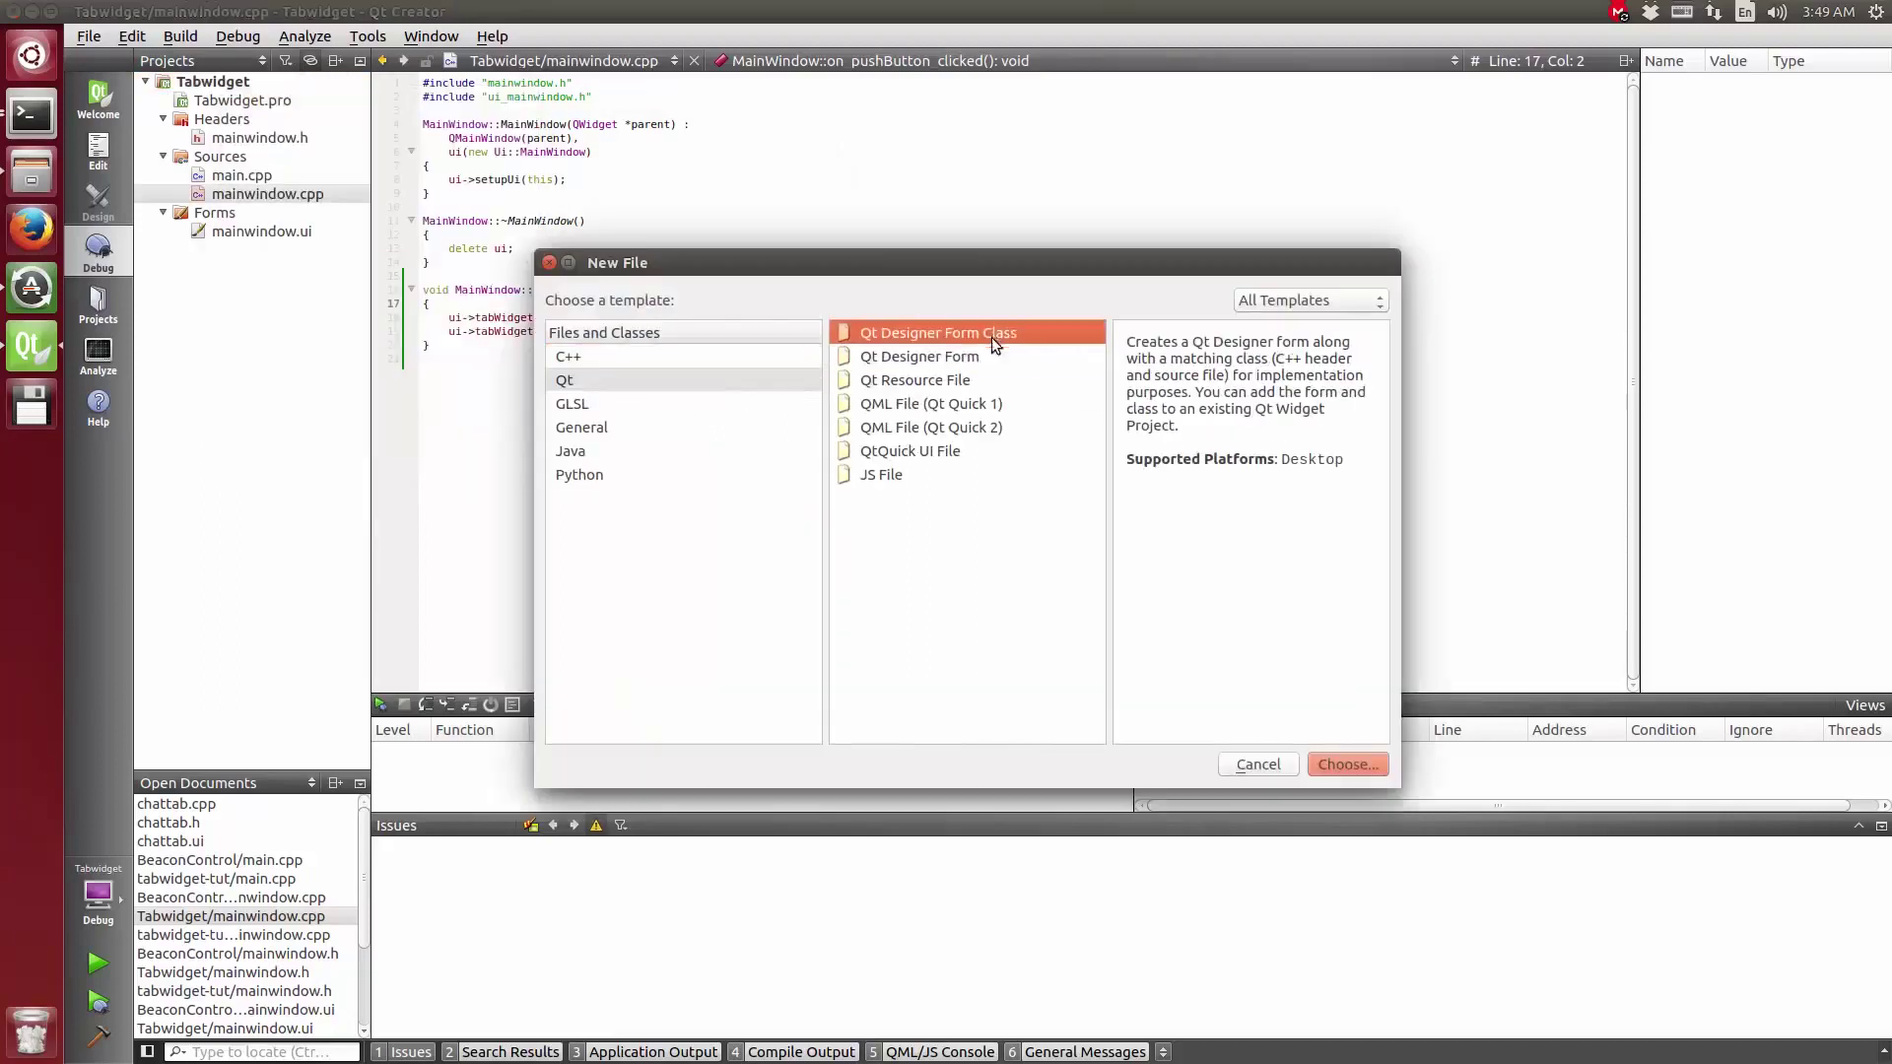
{"action": "left_click", "coordinate": [1350, 770]}
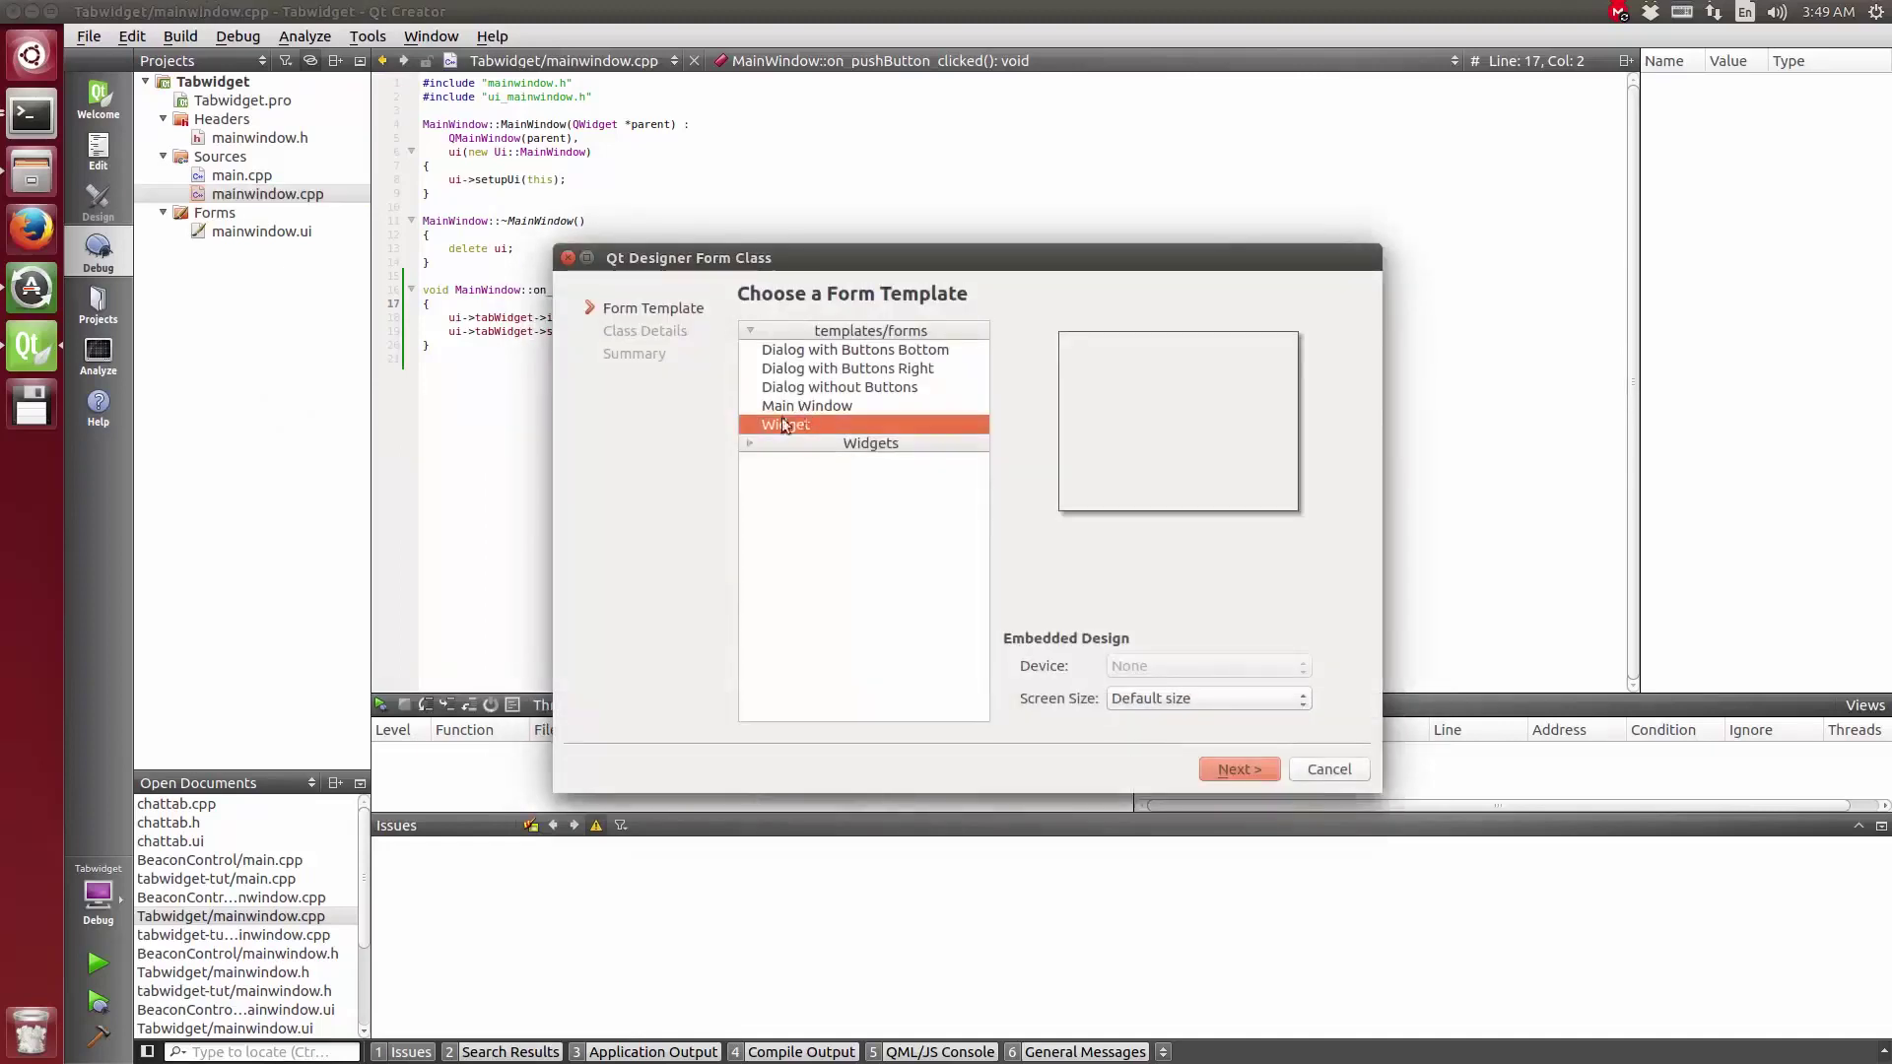
{"action": "left_click", "coordinate": [1236, 770]}
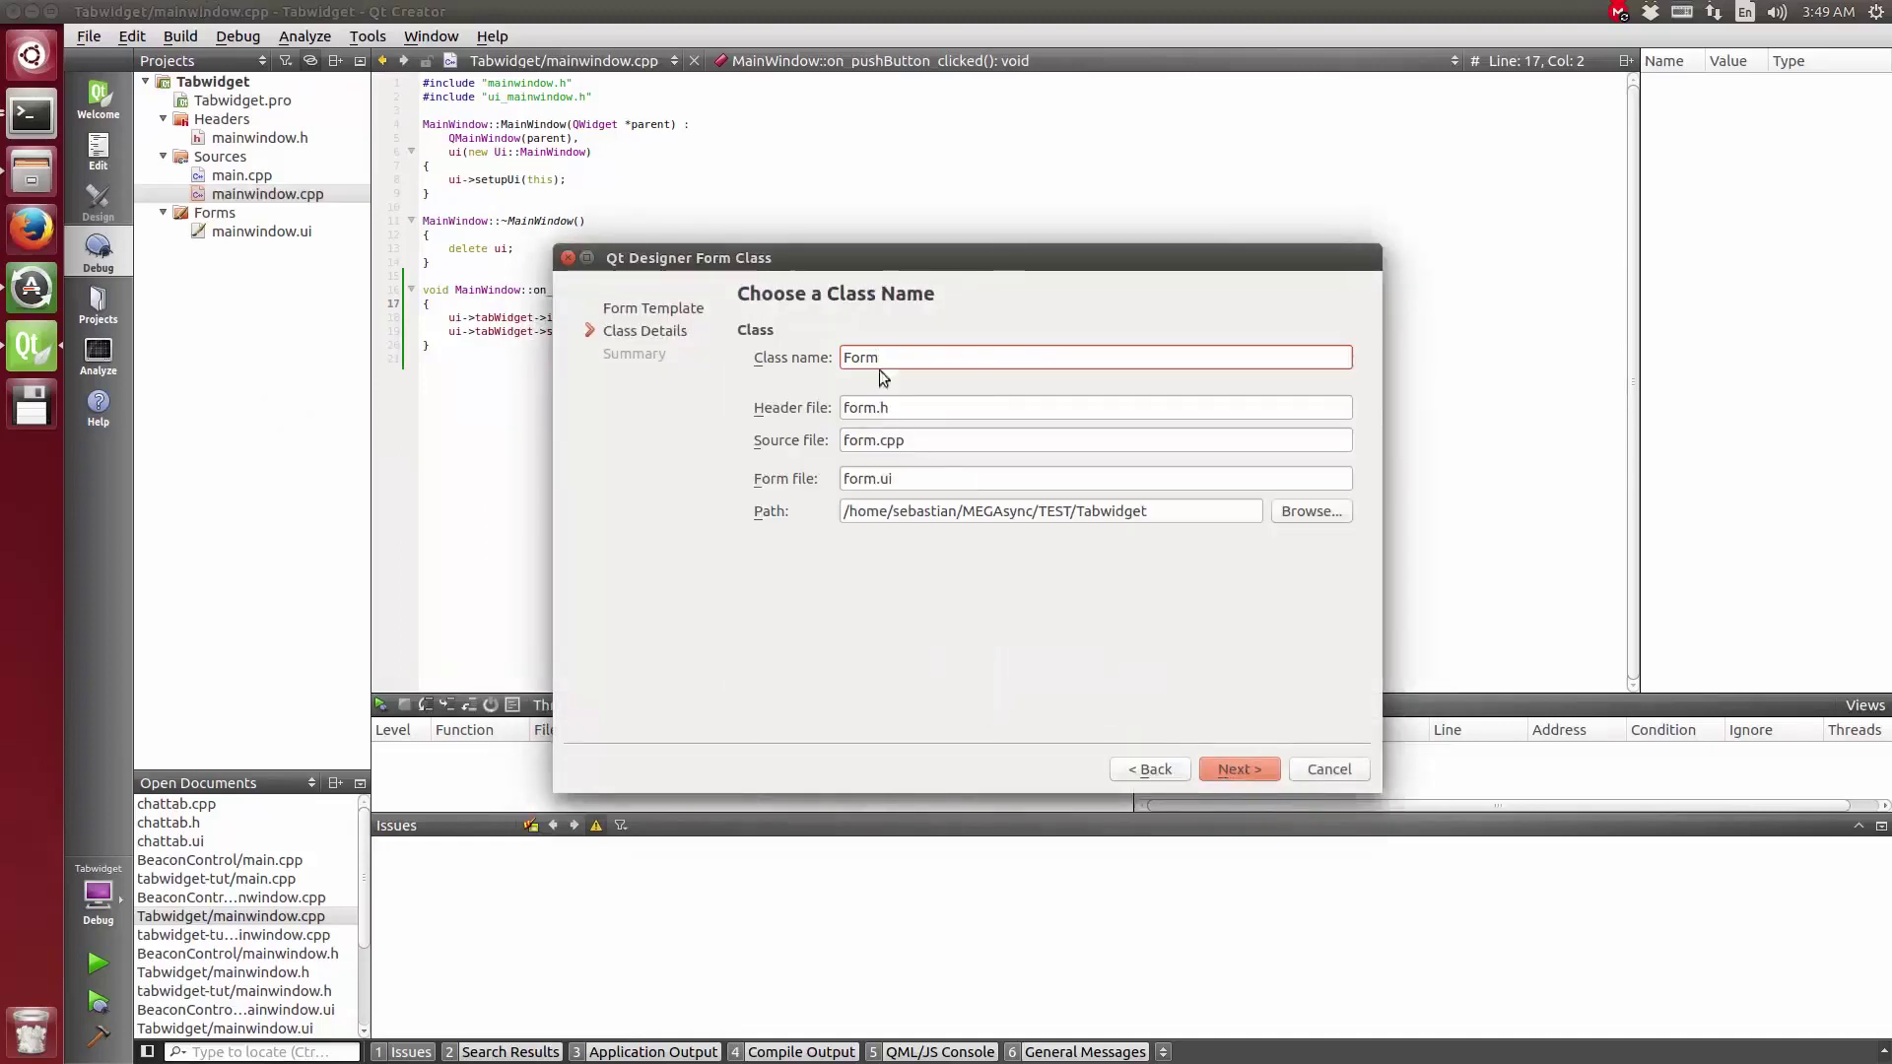
{"action": "type", "text": "C"}
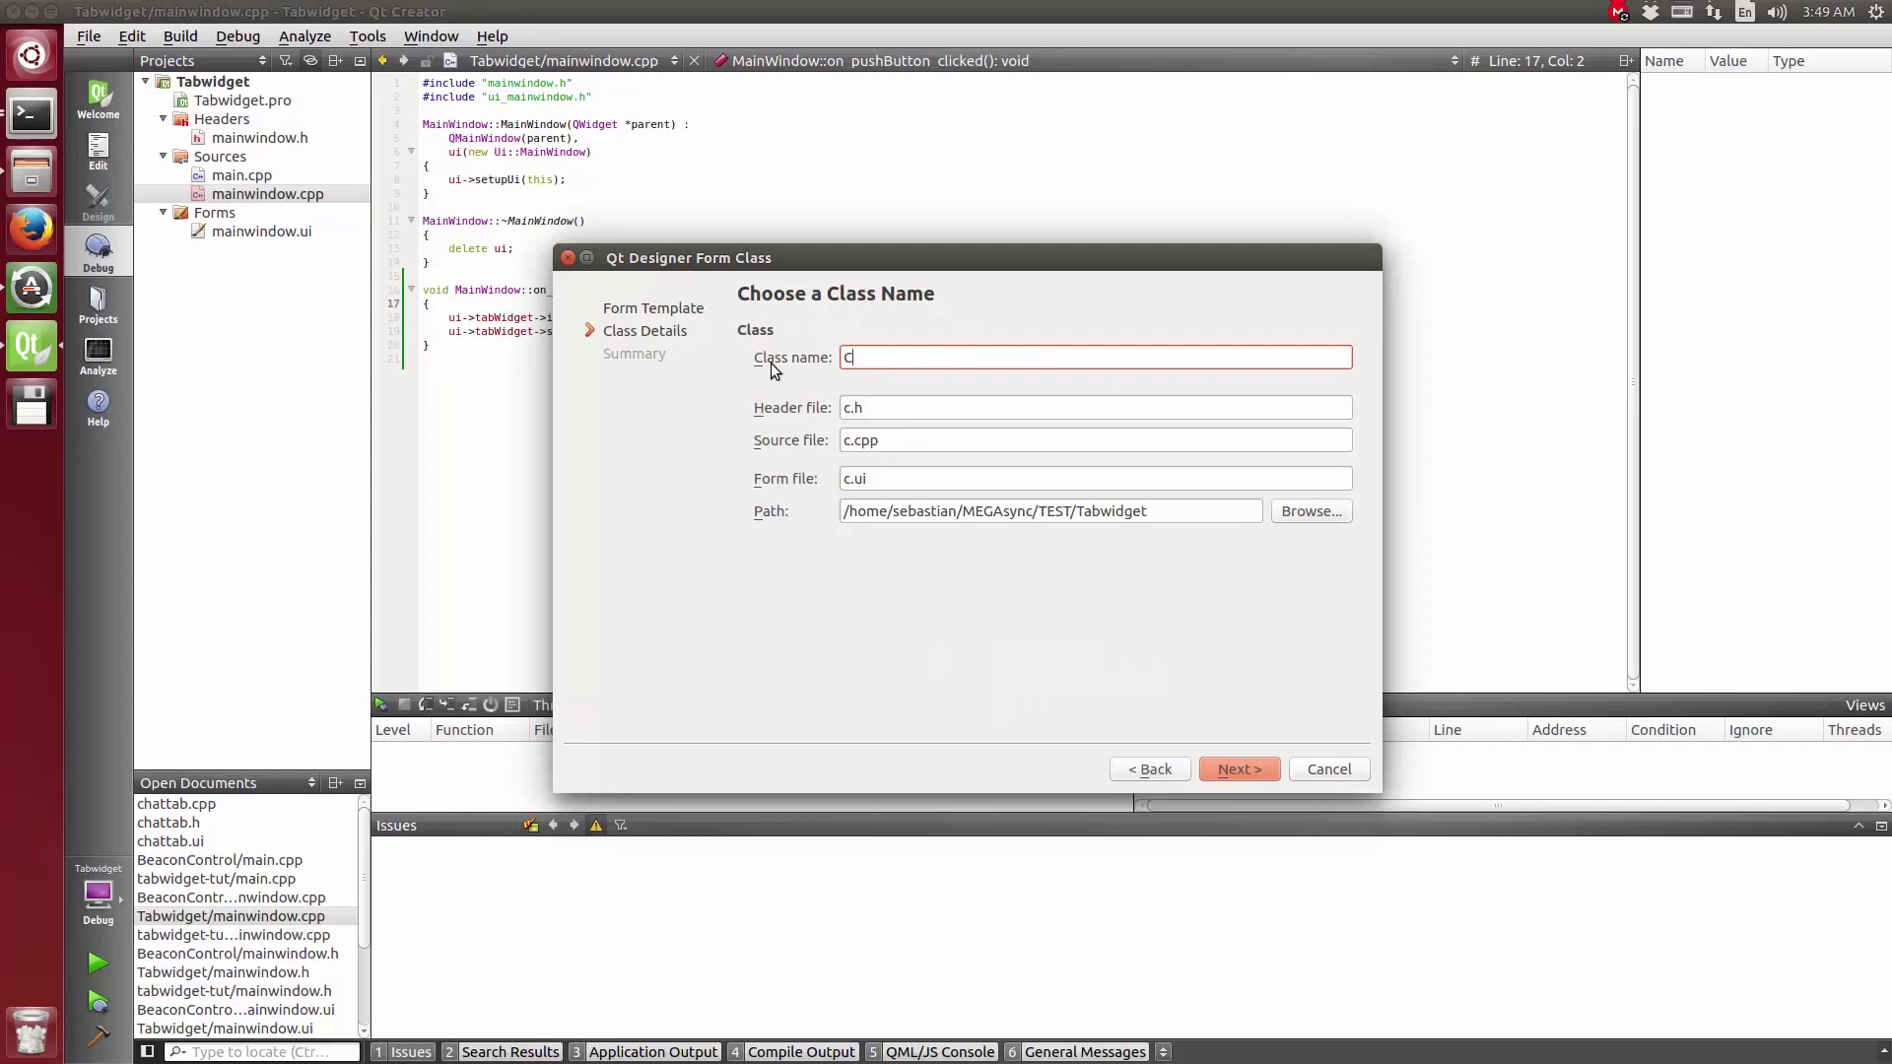
{"action": "type", "text": "hatTab"}
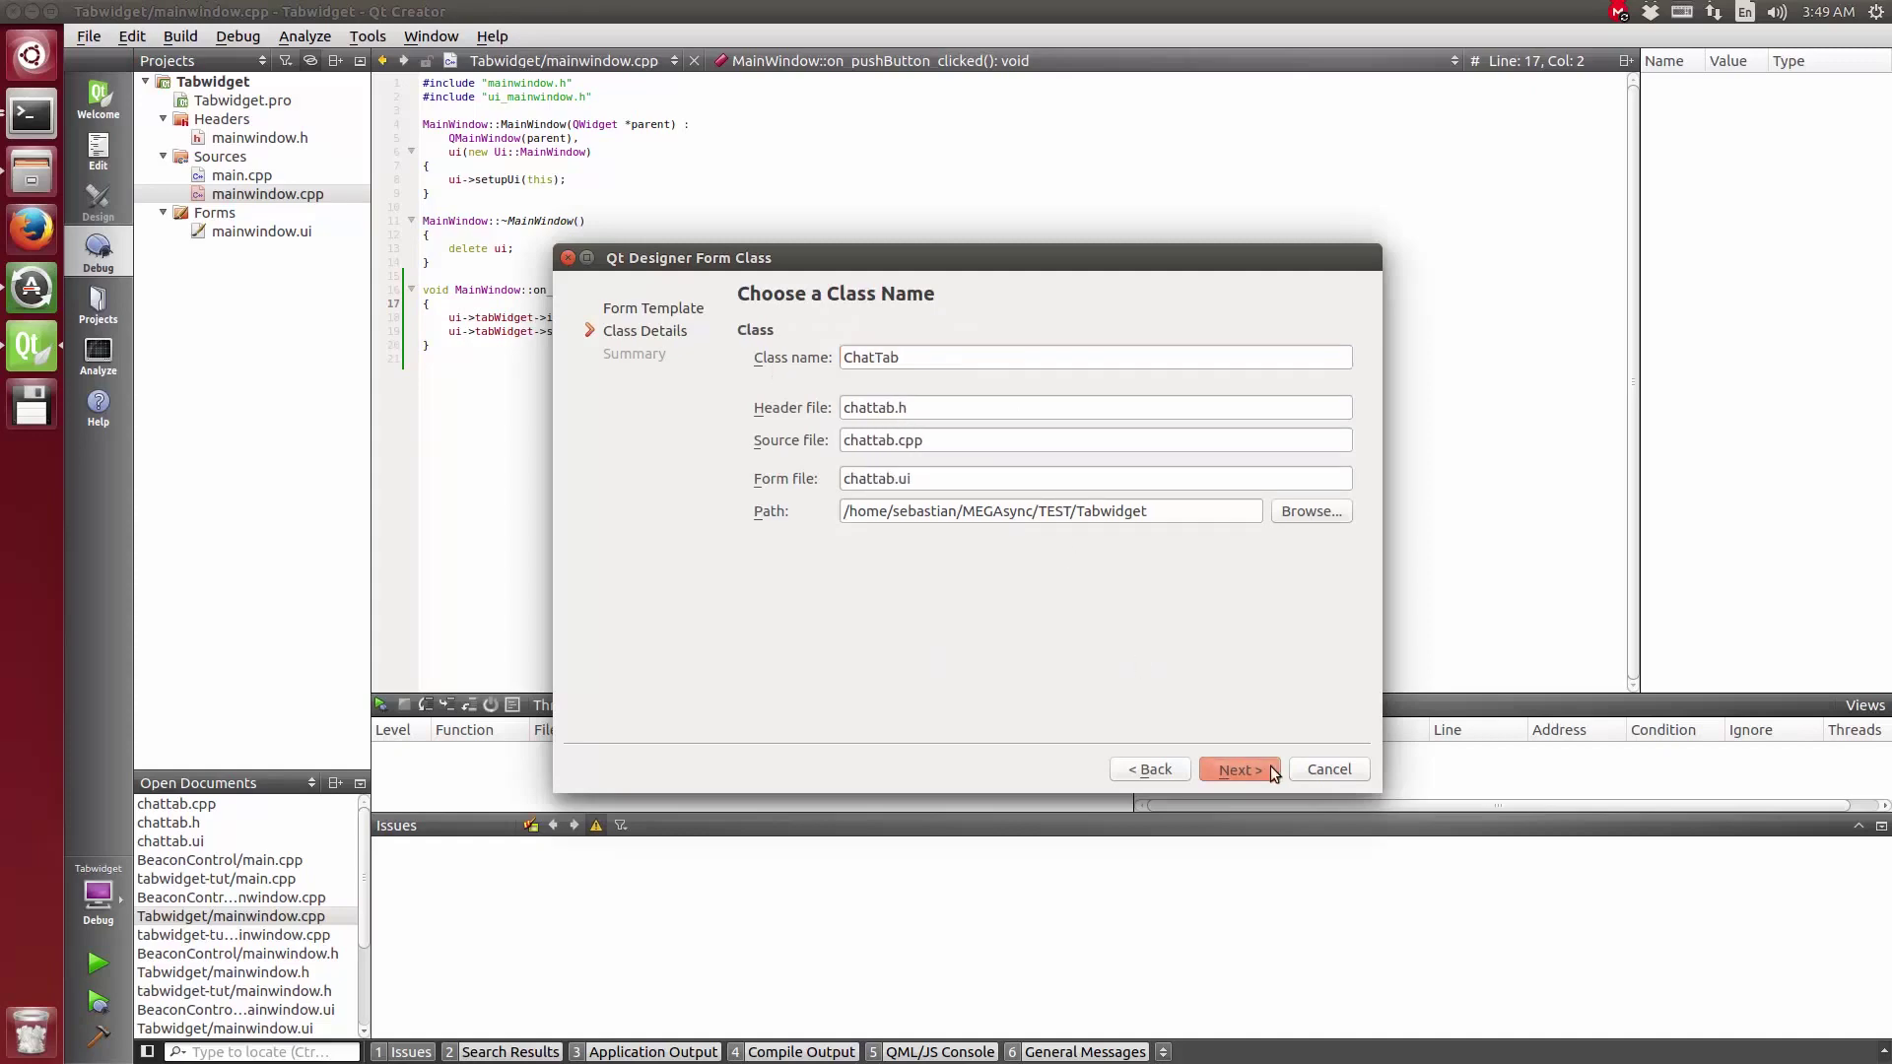
{"action": "left_click", "coordinate": [1240, 768]}
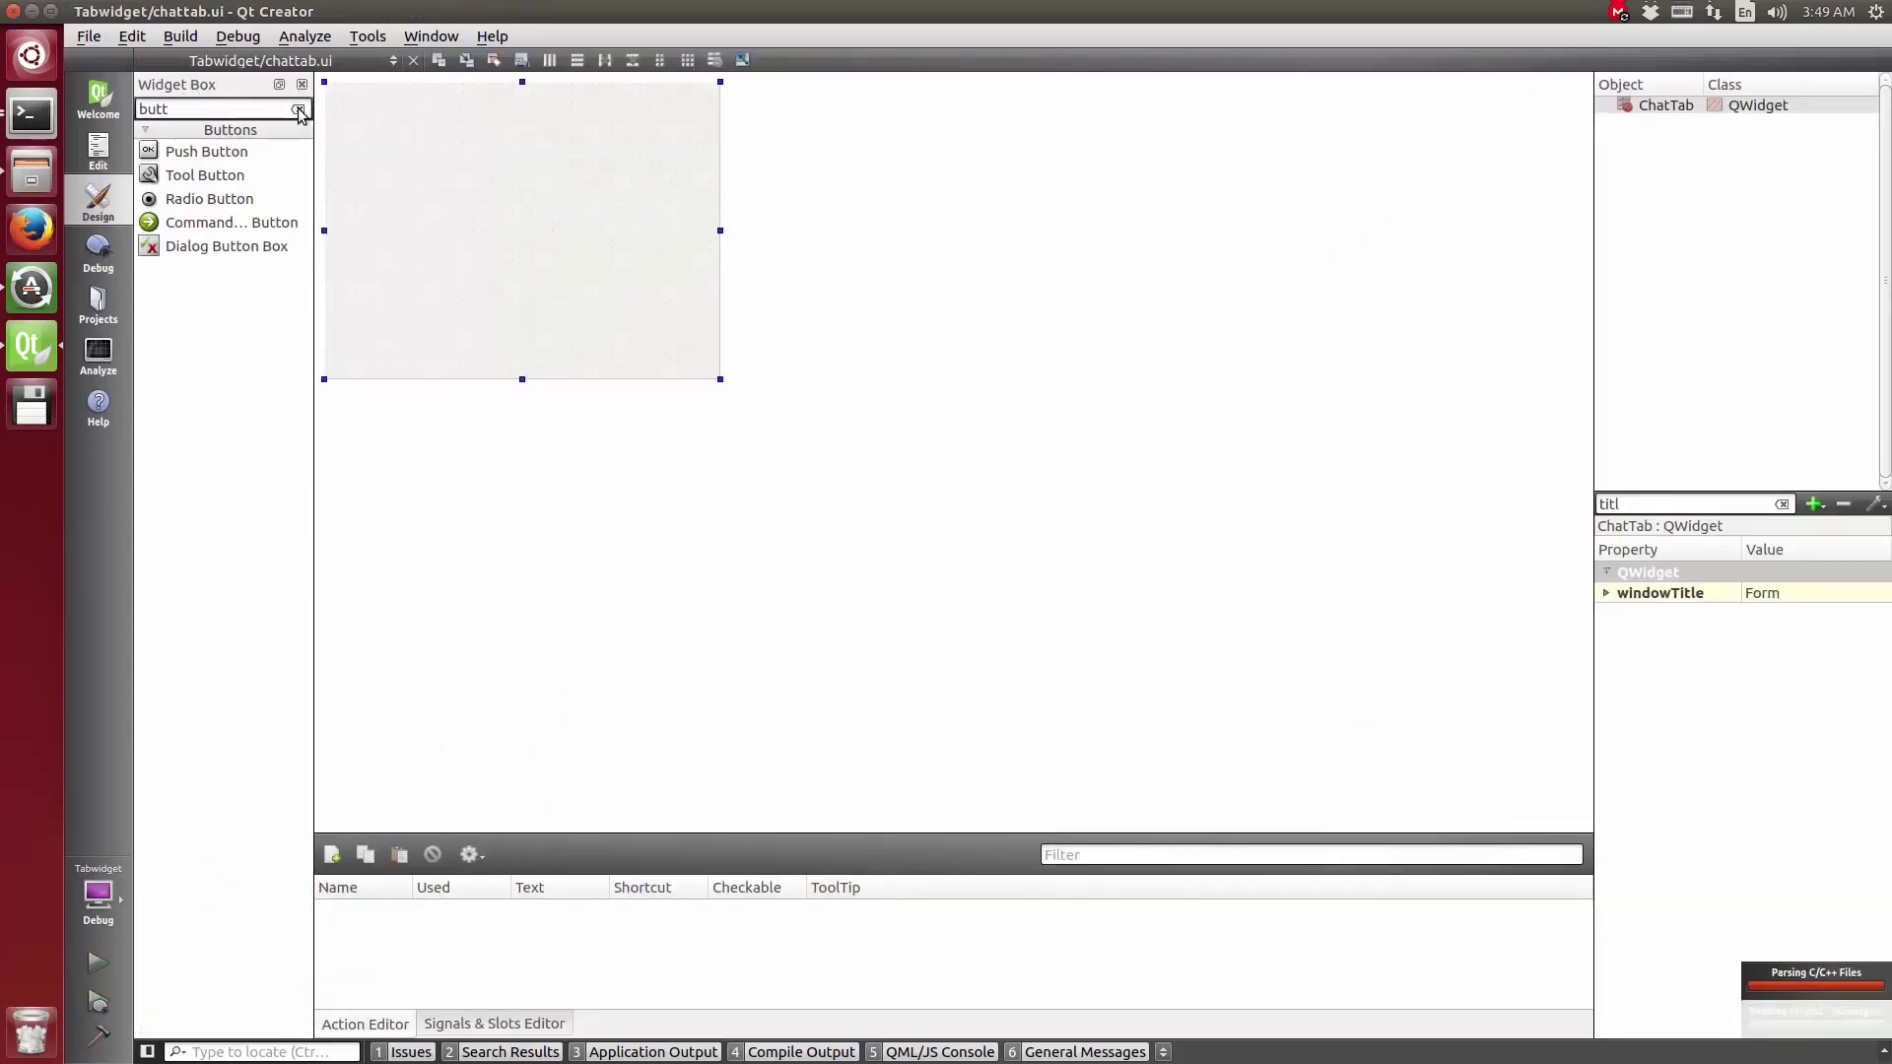
{"action": "left_click", "coordinate": [297, 108]}
{"action": "left_click", "coordinate": [97, 152]}
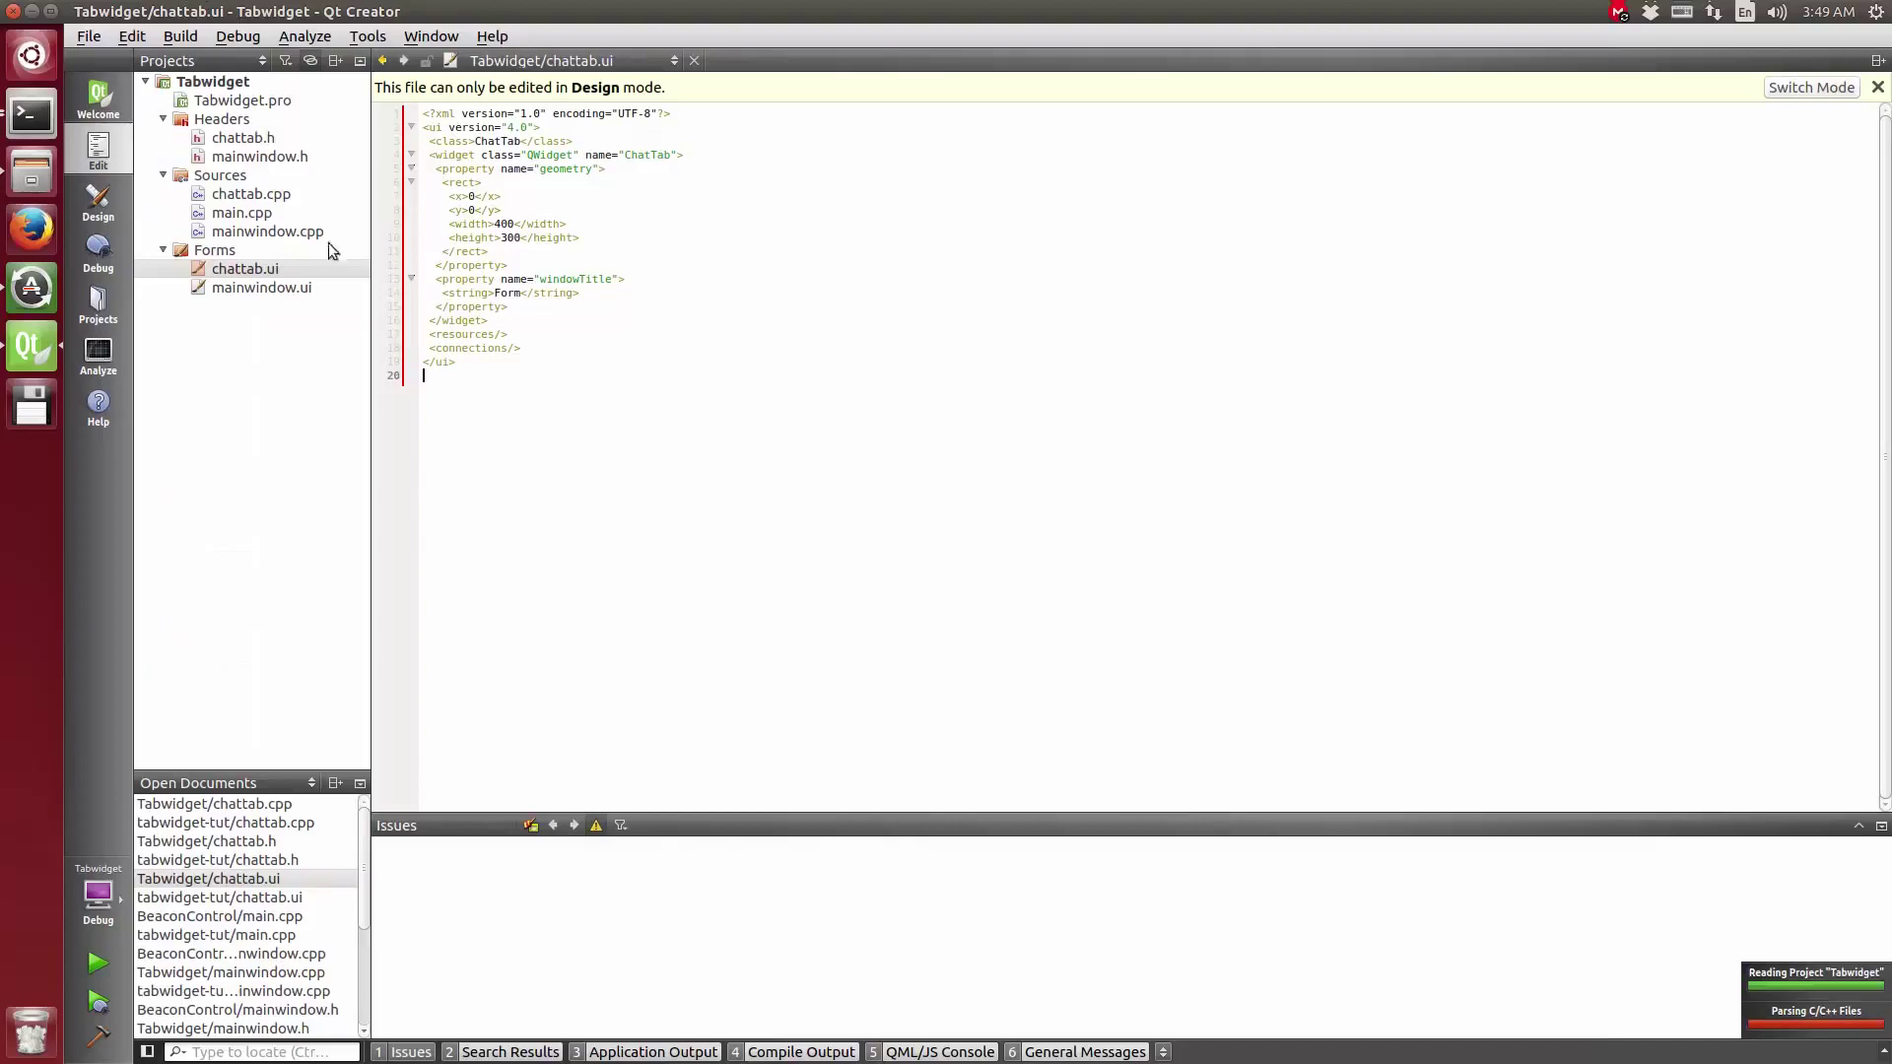
{"action": "left_click", "coordinate": [243, 137]}
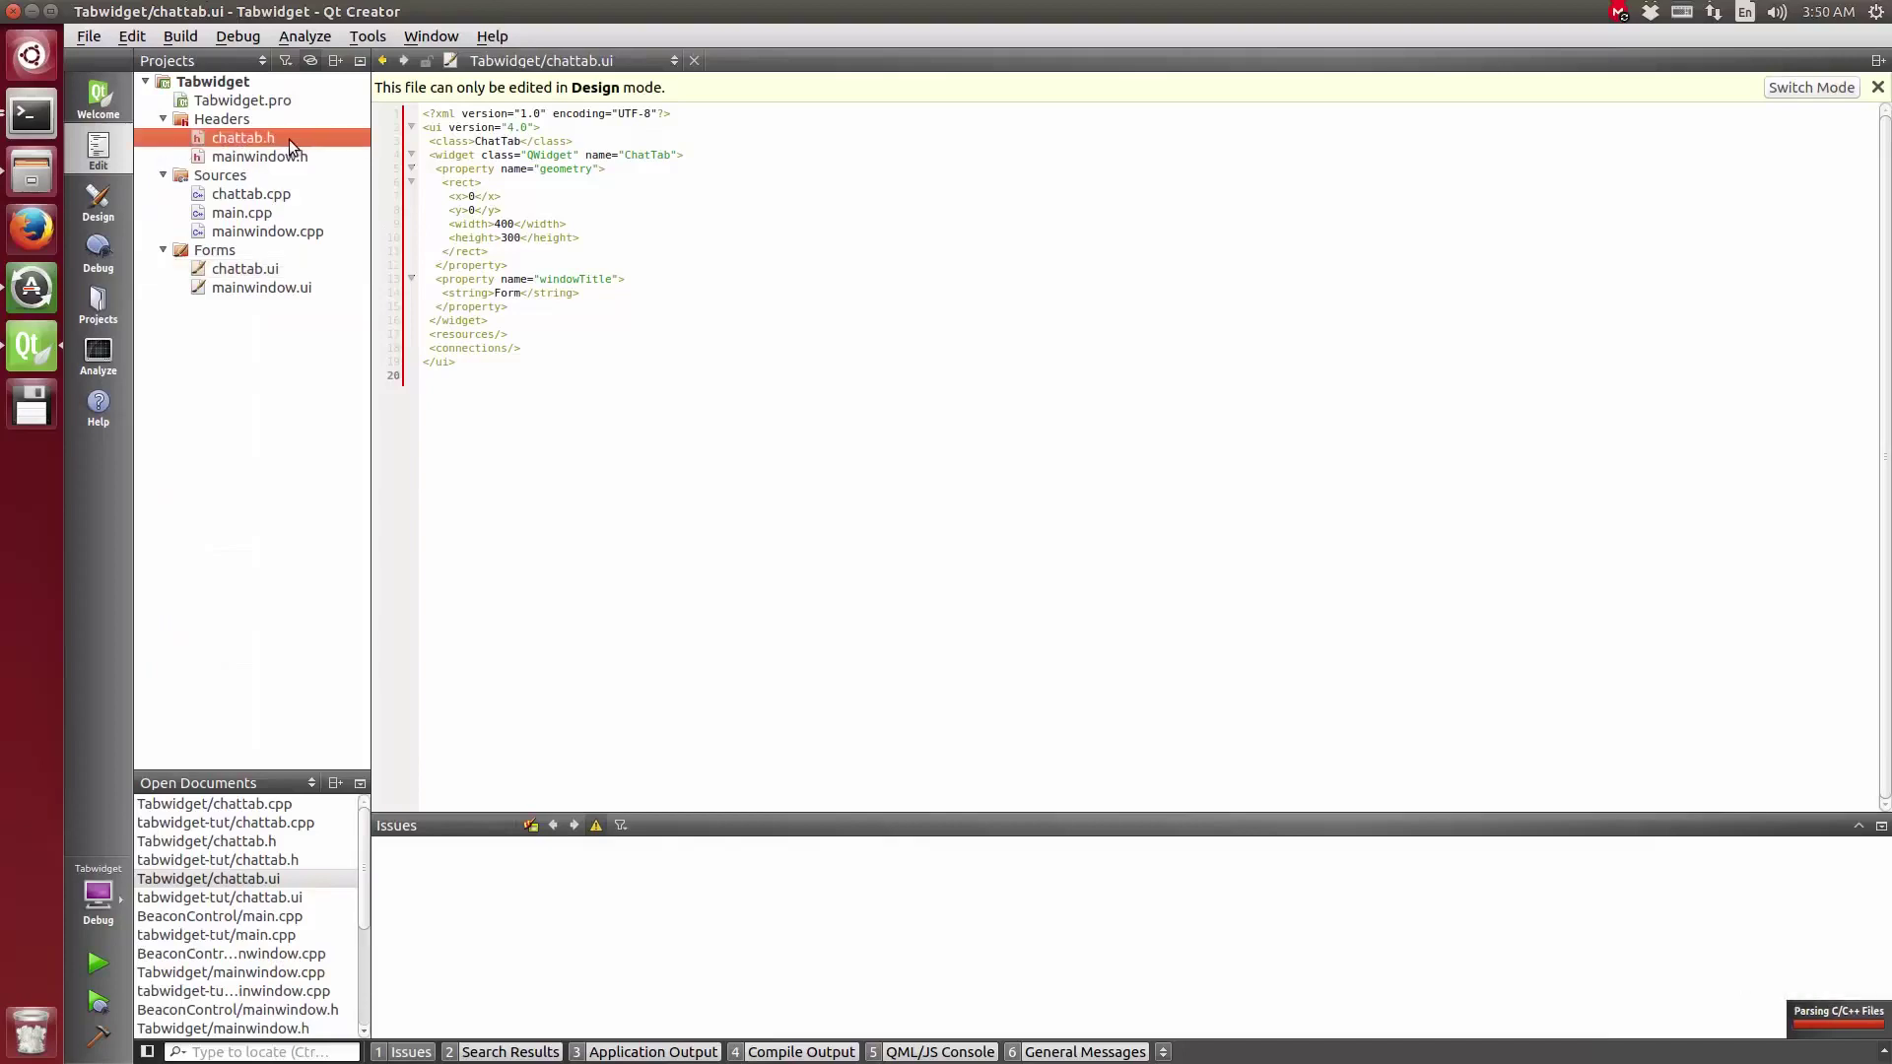
{"action": "left_click", "coordinate": [249, 213]}
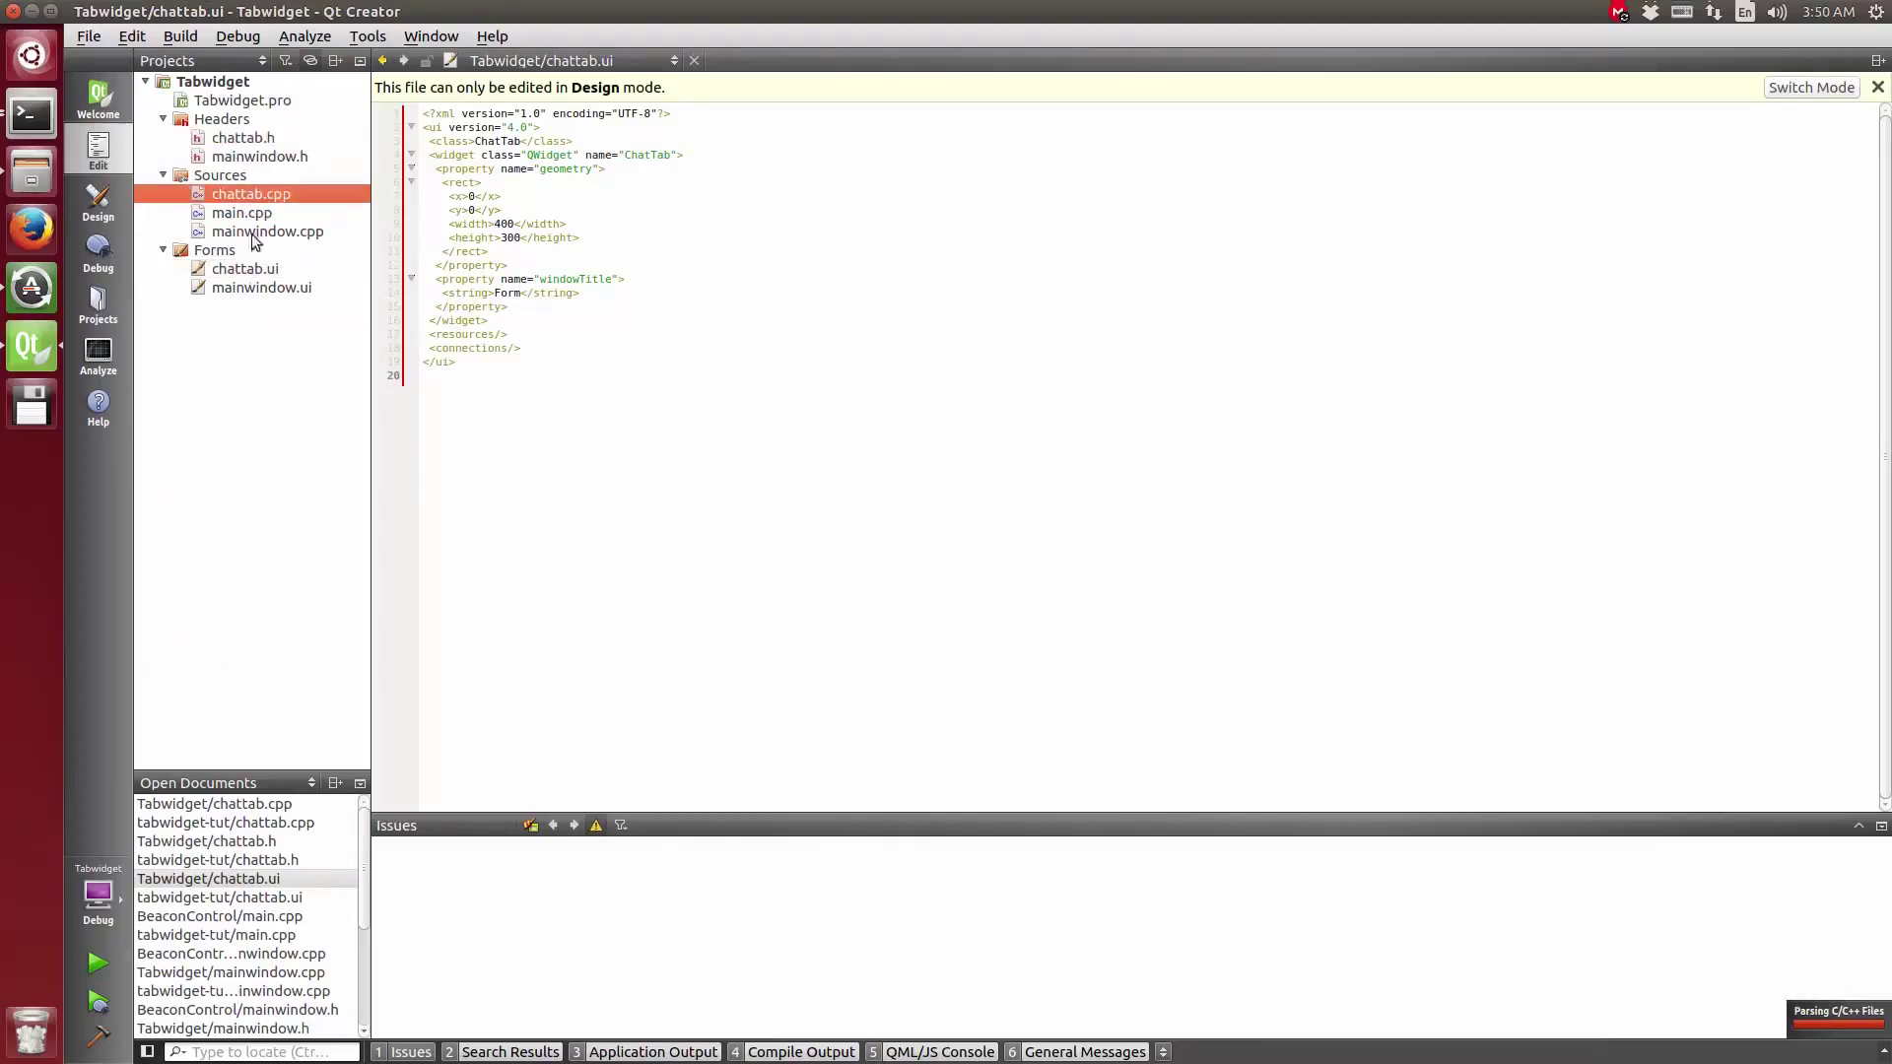
{"action": "left_click", "coordinate": [248, 269]}
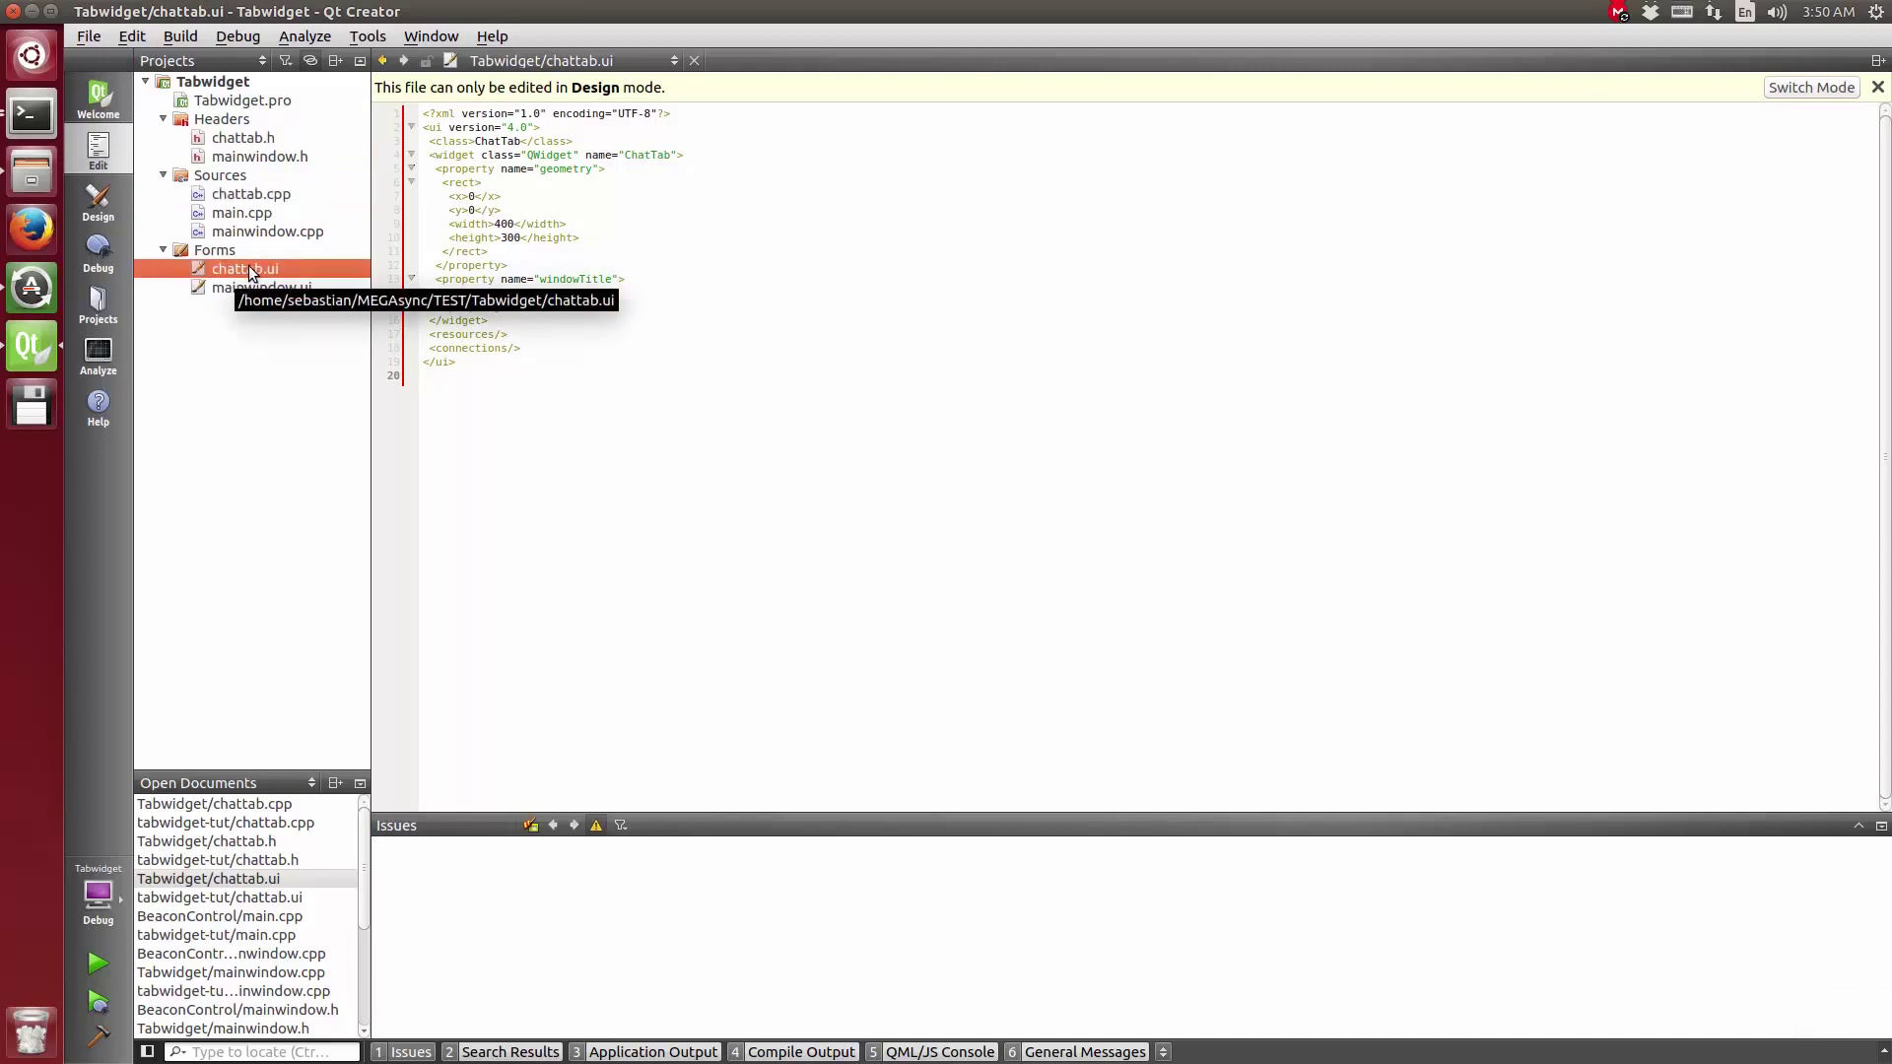
{"action": "double_click", "coordinate": [248, 268]}
{"action": "left_click", "coordinate": [221, 110]}
{"action": "type", "text": "ta"}
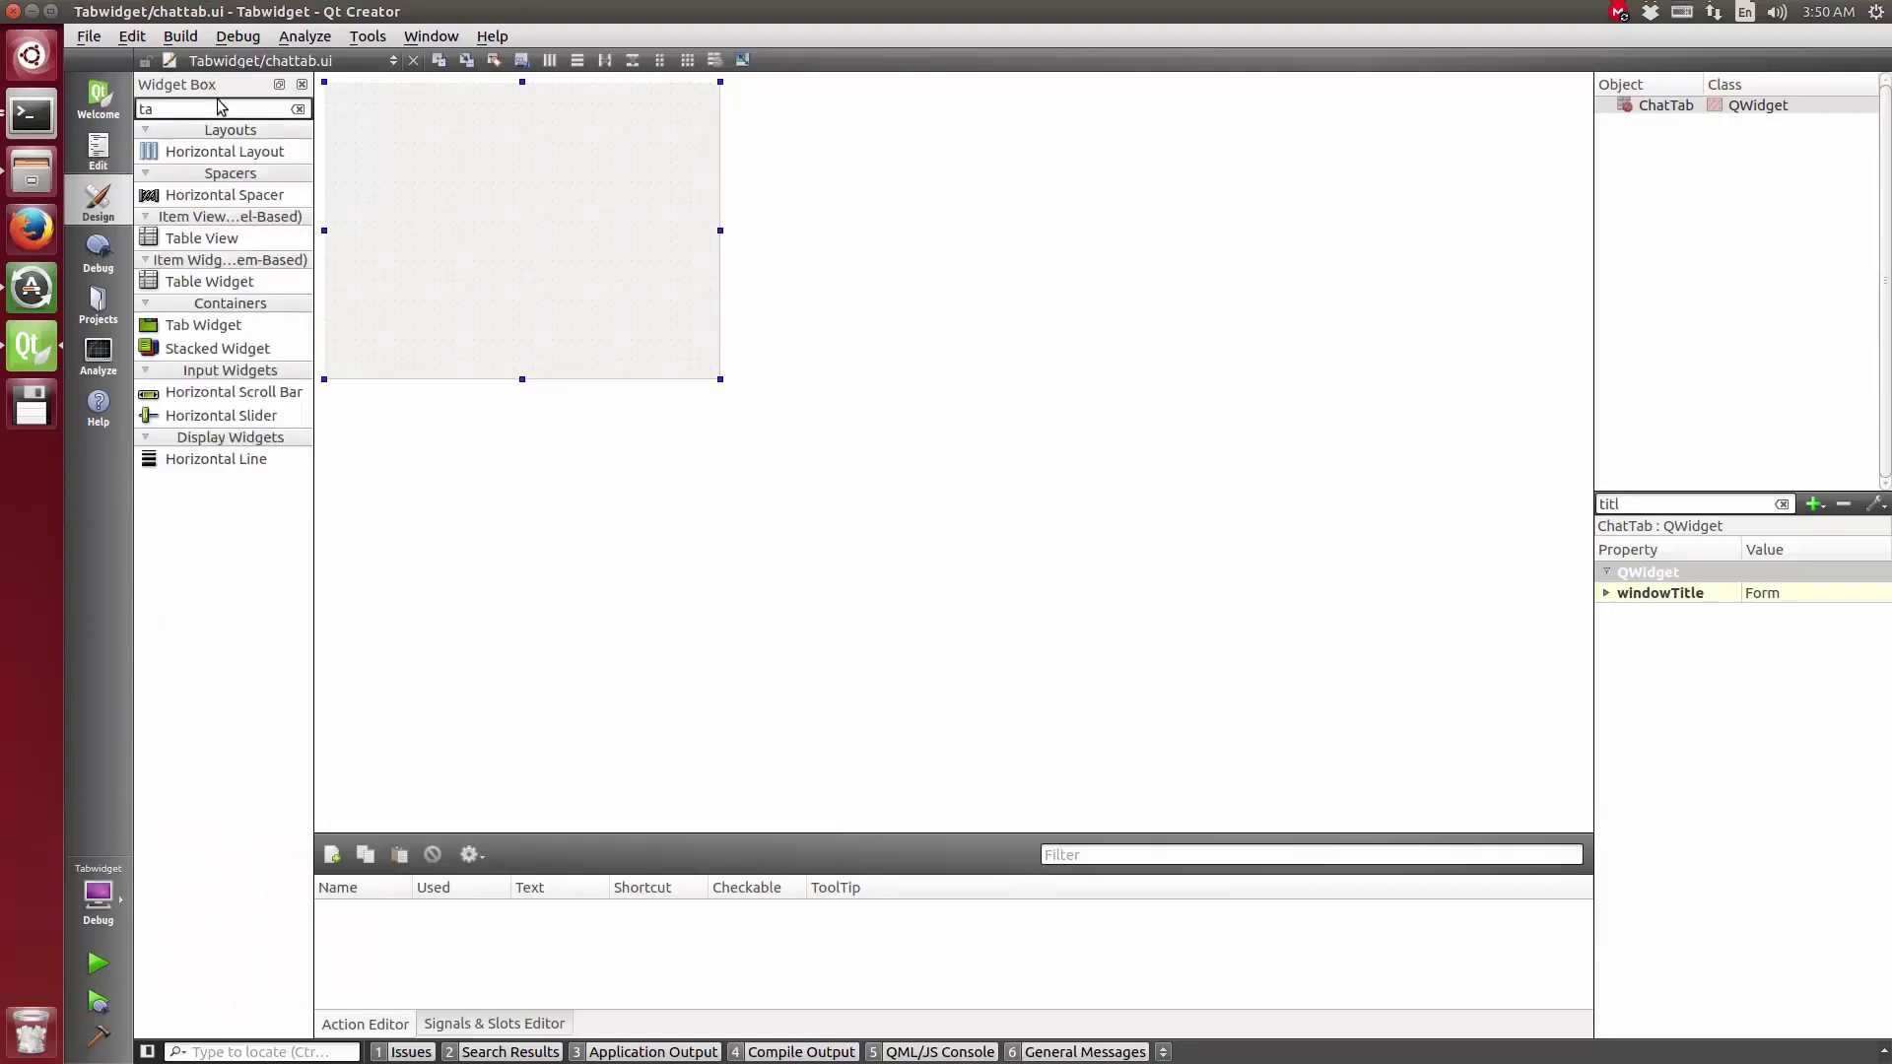
Step: Place a Text Edit, a Line Edit below it, and a Label beside the Line Edit
{"action": "key", "text": "BackSpace"}
{"action": "key", "text": "BackSpace"}
{"action": "type", "text": "tex"}
{"action": "left_click_drag", "start_coordinate": [194, 152], "coordinate": [430, 144]}
{"action": "left_click", "coordinate": [297, 109]}
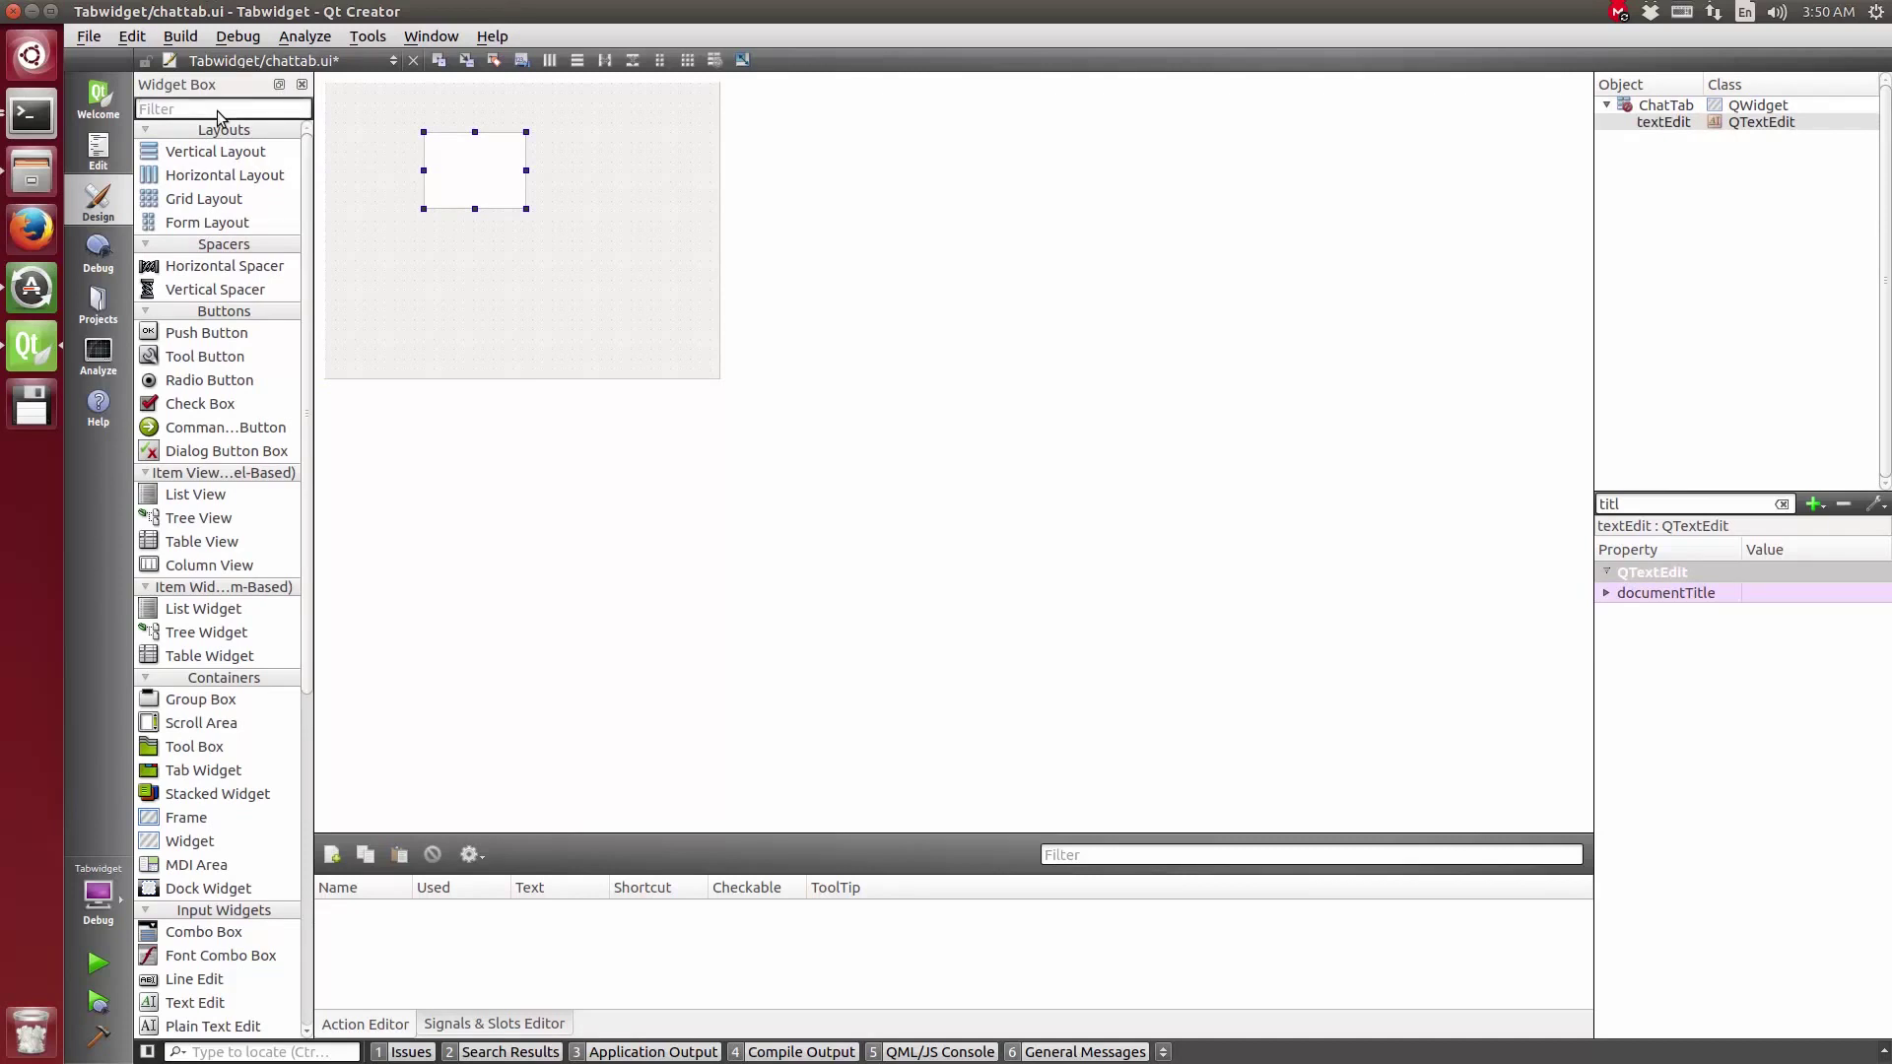
{"action": "type", "text": "line"}
{"action": "left_click_drag", "start_coordinate": [194, 126], "coordinate": [421, 213]}
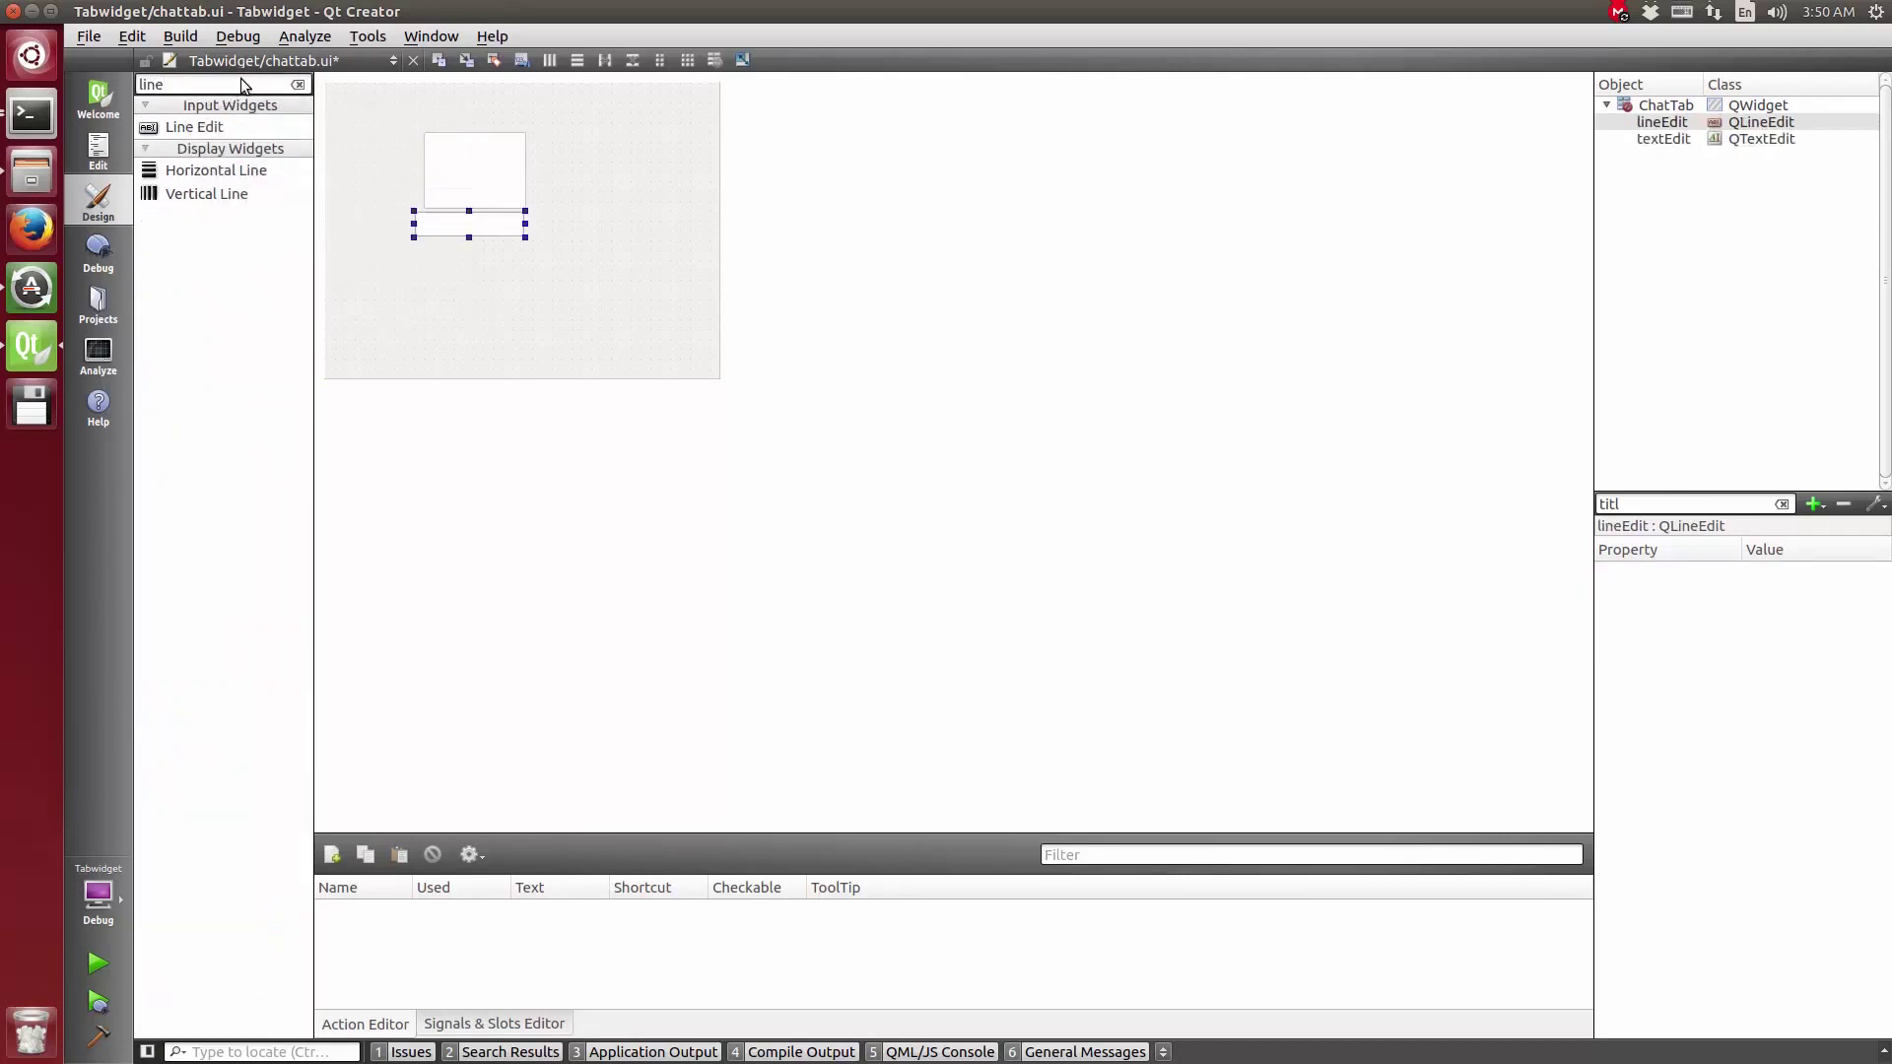
{"action": "left_click", "coordinate": [297, 87]}
{"action": "type", "text": "labe"}
{"action": "left_click_drag", "start_coordinate": [184, 126], "coordinate": [366, 219]}
Step: Lay out the label and line edit horizontally, then the whole form vertically
{"action": "left_click", "coordinate": [576, 59]}
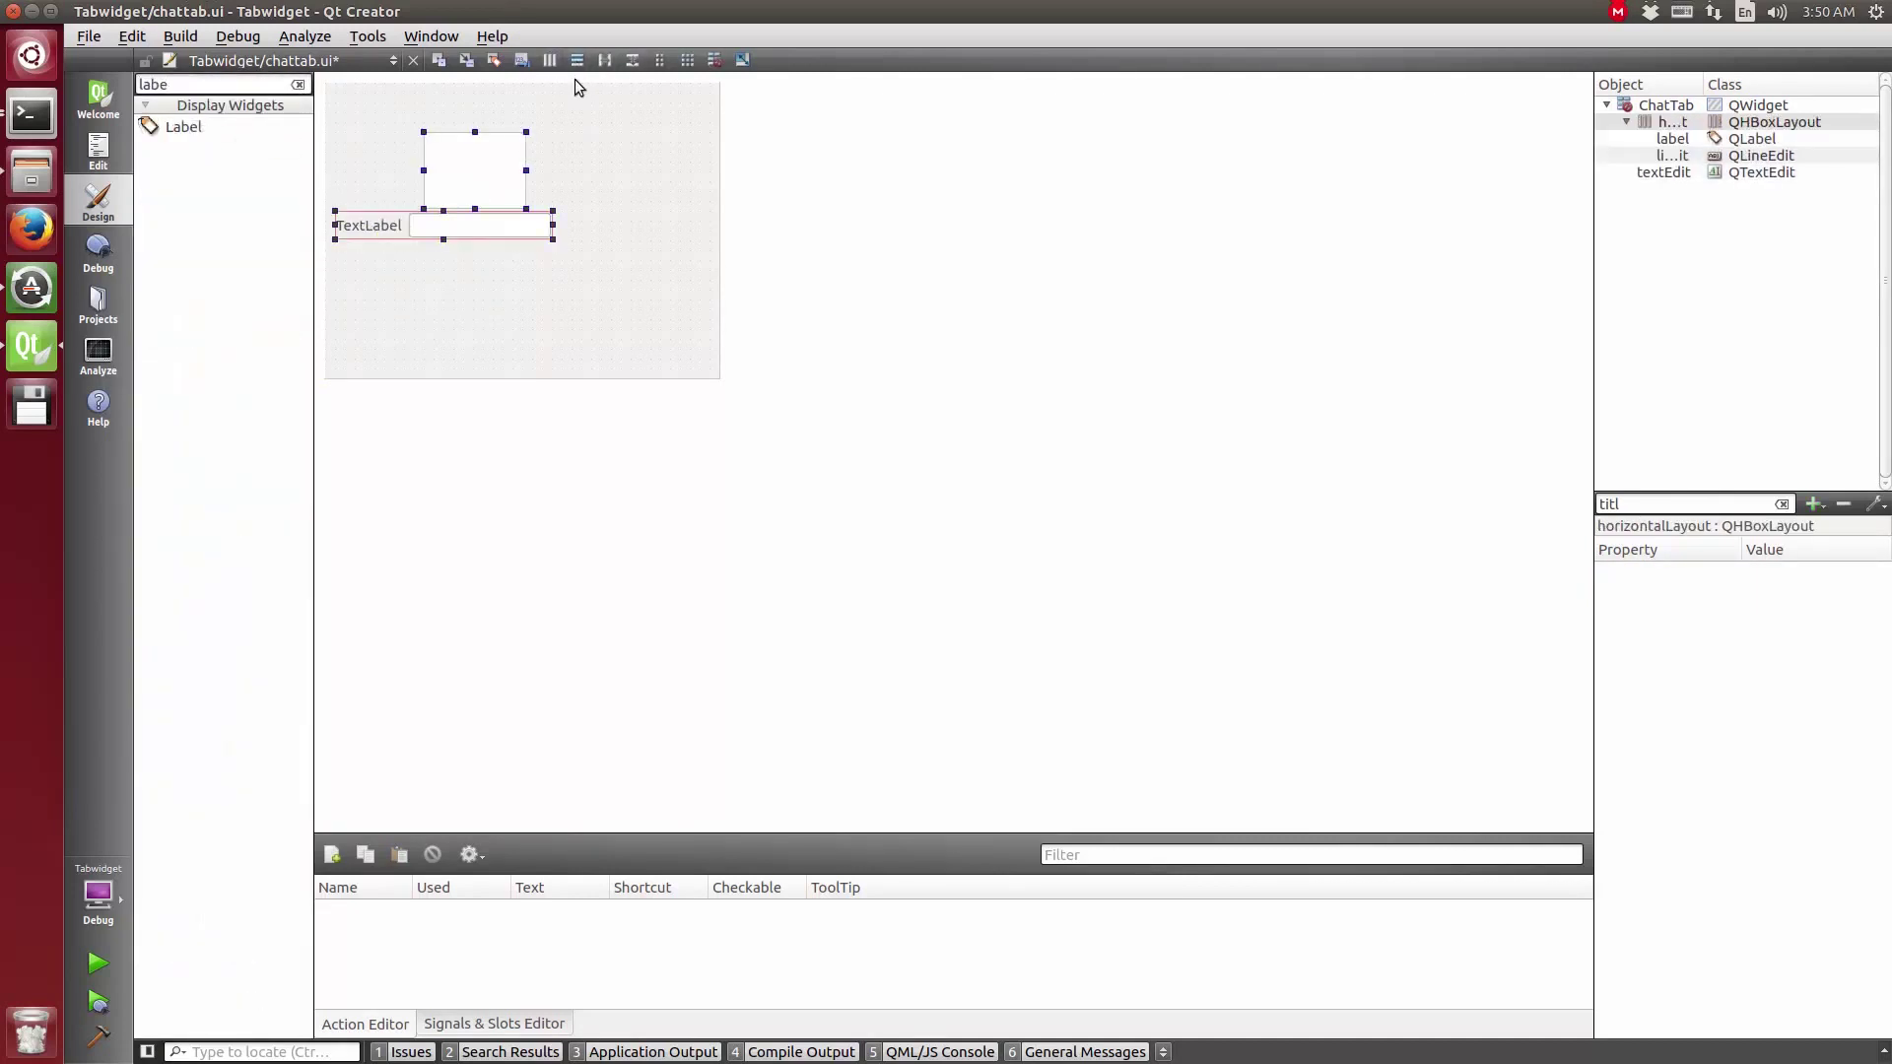
{"action": "left_click", "coordinate": [559, 261]}
{"action": "key", "text": "ctrl+l"}
{"action": "left_click", "coordinate": [466, 364]}
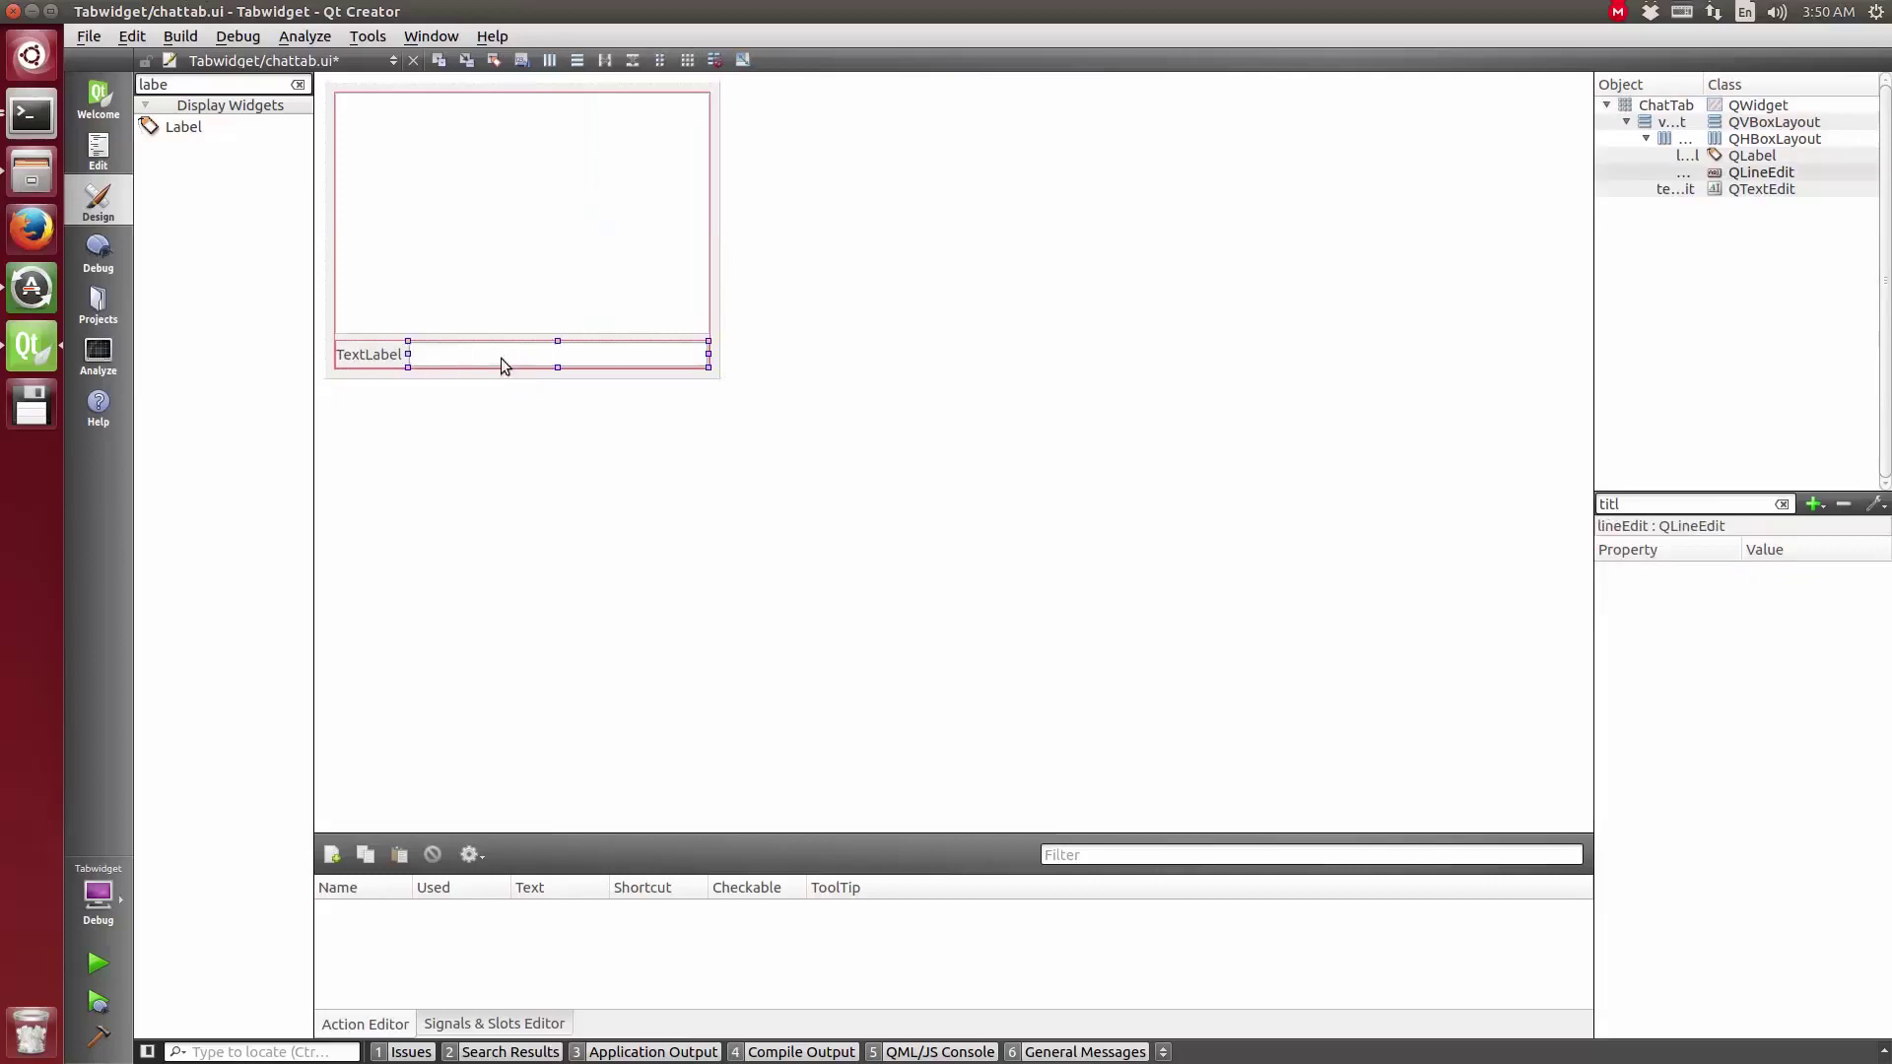
{"action": "right_click", "coordinate": [454, 360]}
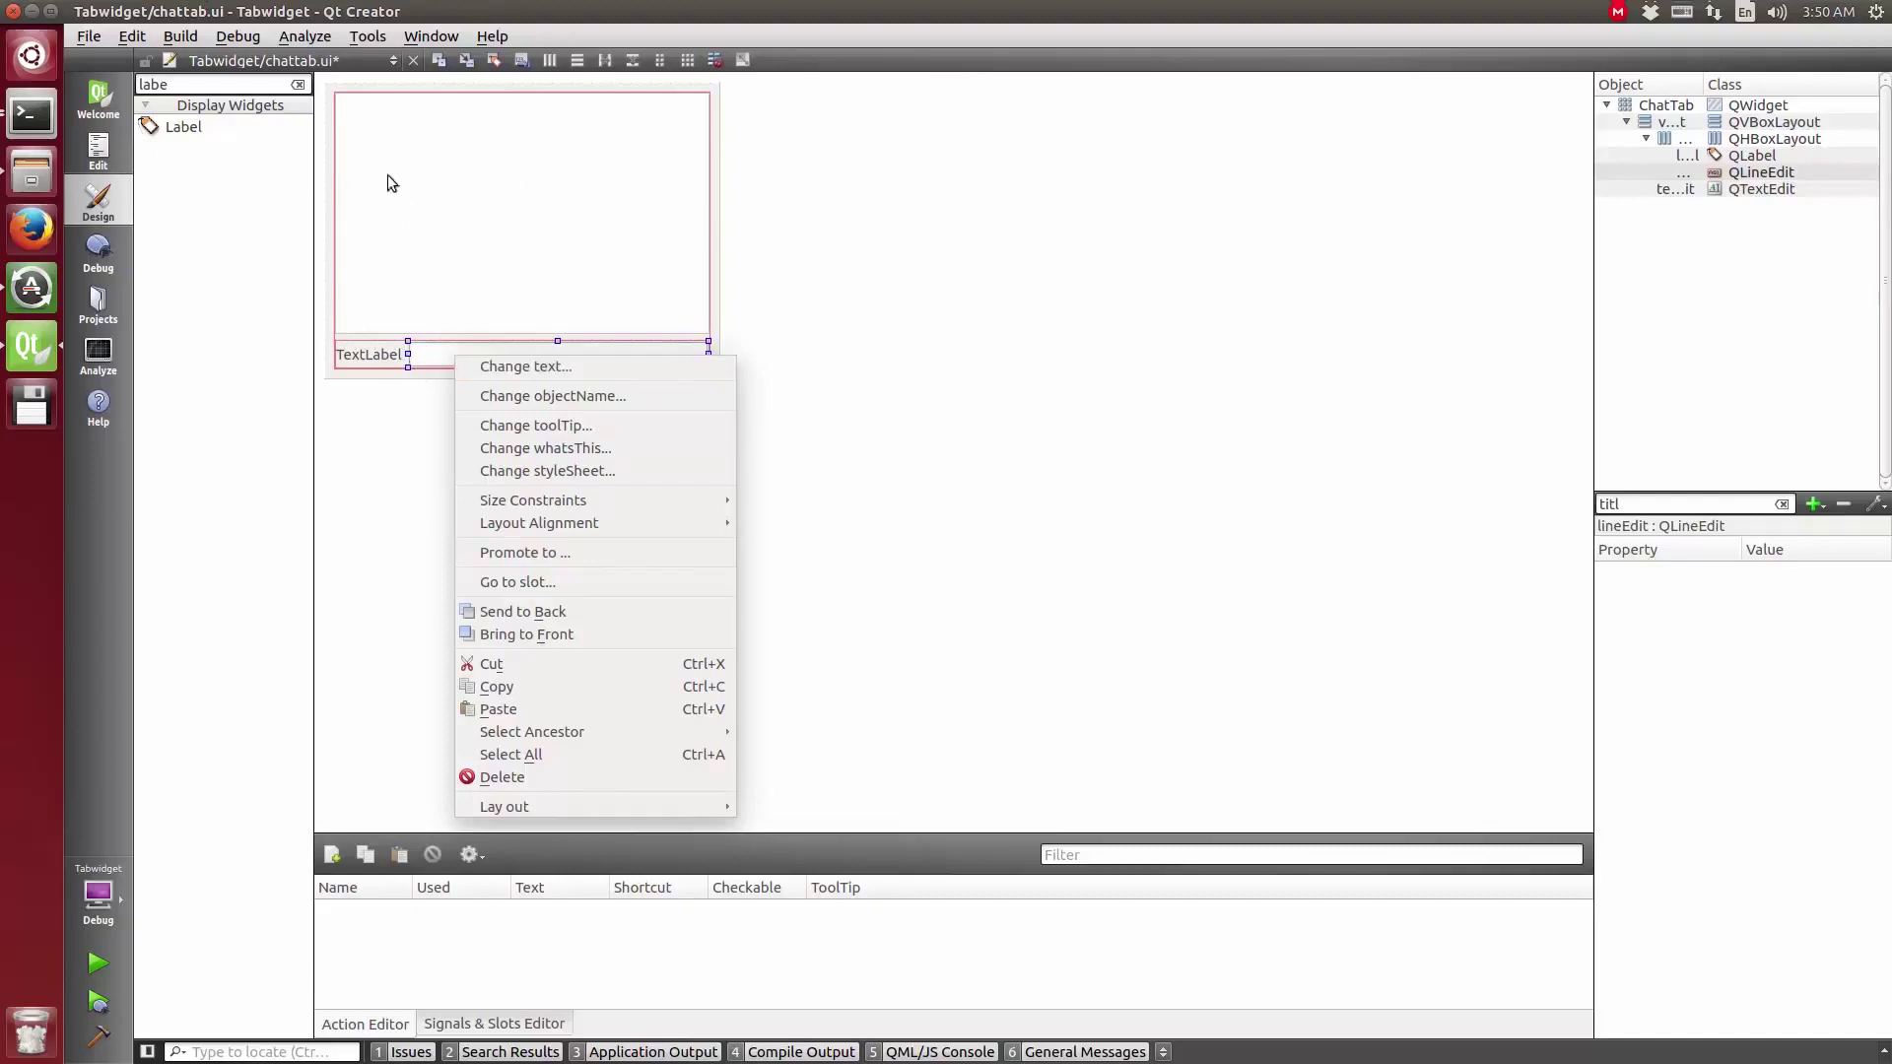
Step: Create the line edit's returnPressed() slot
{"action": "left_click", "coordinate": [585, 586]}
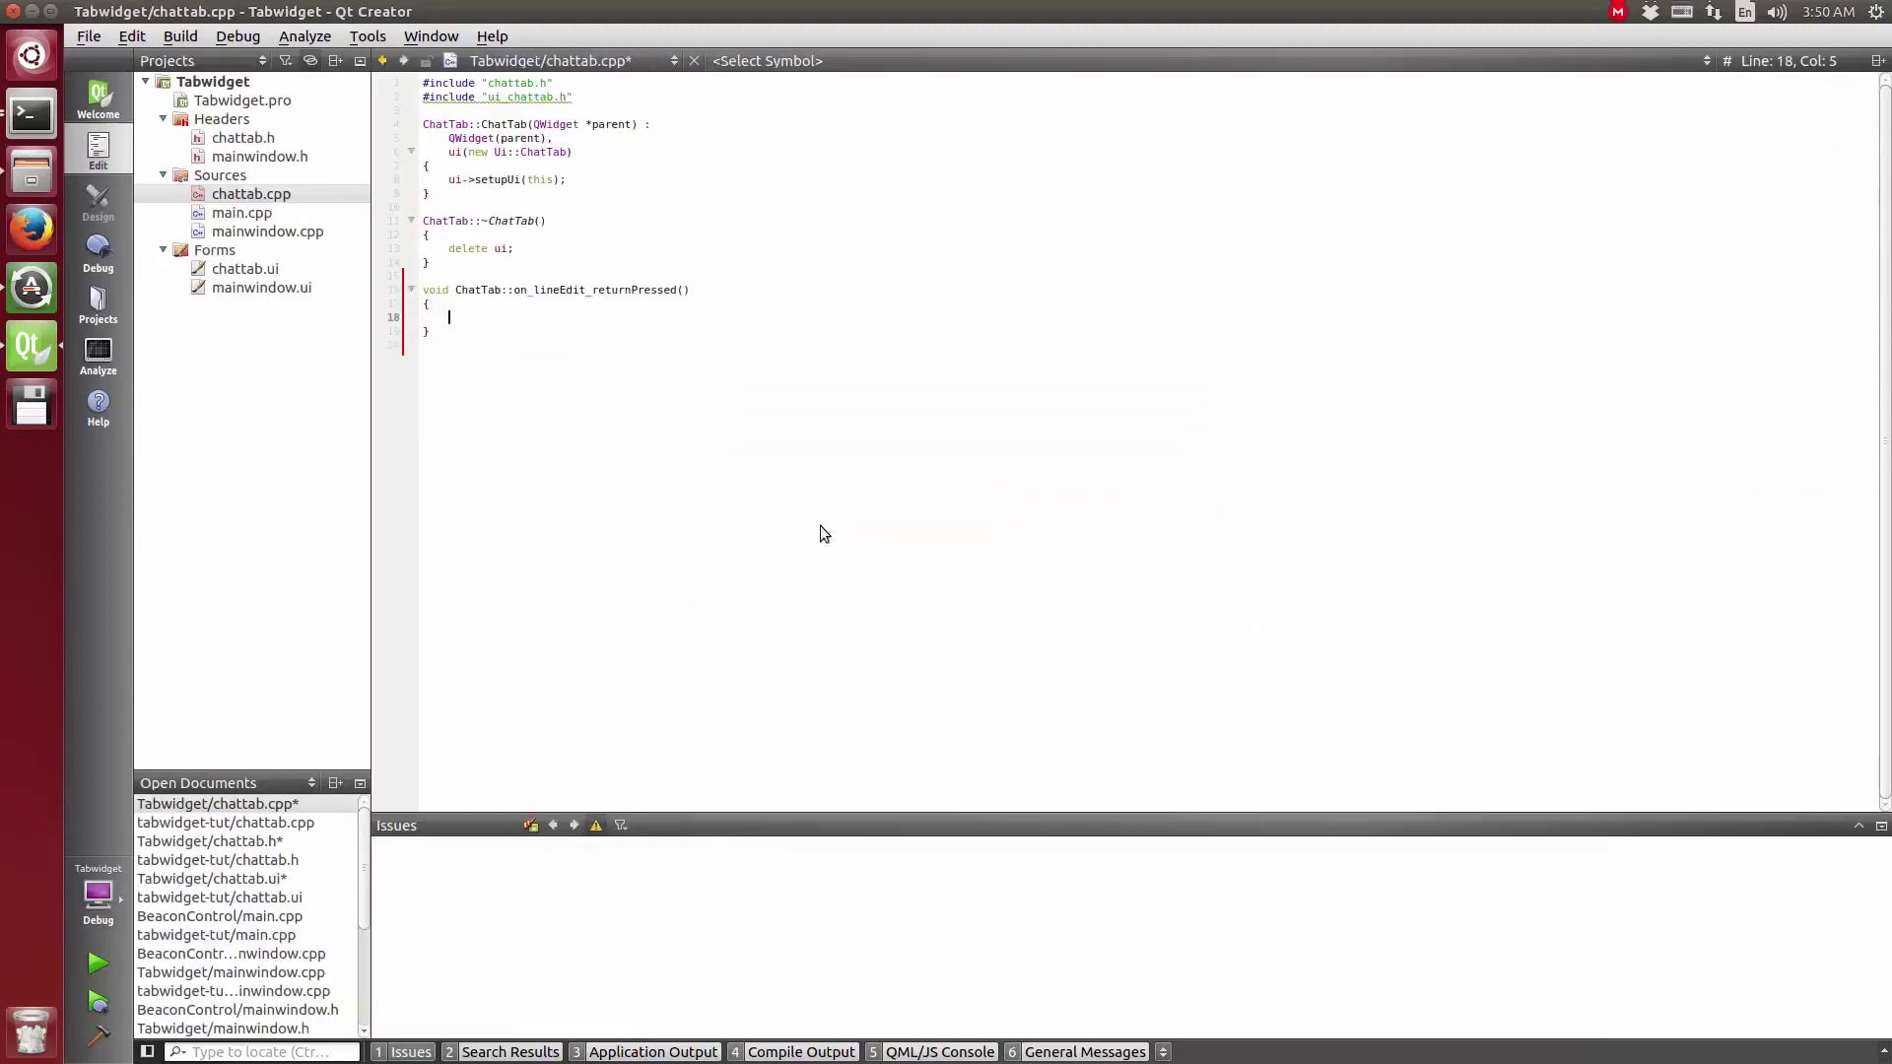
Step: Make the handler append ui->lineEdit->text() to the text edit
{"action": "left_click", "coordinate": [451, 316]}
{"action": "type", "text": "ui->textEdit"}
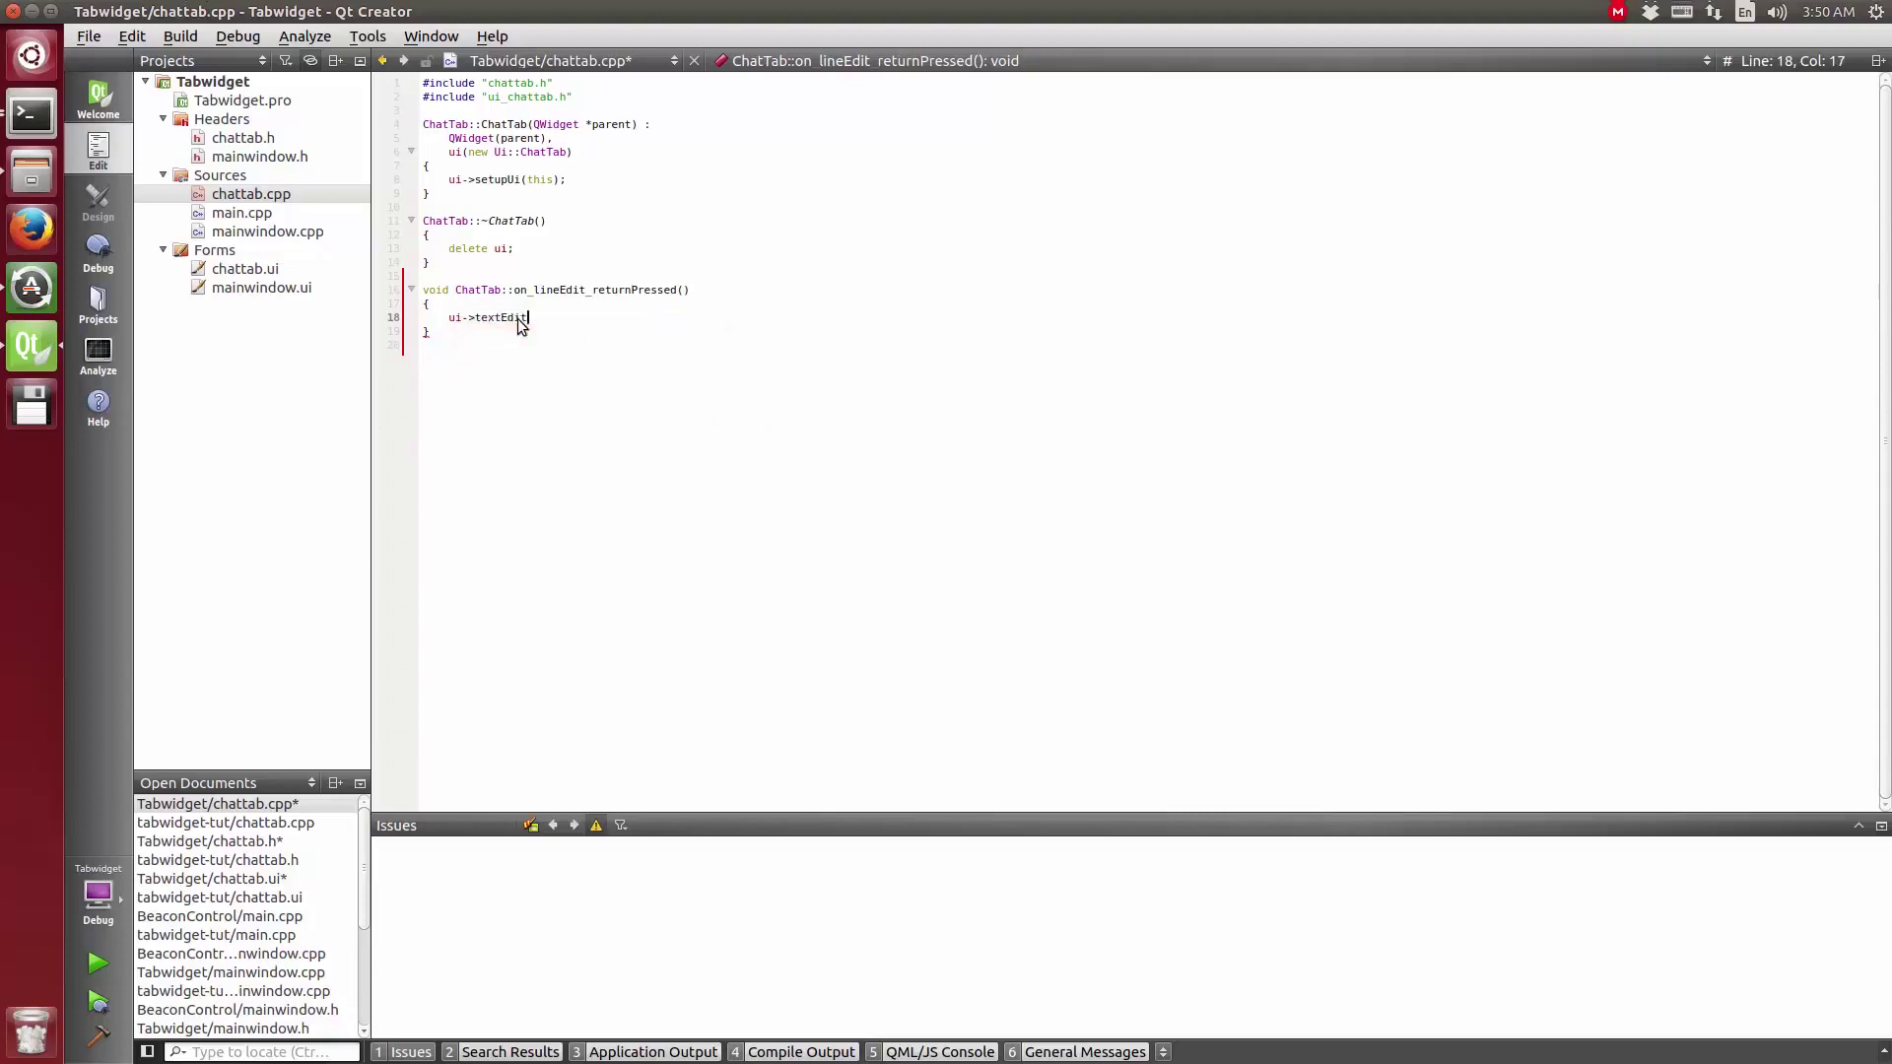
{"action": "type", "text": "->app"}
{"action": "key", "text": "Return"}
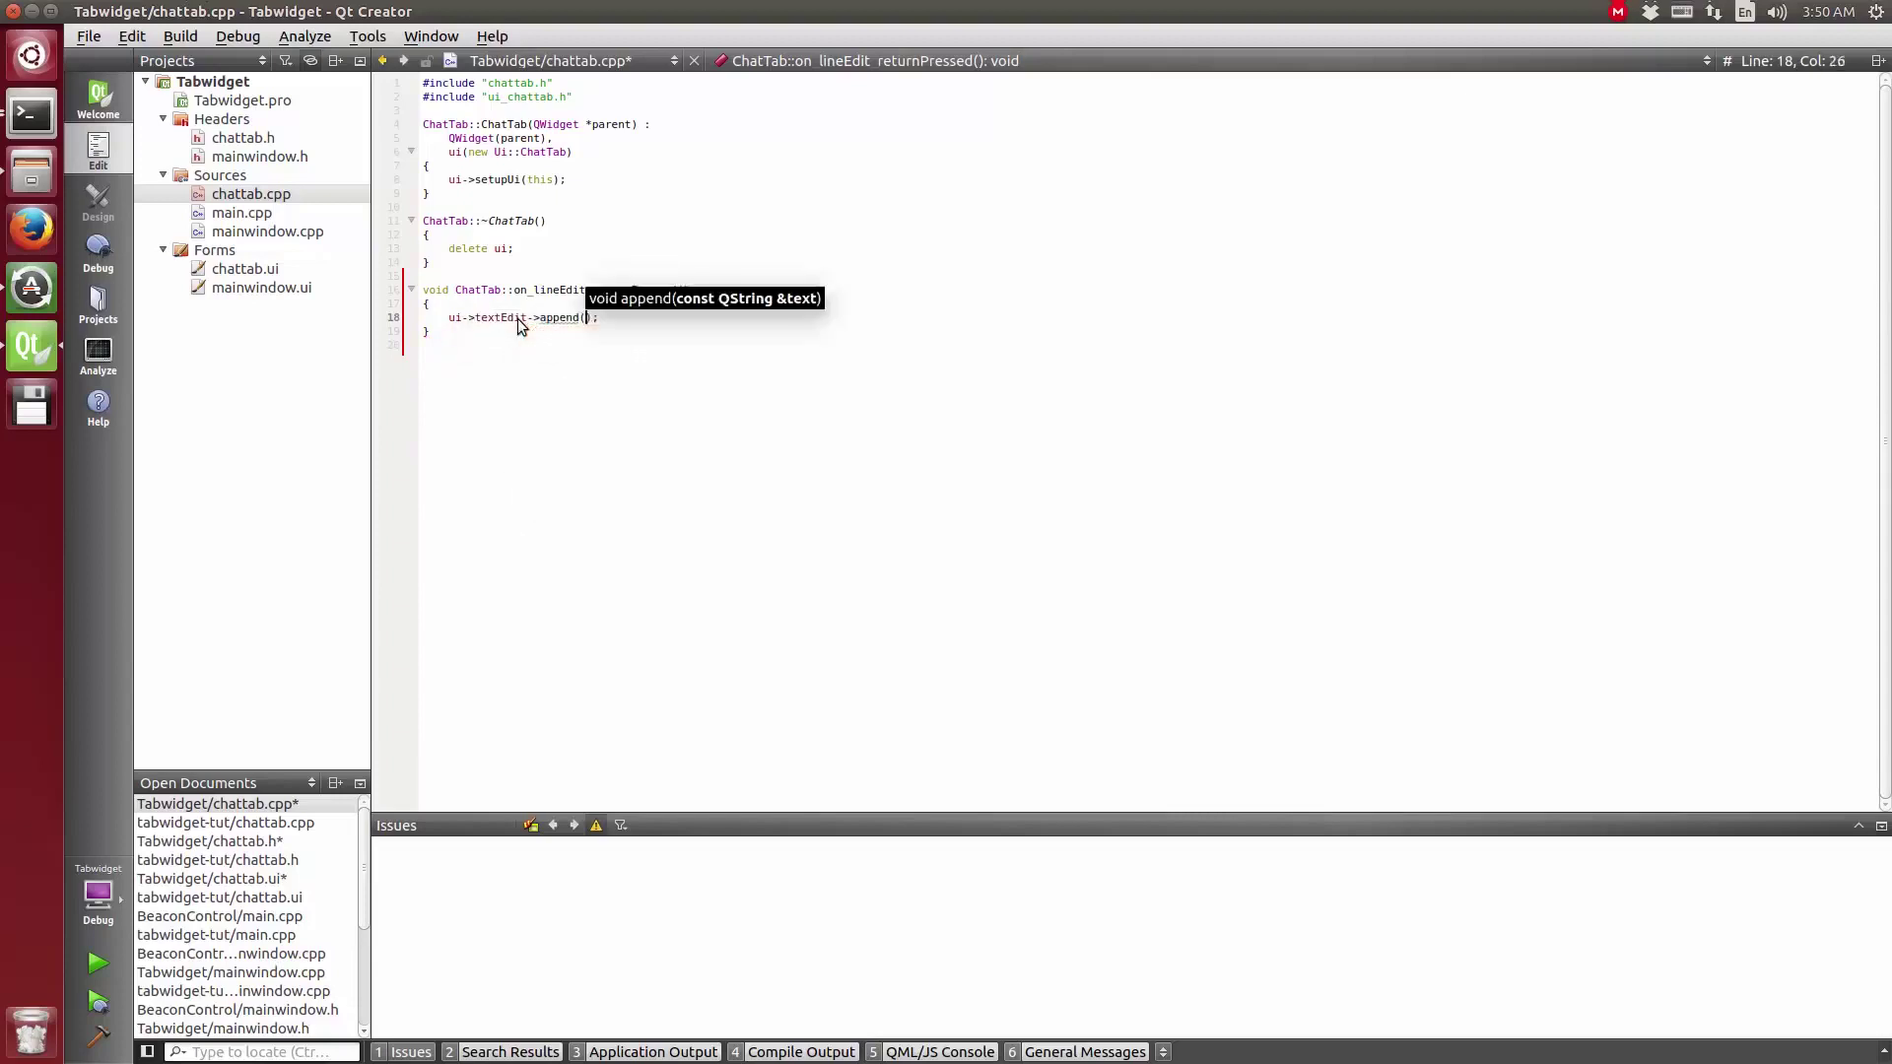
{"action": "type", "text": "ui->li"}
{"action": "key", "text": "Return"}
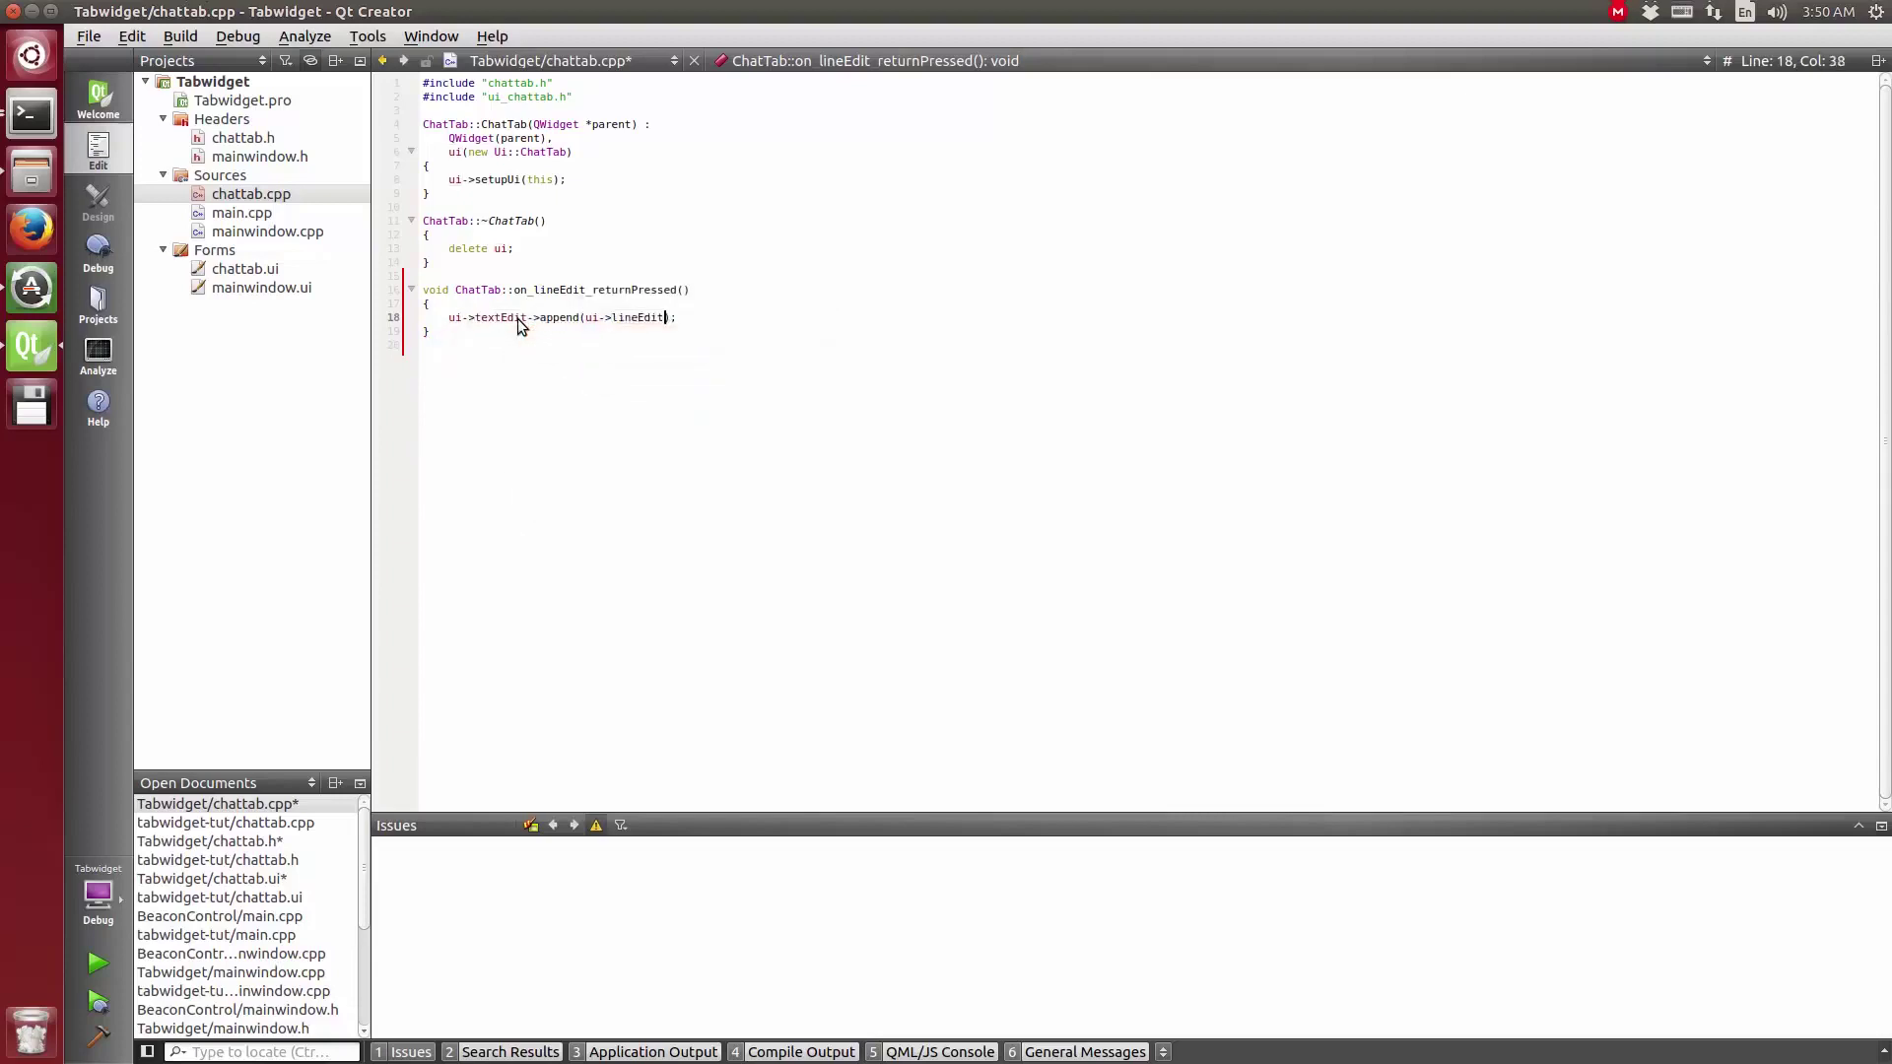
{"action": "type", "text": "->te"}
{"action": "key", "text": "Return"}
Step: Add ui->lineEdit->clear(); on the next line of the handler
{"action": "key", "text": "Return"}
{"action": "type", "text": "ui"}
{"action": "type", "text": "->line"}
{"action": "key", "text": "Return"}
{"action": "type", "text": "->cl"}
{"action": "key", "text": "Return"}
{"action": "type", "text": ";"}
Step: Open the chattab form in the designer, view its XML, then return to chattab.cpp
{"action": "double_click", "coordinate": [245, 269]}
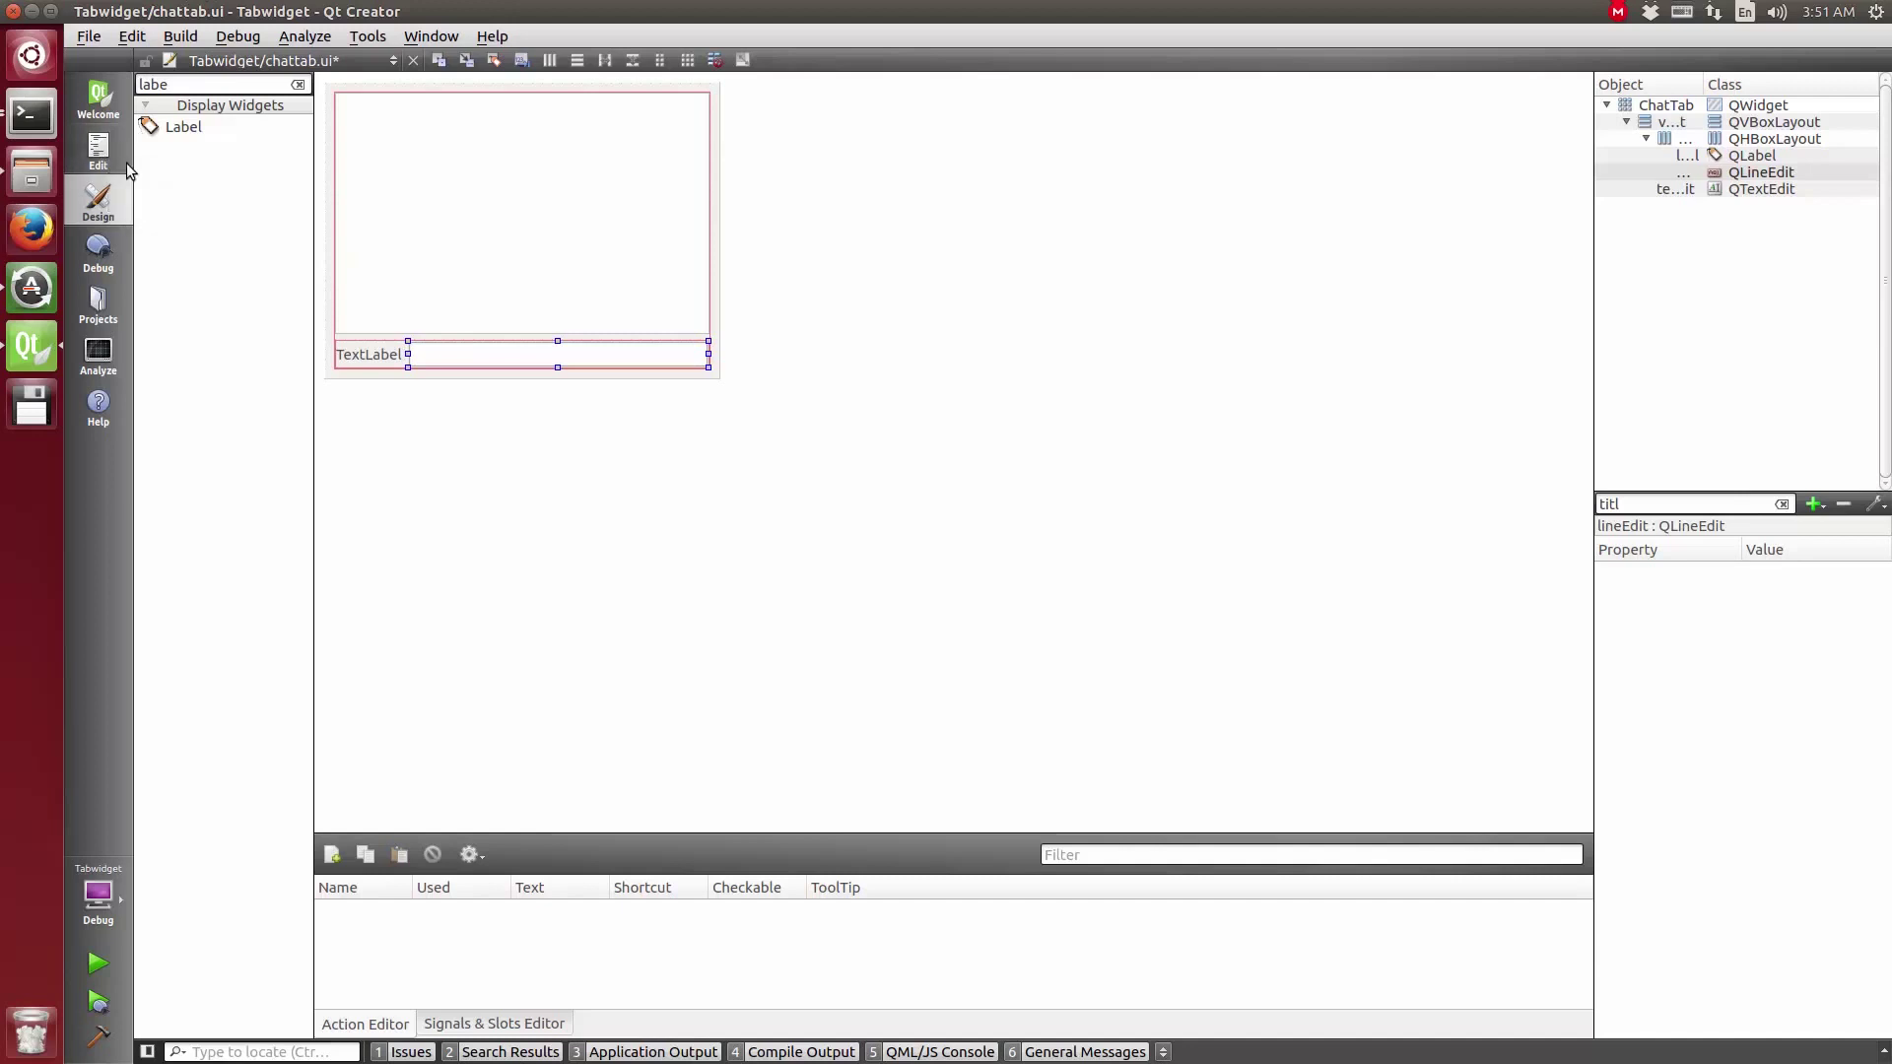
{"action": "left_click", "coordinate": [98, 153]}
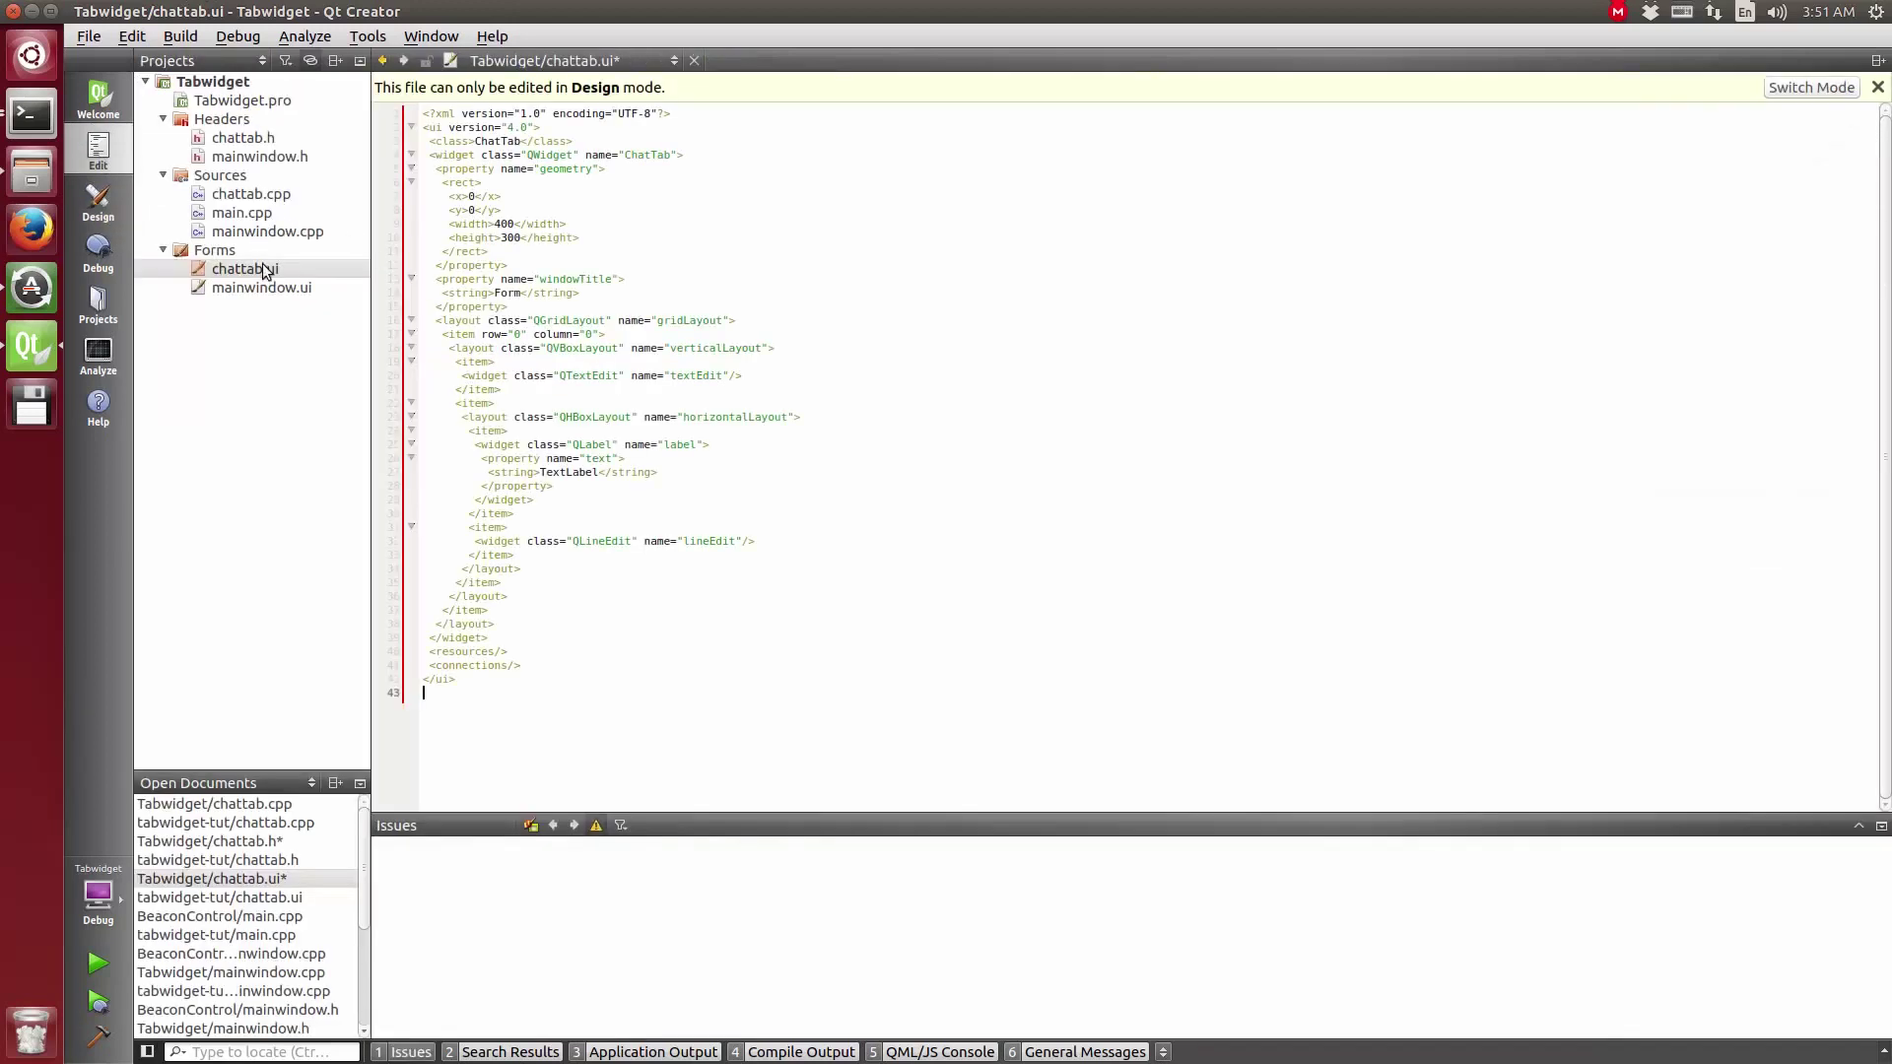
{"action": "left_click", "coordinate": [241, 213]}
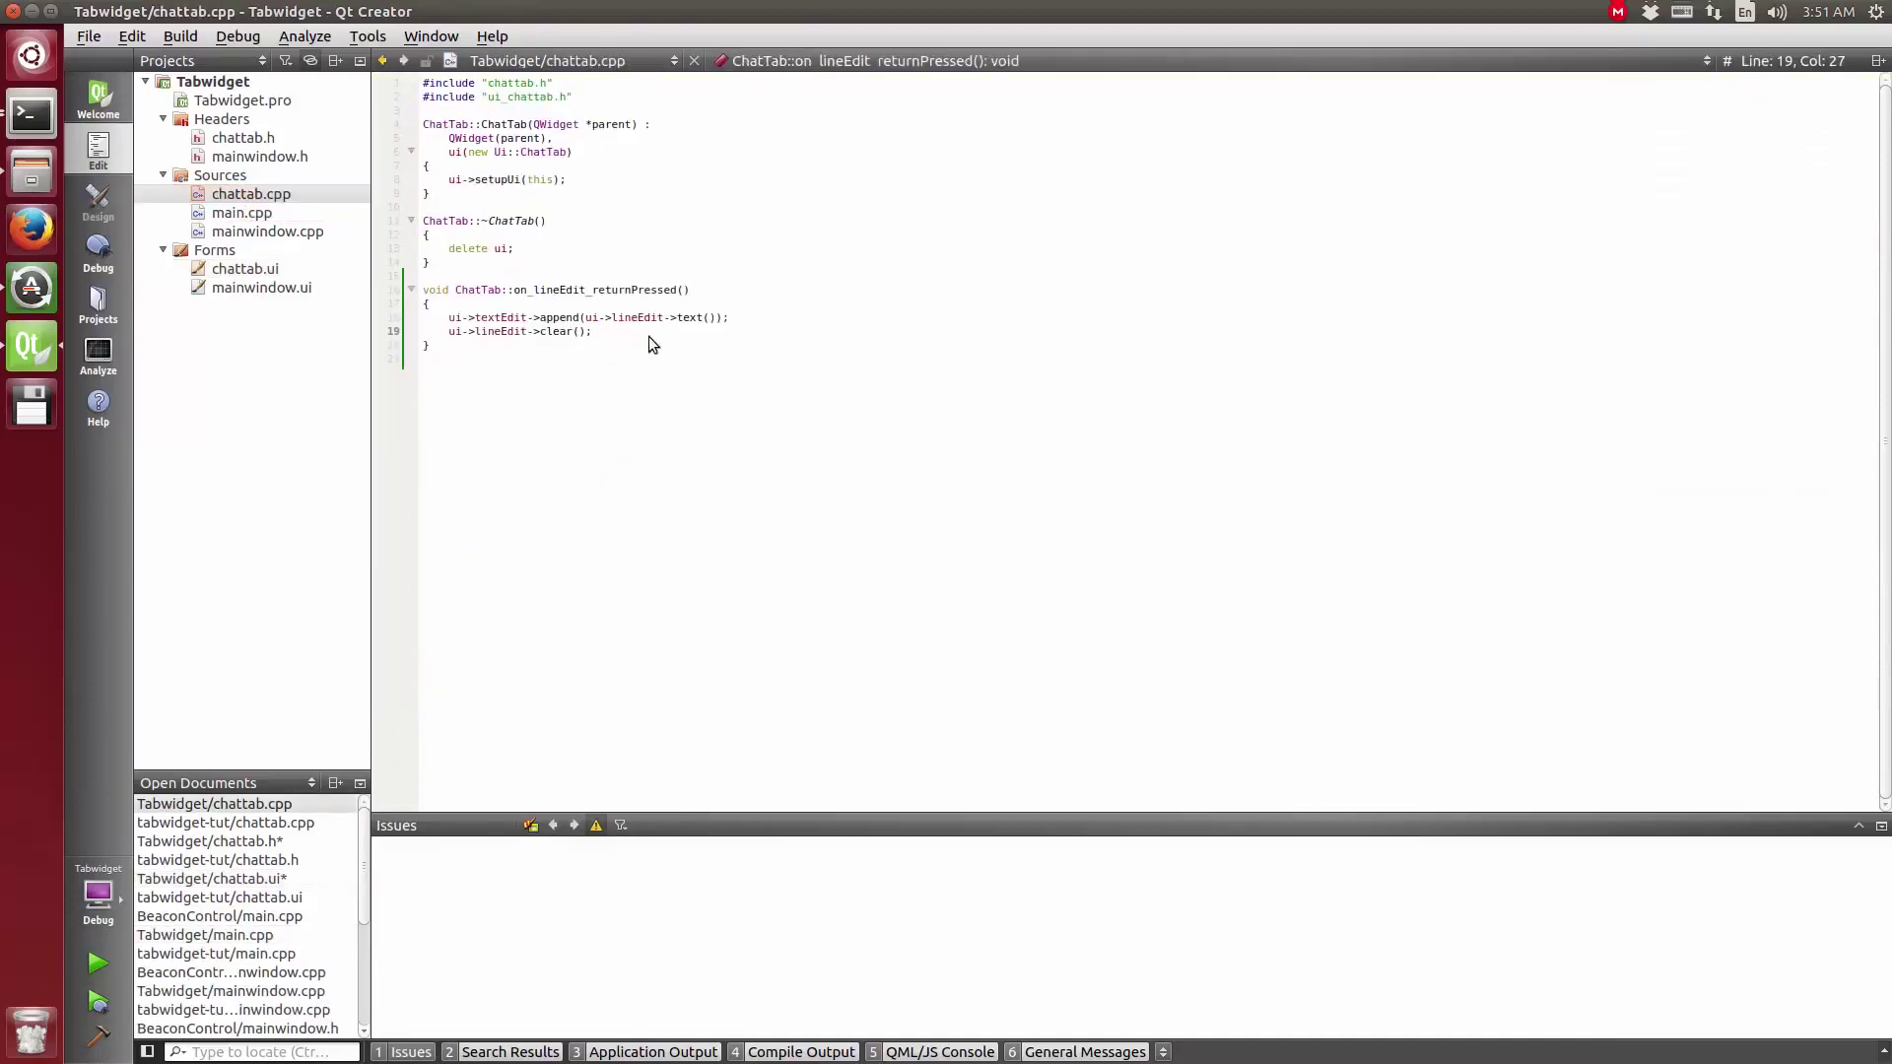
Step: Review the returnPressed slot's append and clear lines and the destructor in chattab.cpp
{"action": "left_click_drag", "start_coordinate": [602, 331], "coordinate": [470, 315]}
{"action": "left_click", "coordinate": [445, 302]}
{"action": "left_click", "coordinate": [429, 345]}
{"action": "left_click", "coordinate": [487, 275]}
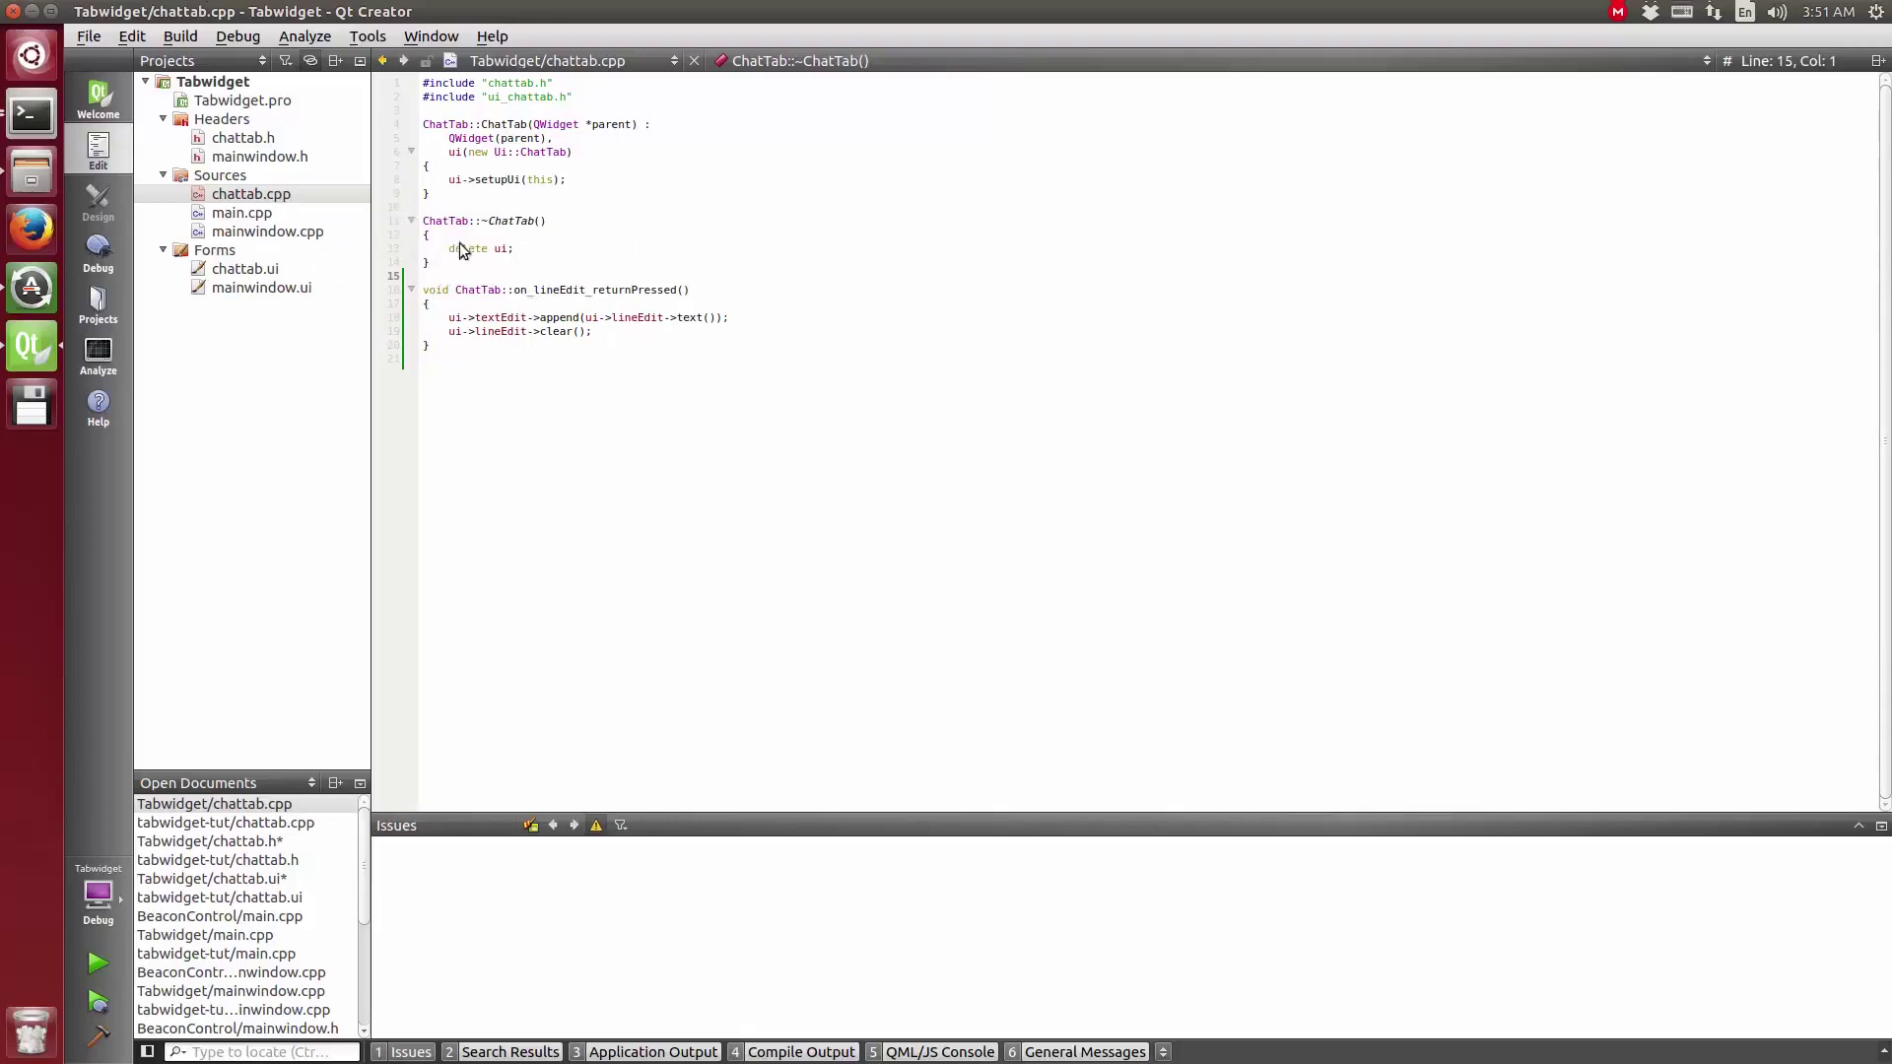
{"action": "left_click_drag", "start_coordinate": [429, 263], "coordinate": [426, 219]}
{"action": "left_click", "coordinate": [427, 211]}
Step: In mainwindow.cpp, make the insertTab call create a new ChatTab instead of QWidget, and save
{"action": "double_click", "coordinate": [270, 236]}
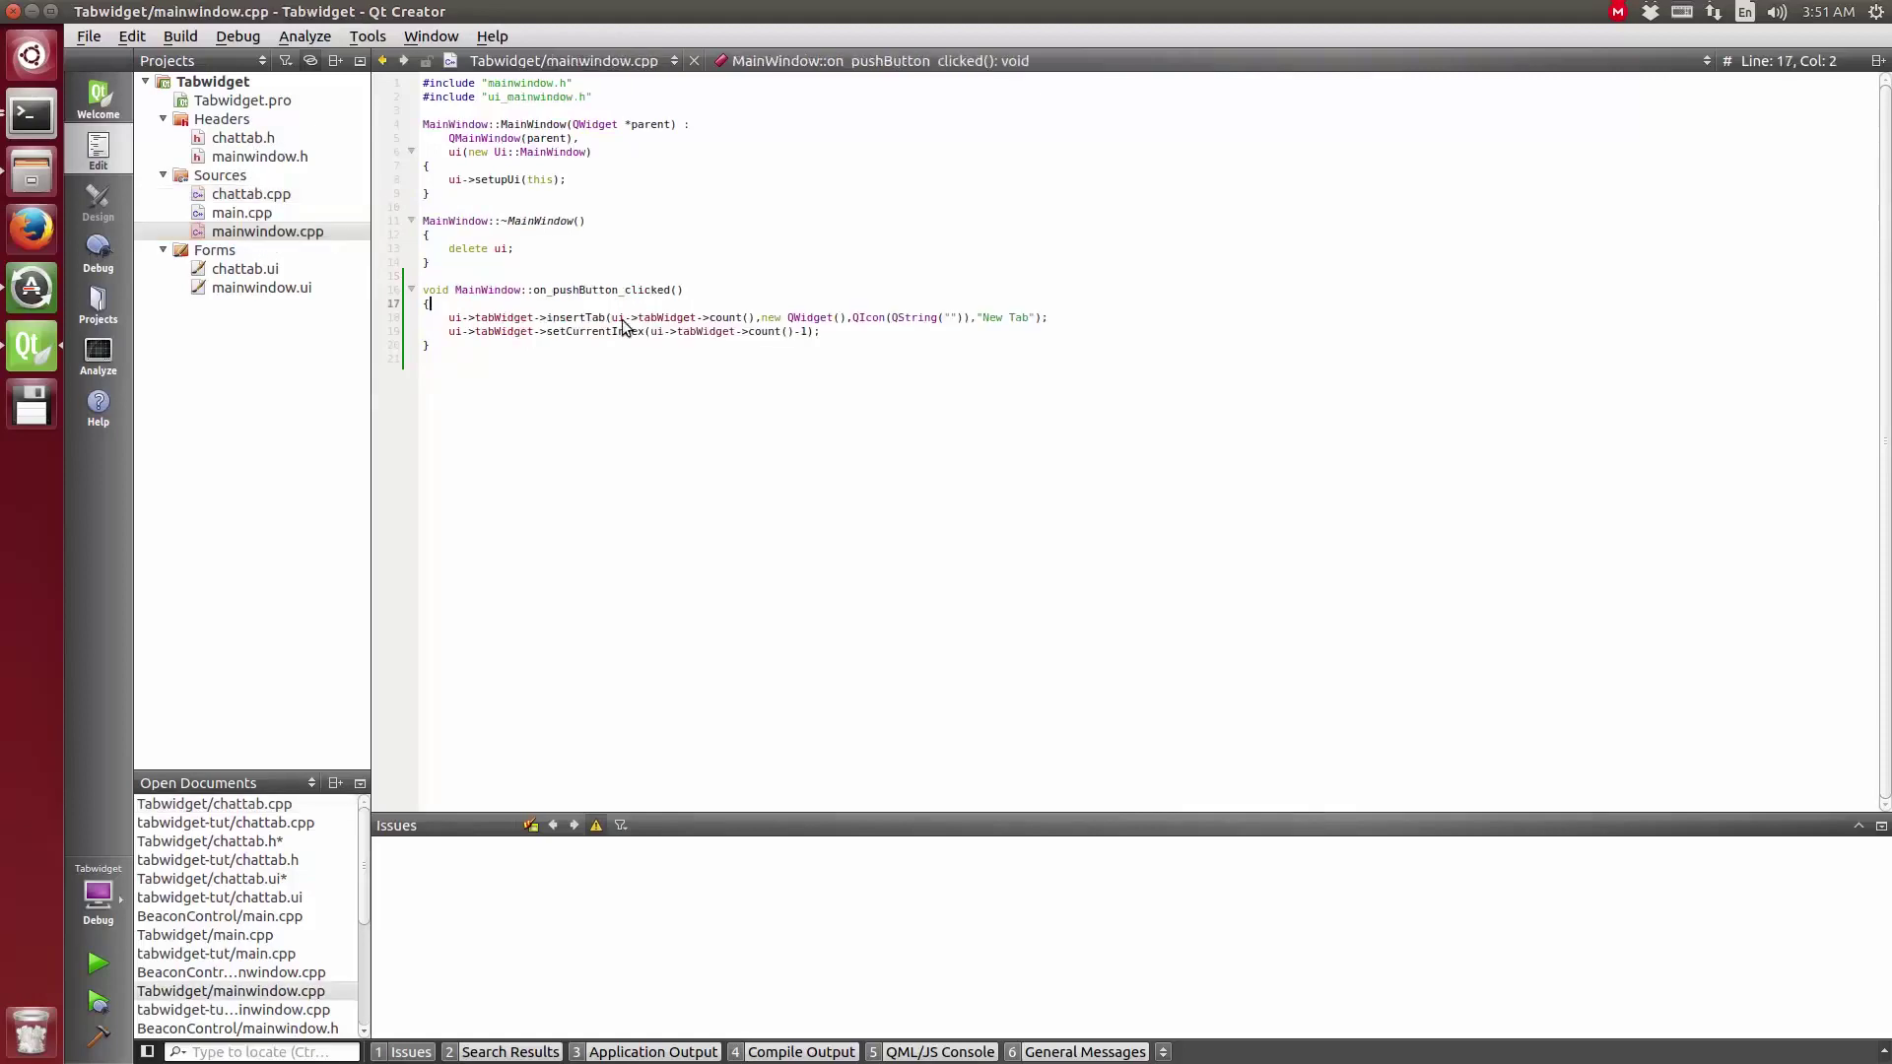
{"action": "left_click", "coordinate": [684, 291]}
{"action": "left_click_drag", "start_coordinate": [789, 318], "coordinate": [837, 321]}
{"action": "type", "text": "C"}
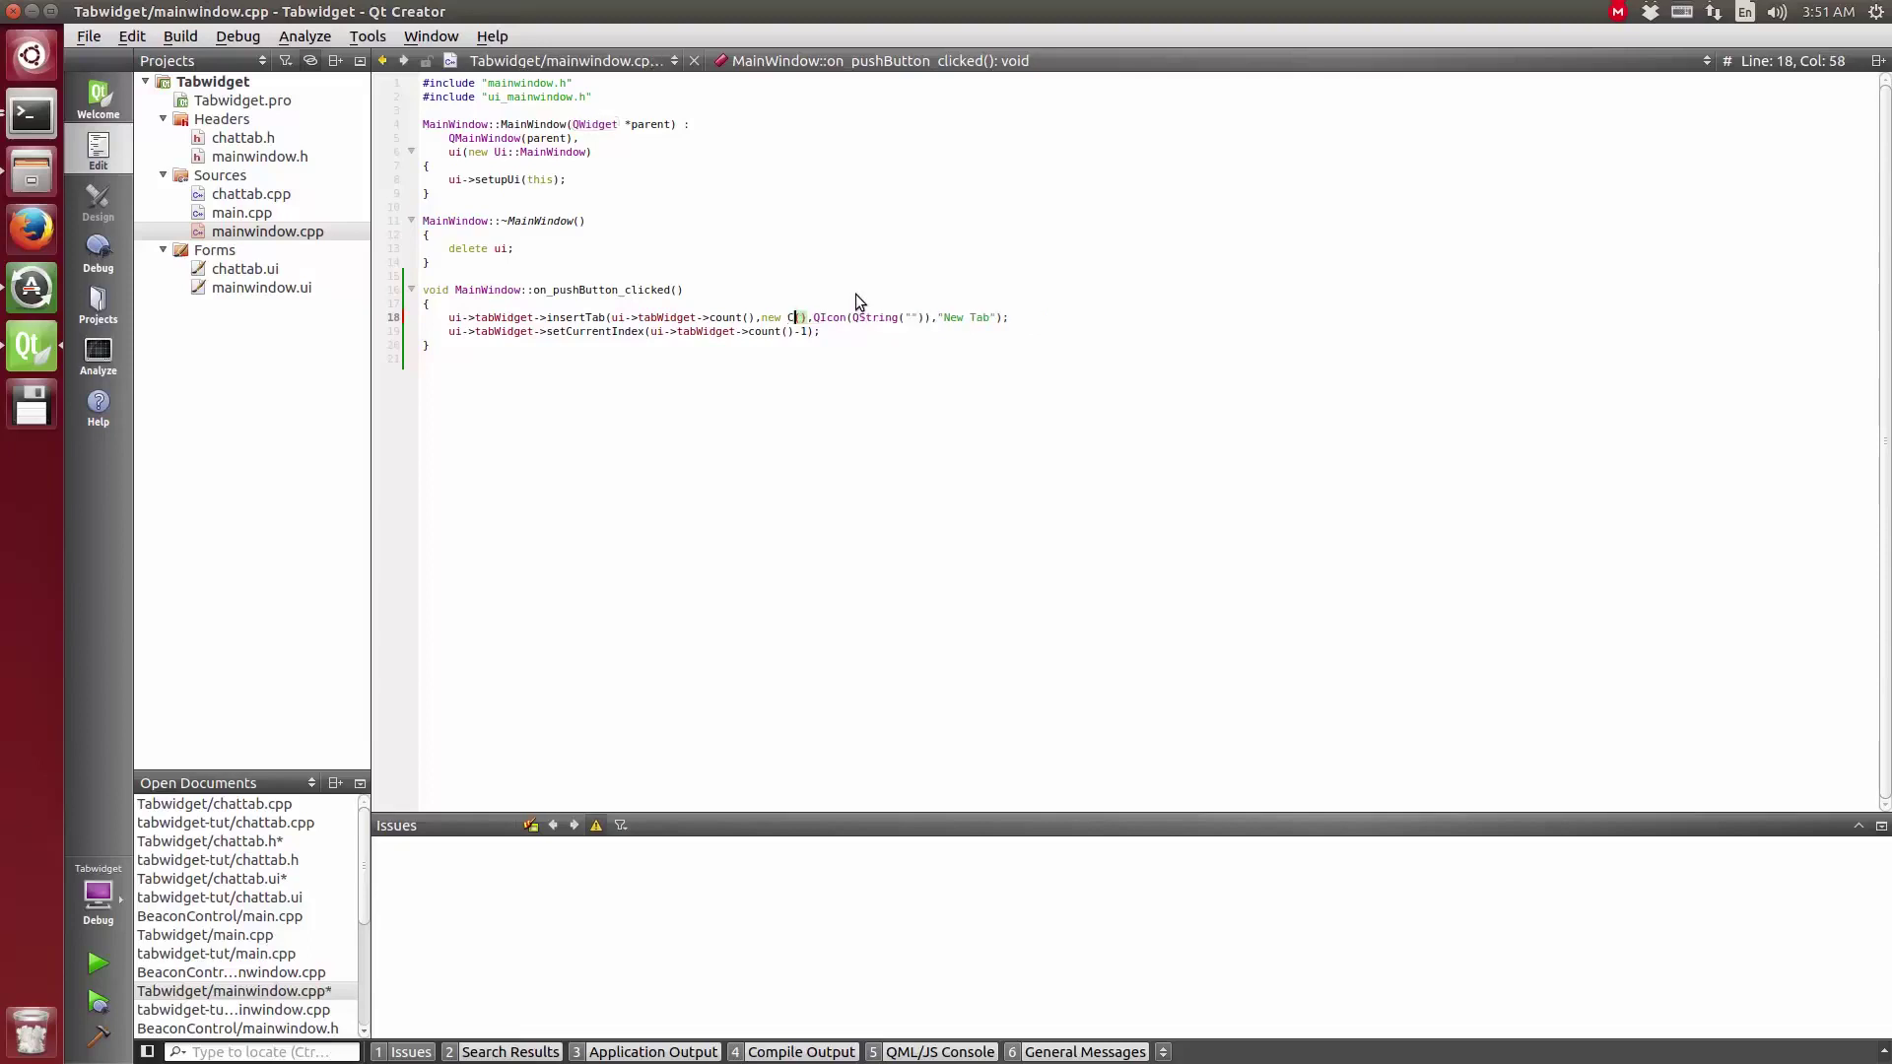
{"action": "type", "text": "hatTab"}
{"action": "left_click", "coordinate": [831, 333]}
{"action": "key", "text": "ctrl+s"}
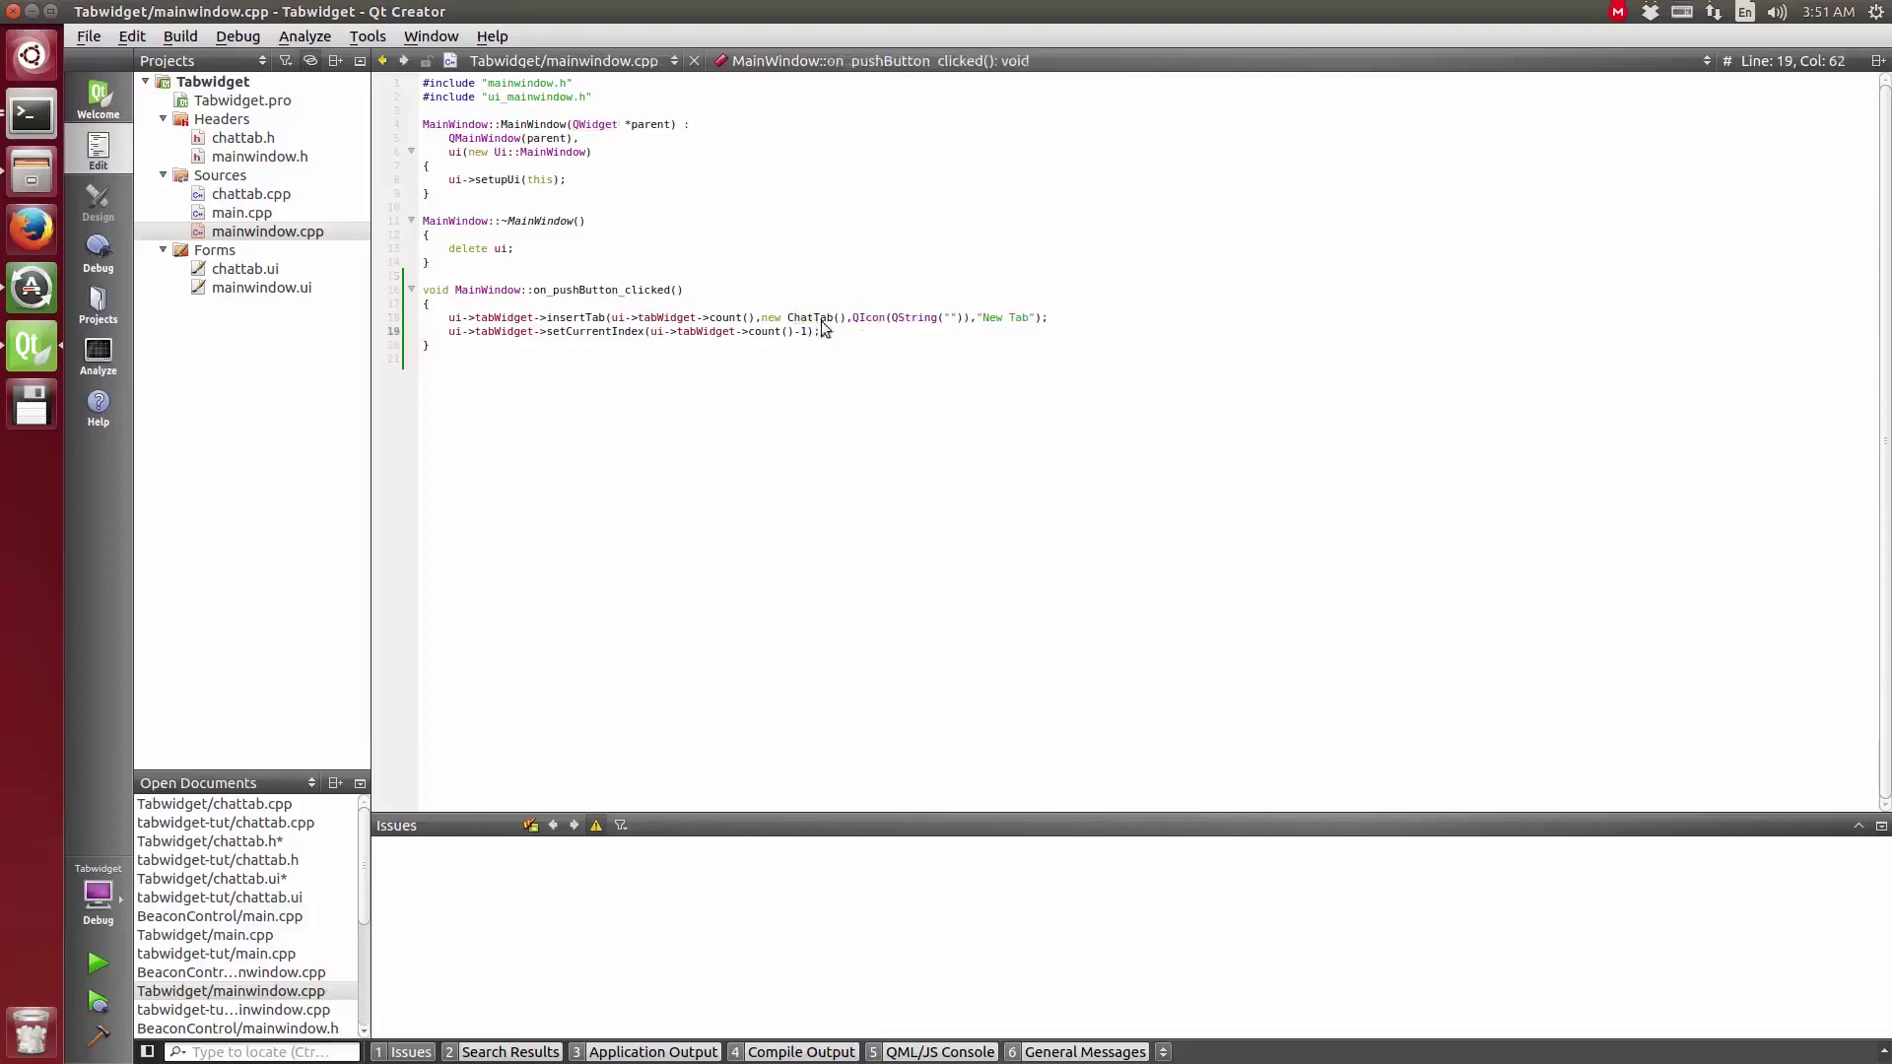
{"action": "left_click", "coordinate": [595, 99]}
Step: Add #include "chattab.h" below the includes, save, and build and run the app
{"action": "key", "text": "Return"}
{"action": "key", "text": "Return"}
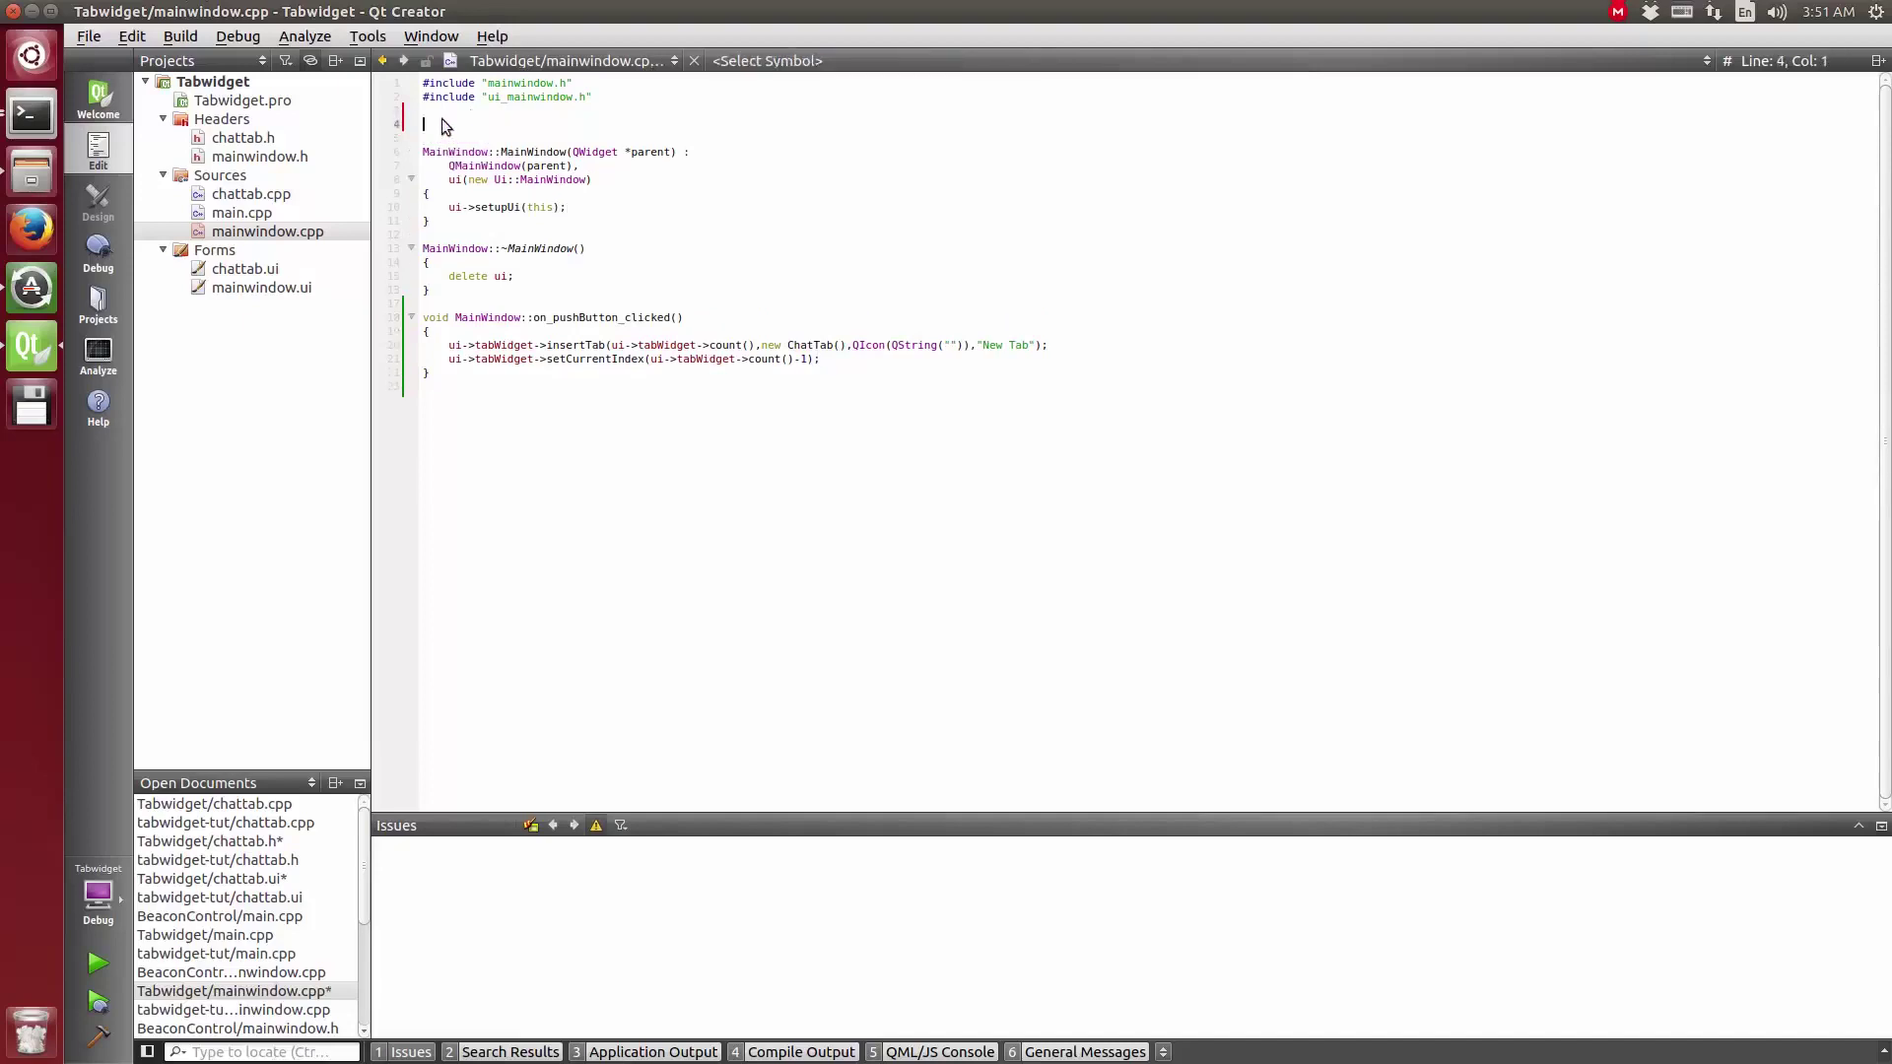
{"action": "type", "text": "#include"}
{"action": "type", "text": " \"chat"}
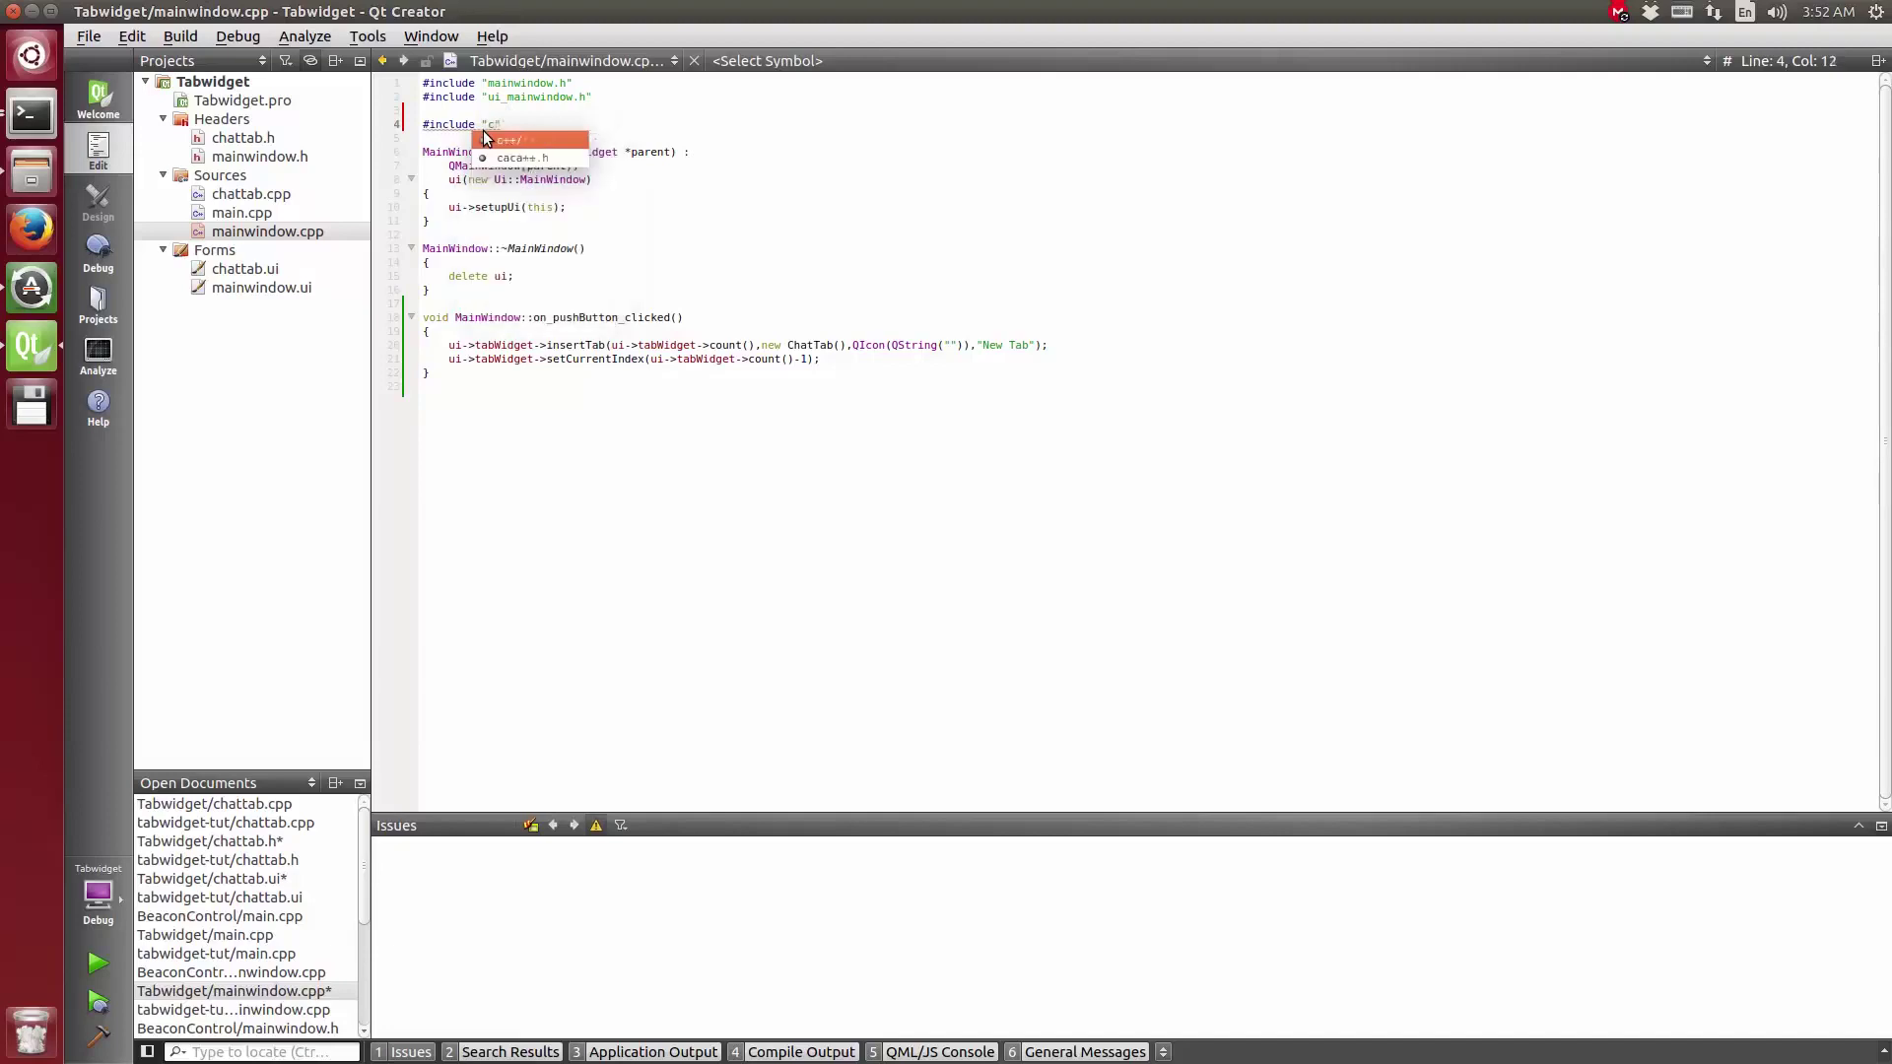
{"action": "key", "text": "Return"}
{"action": "key", "text": "ctrl+s"}
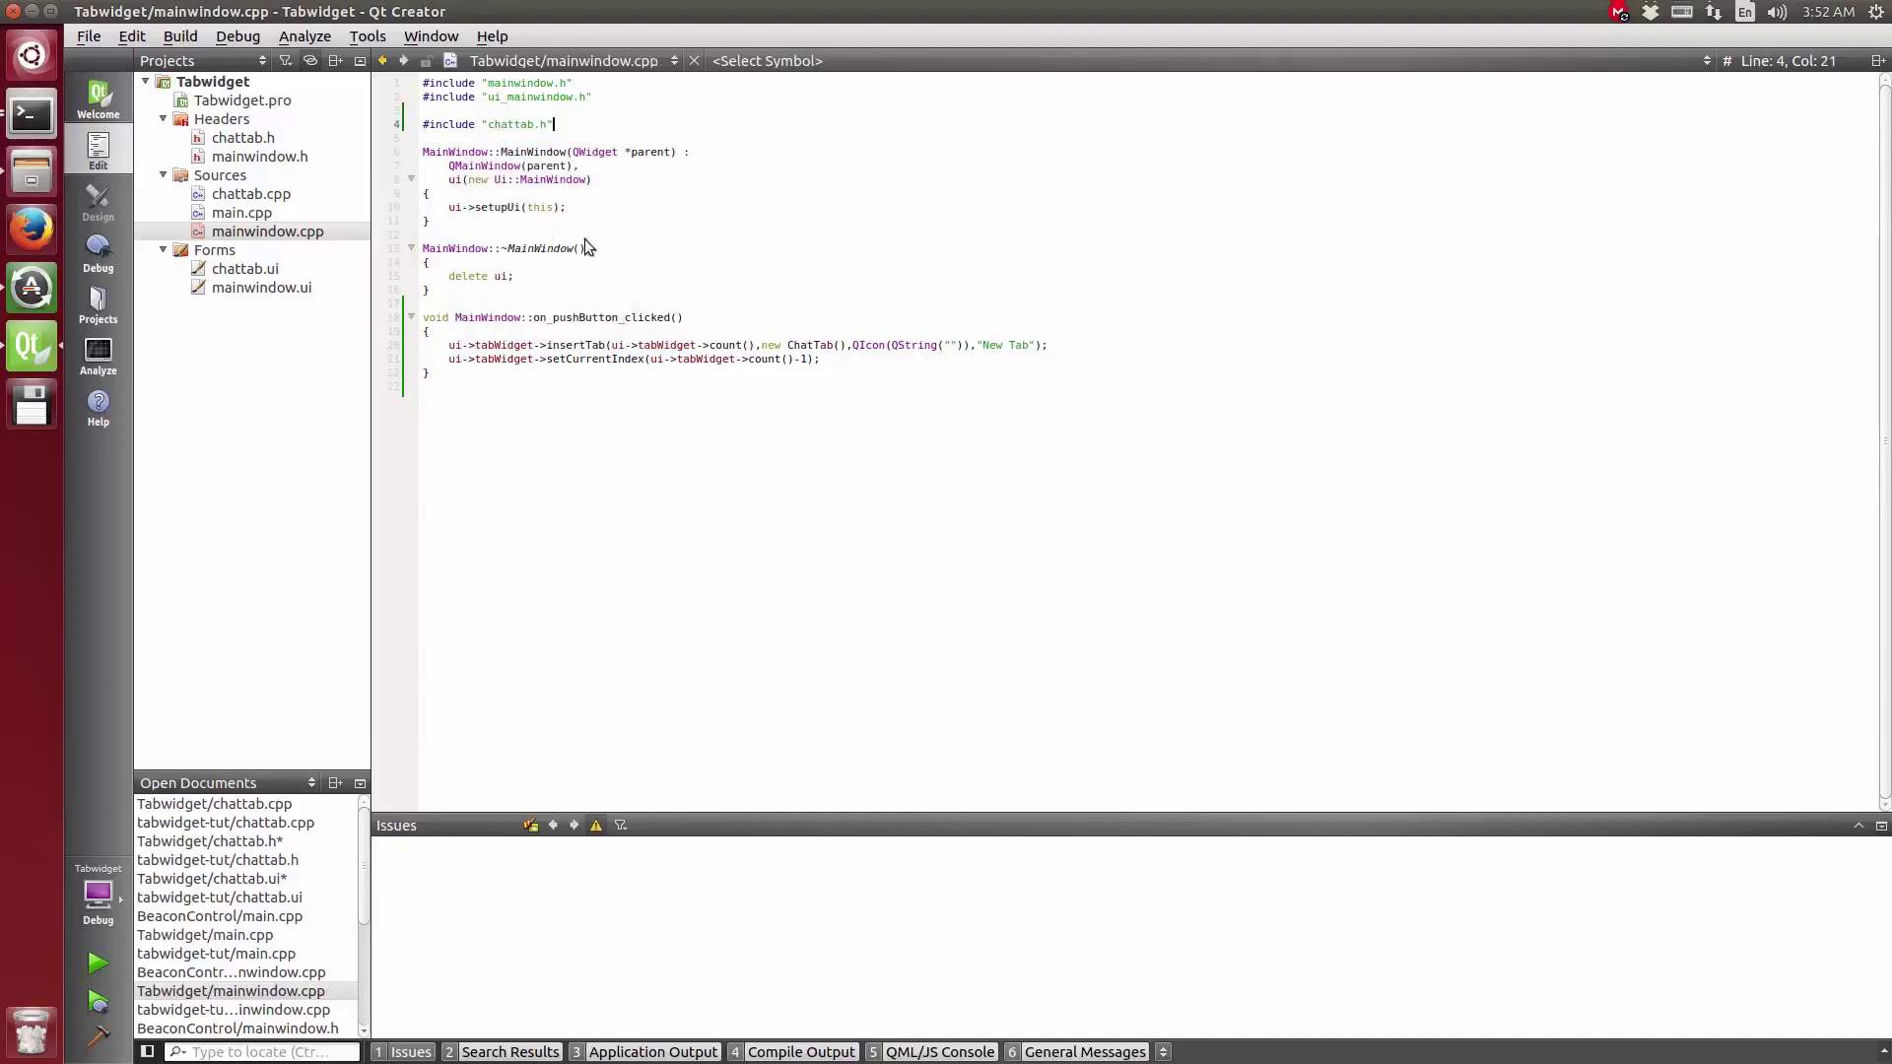
{"action": "key", "text": "ctrl+r"}
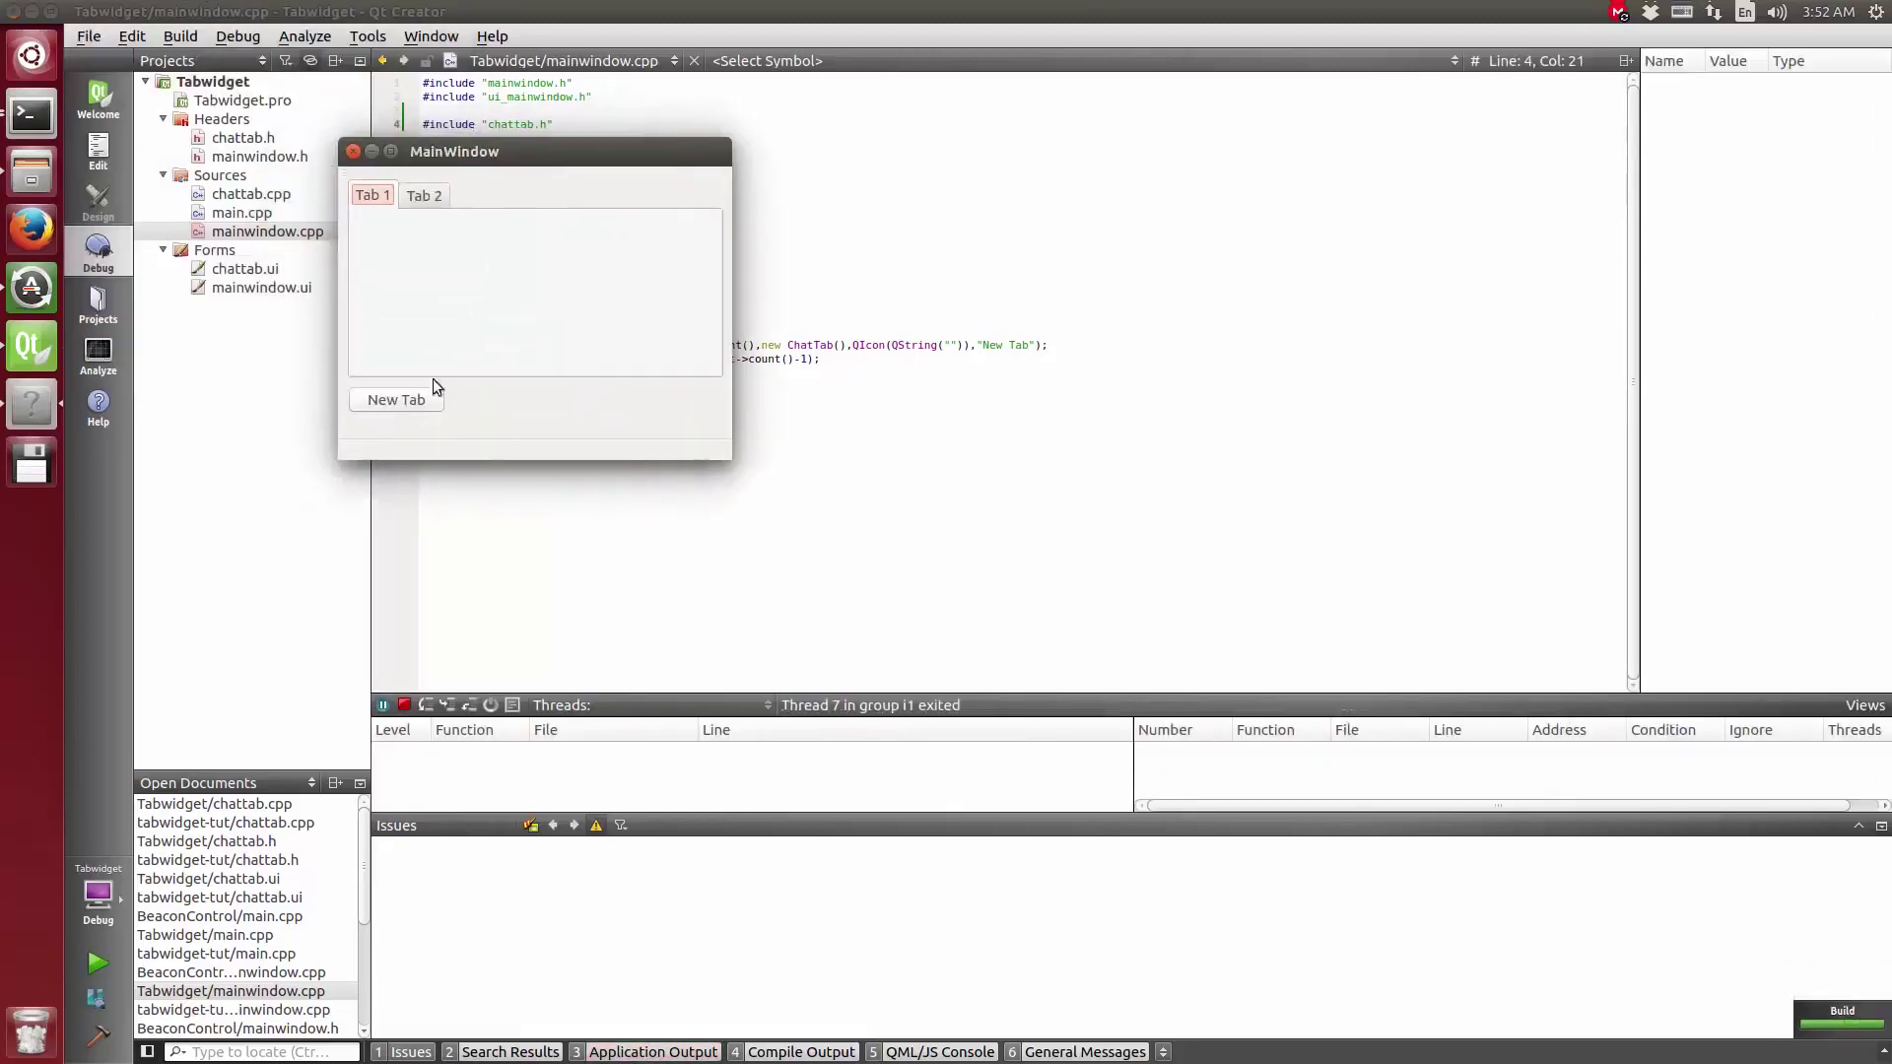
Step: Add three new tabs, sending 'hello' in the first and 'sup' in a later one
{"action": "left_click", "coordinate": [399, 399]}
{"action": "left_click", "coordinate": [456, 356]}
{"action": "type", "text": "hello"}
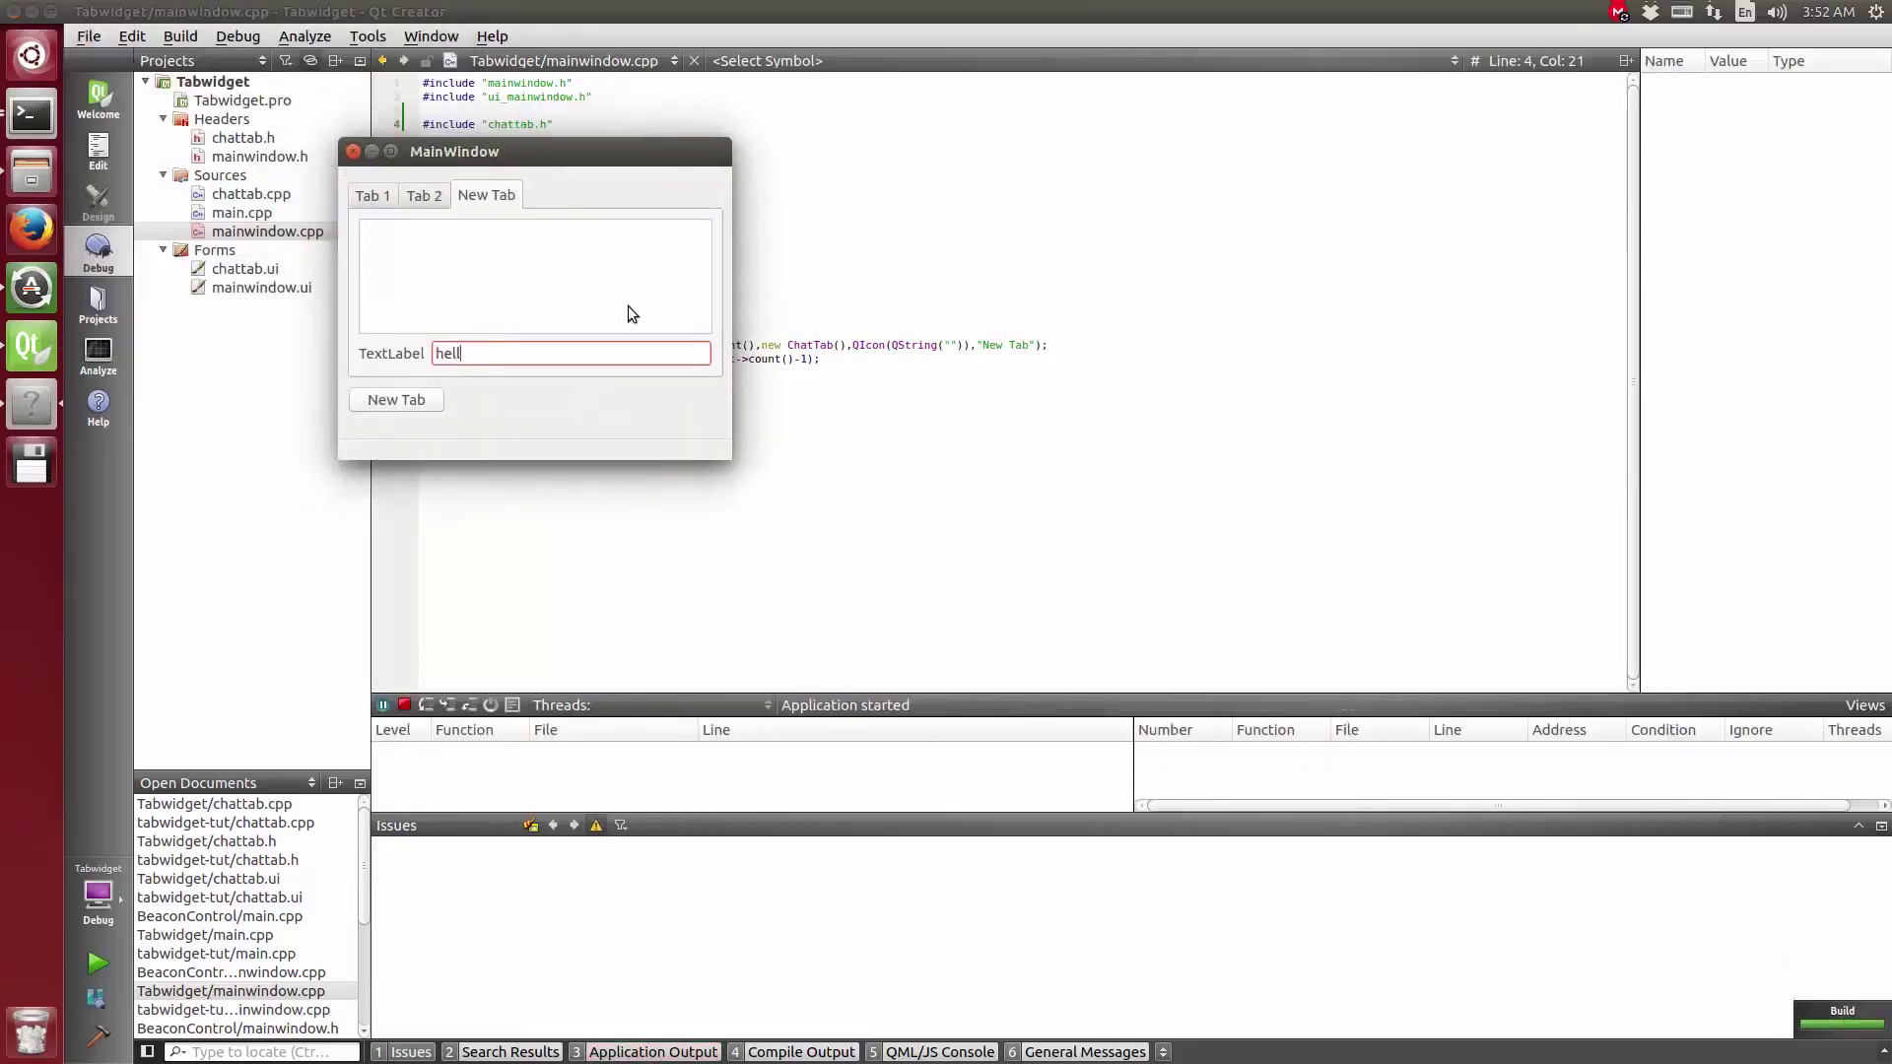
{"action": "key", "text": "Return"}
{"action": "left_click", "coordinate": [396, 400]}
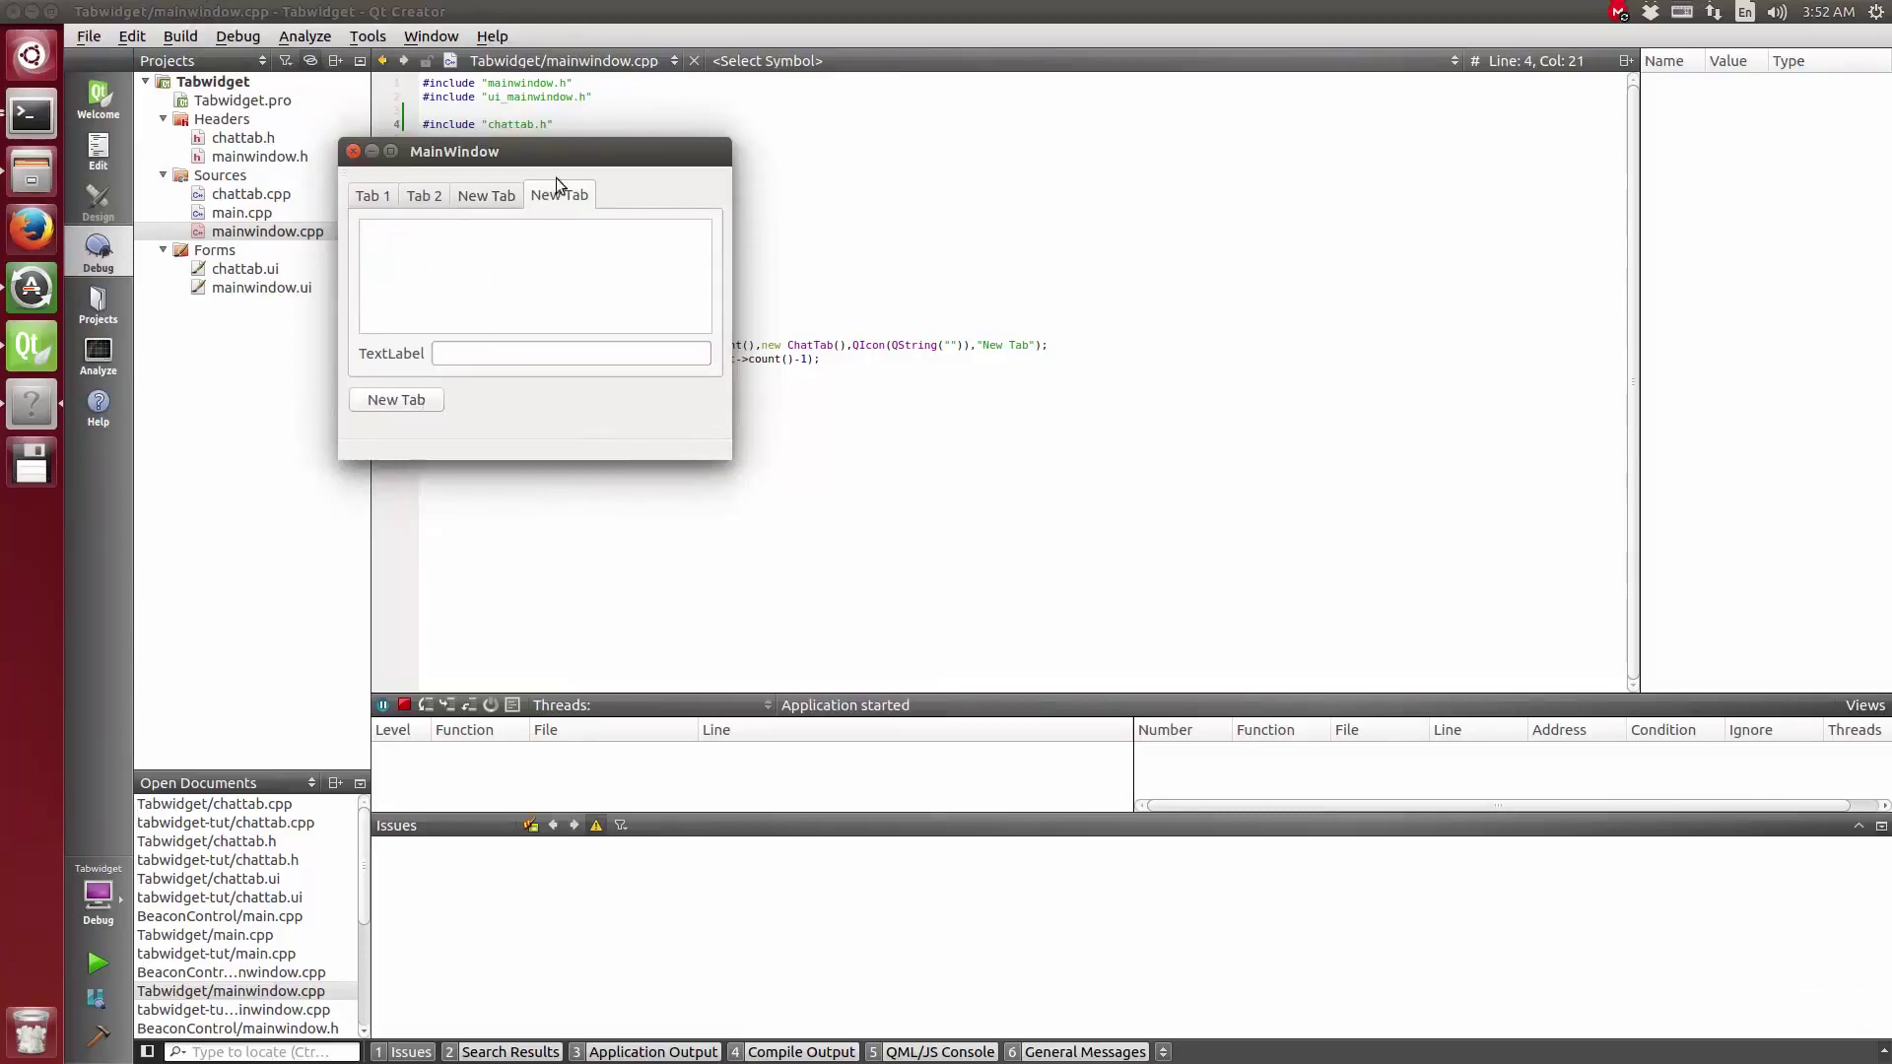
{"action": "left_click", "coordinate": [396, 399]}
{"action": "left_click", "coordinate": [493, 353]}
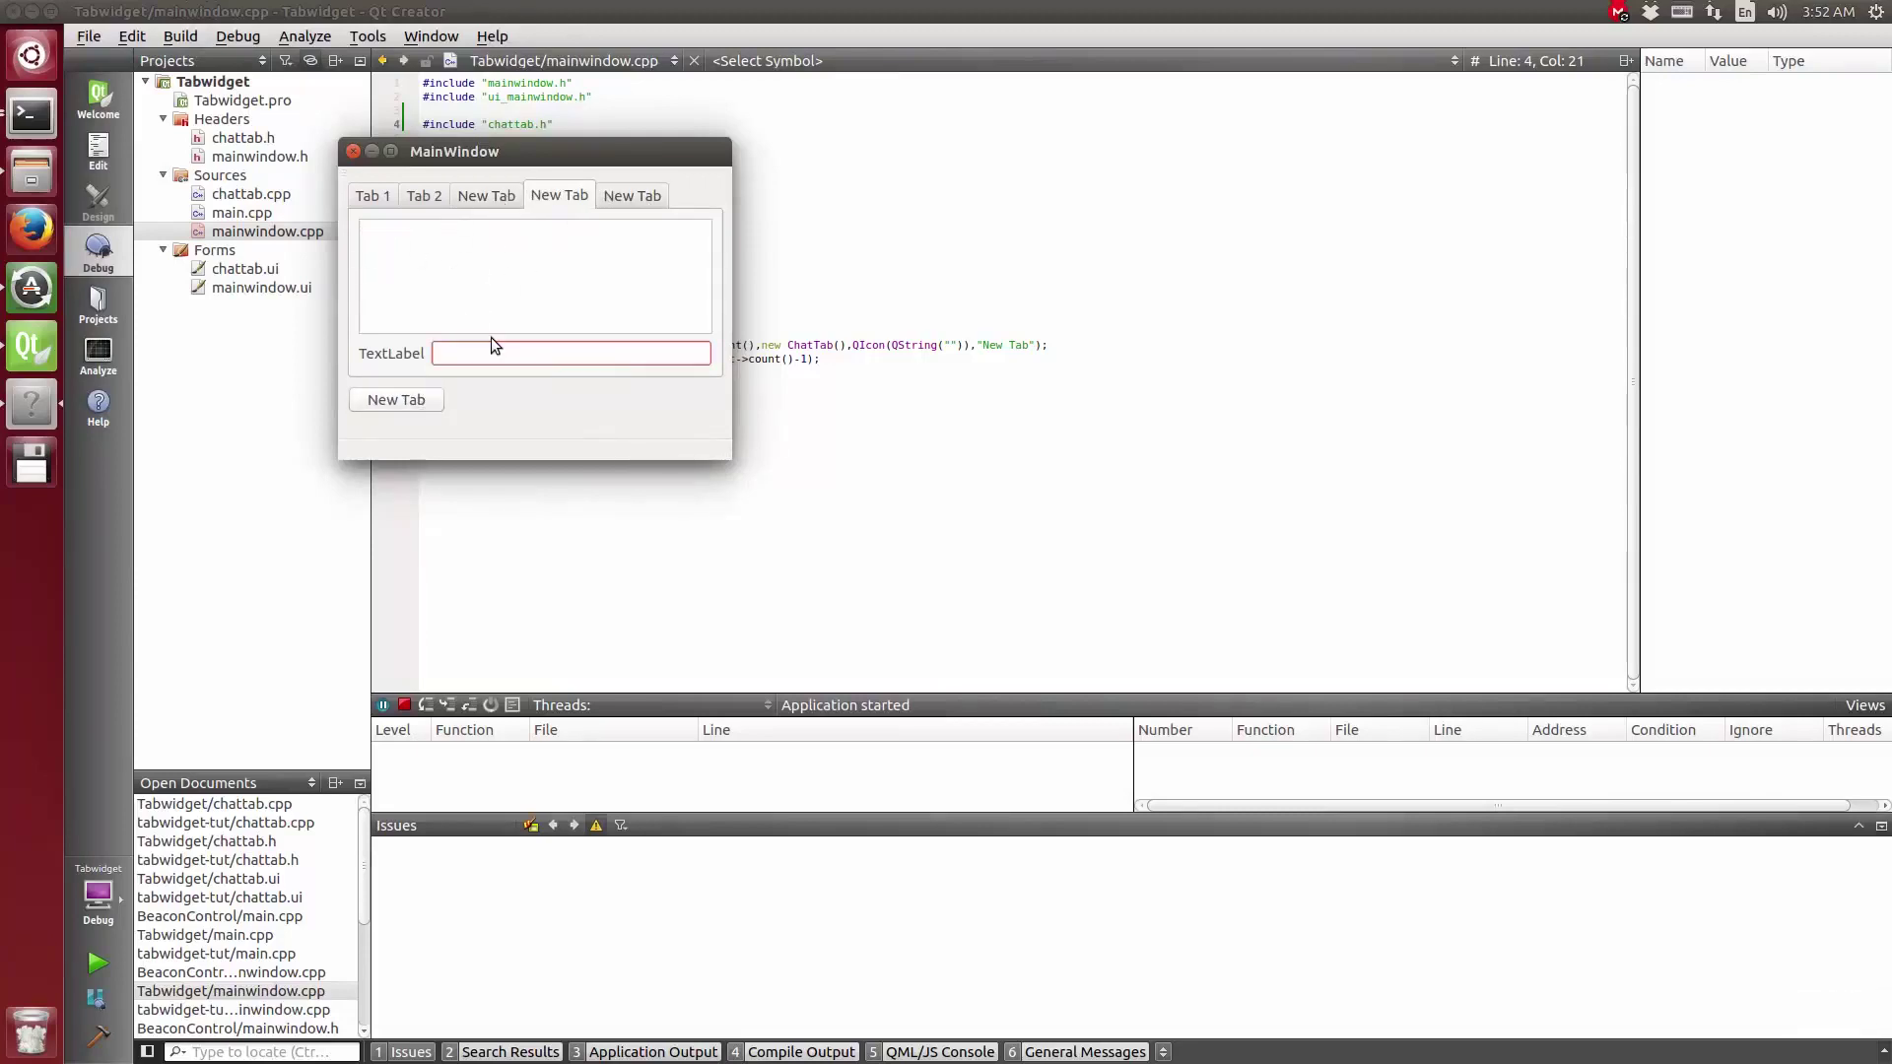
{"action": "type", "text": "sup"}
{"action": "key", "text": "Return"}
Step: Switch between the new tabs to check their messages, then close the app
{"action": "left_click", "coordinate": [634, 195]}
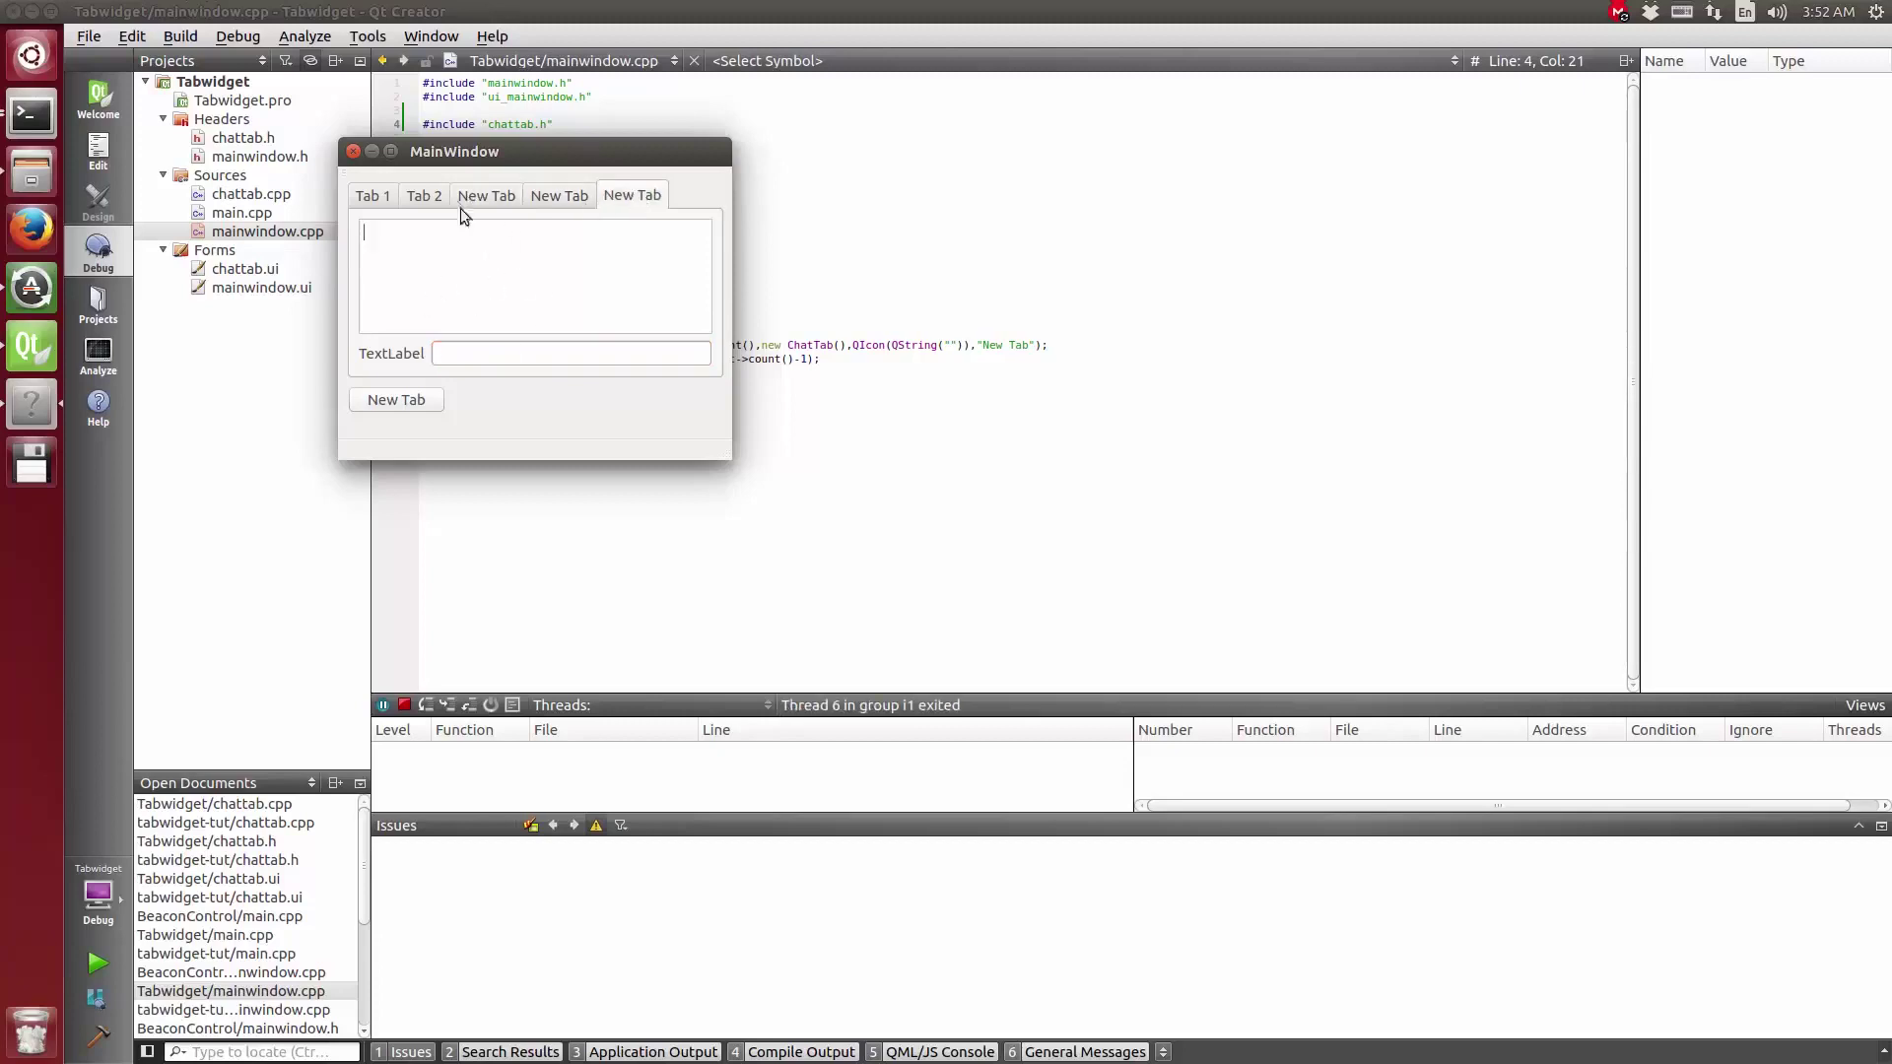
{"action": "left_click", "coordinate": [525, 196]}
{"action": "left_click", "coordinate": [559, 195]}
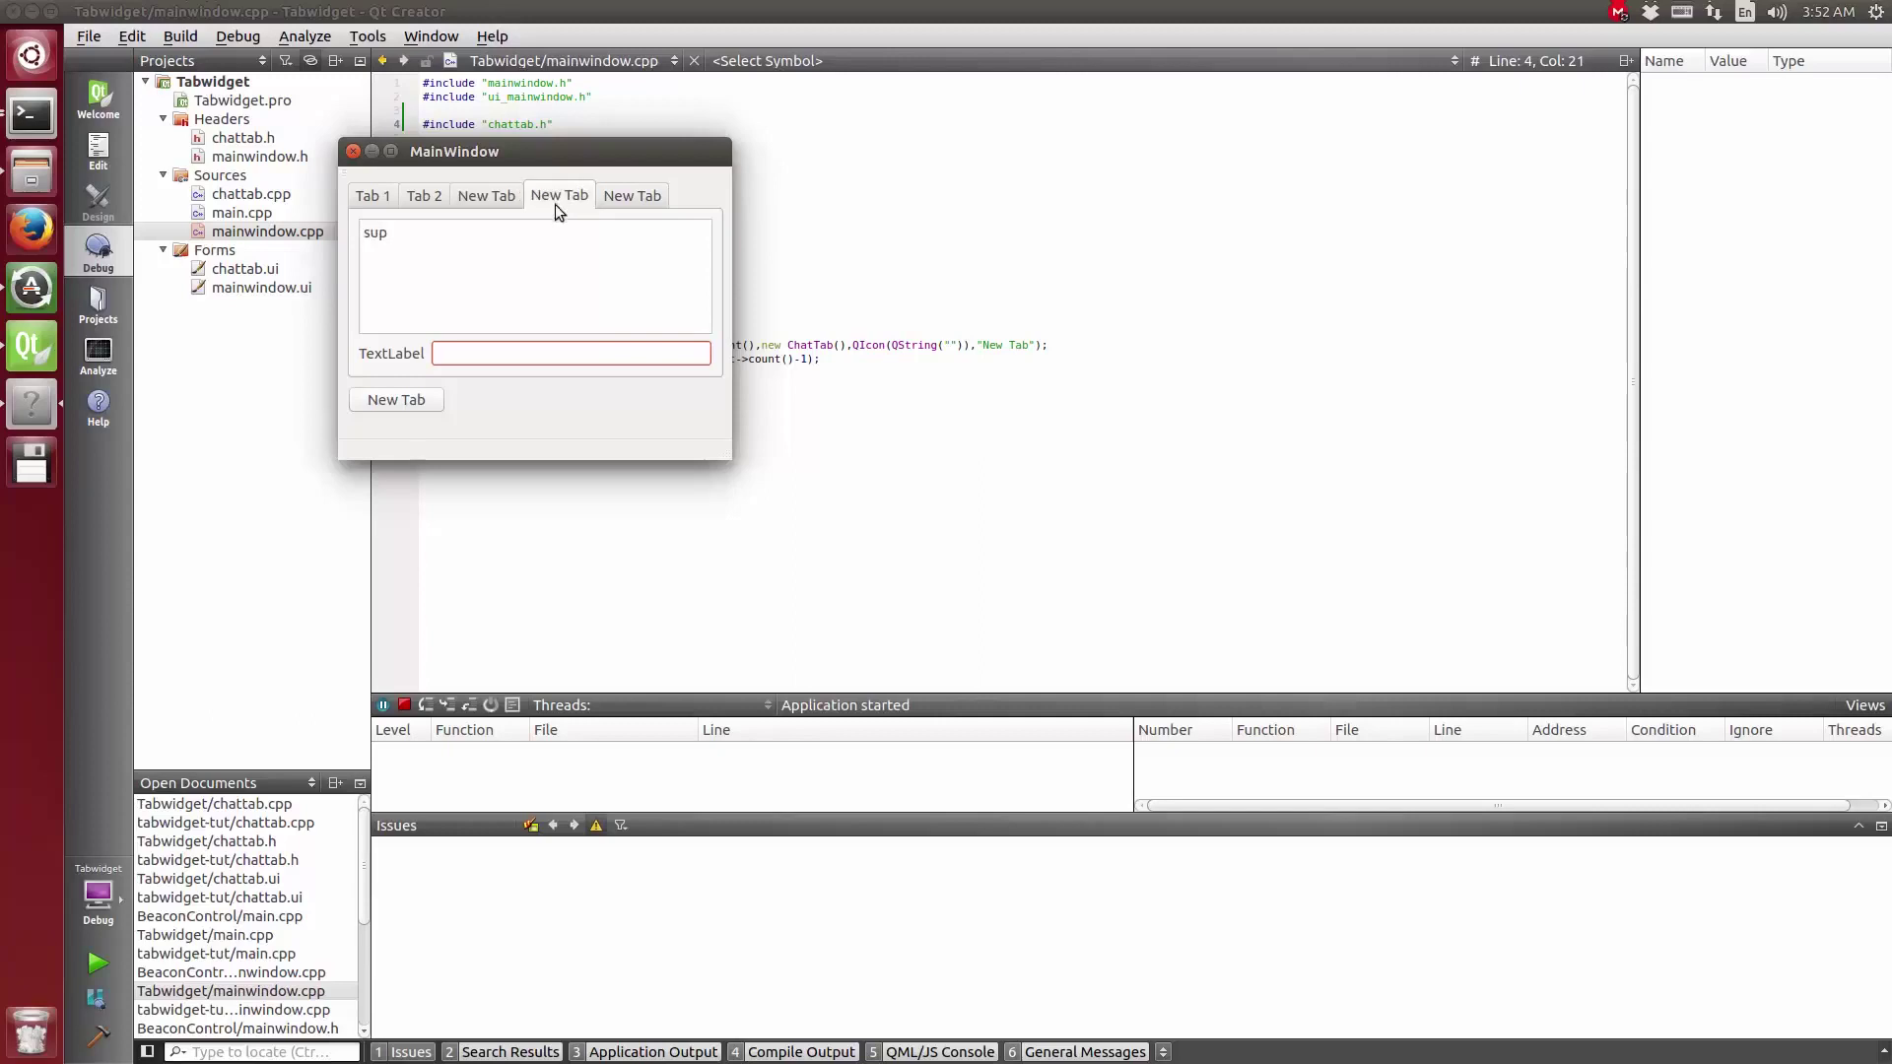
{"action": "left_click", "coordinate": [356, 154]}
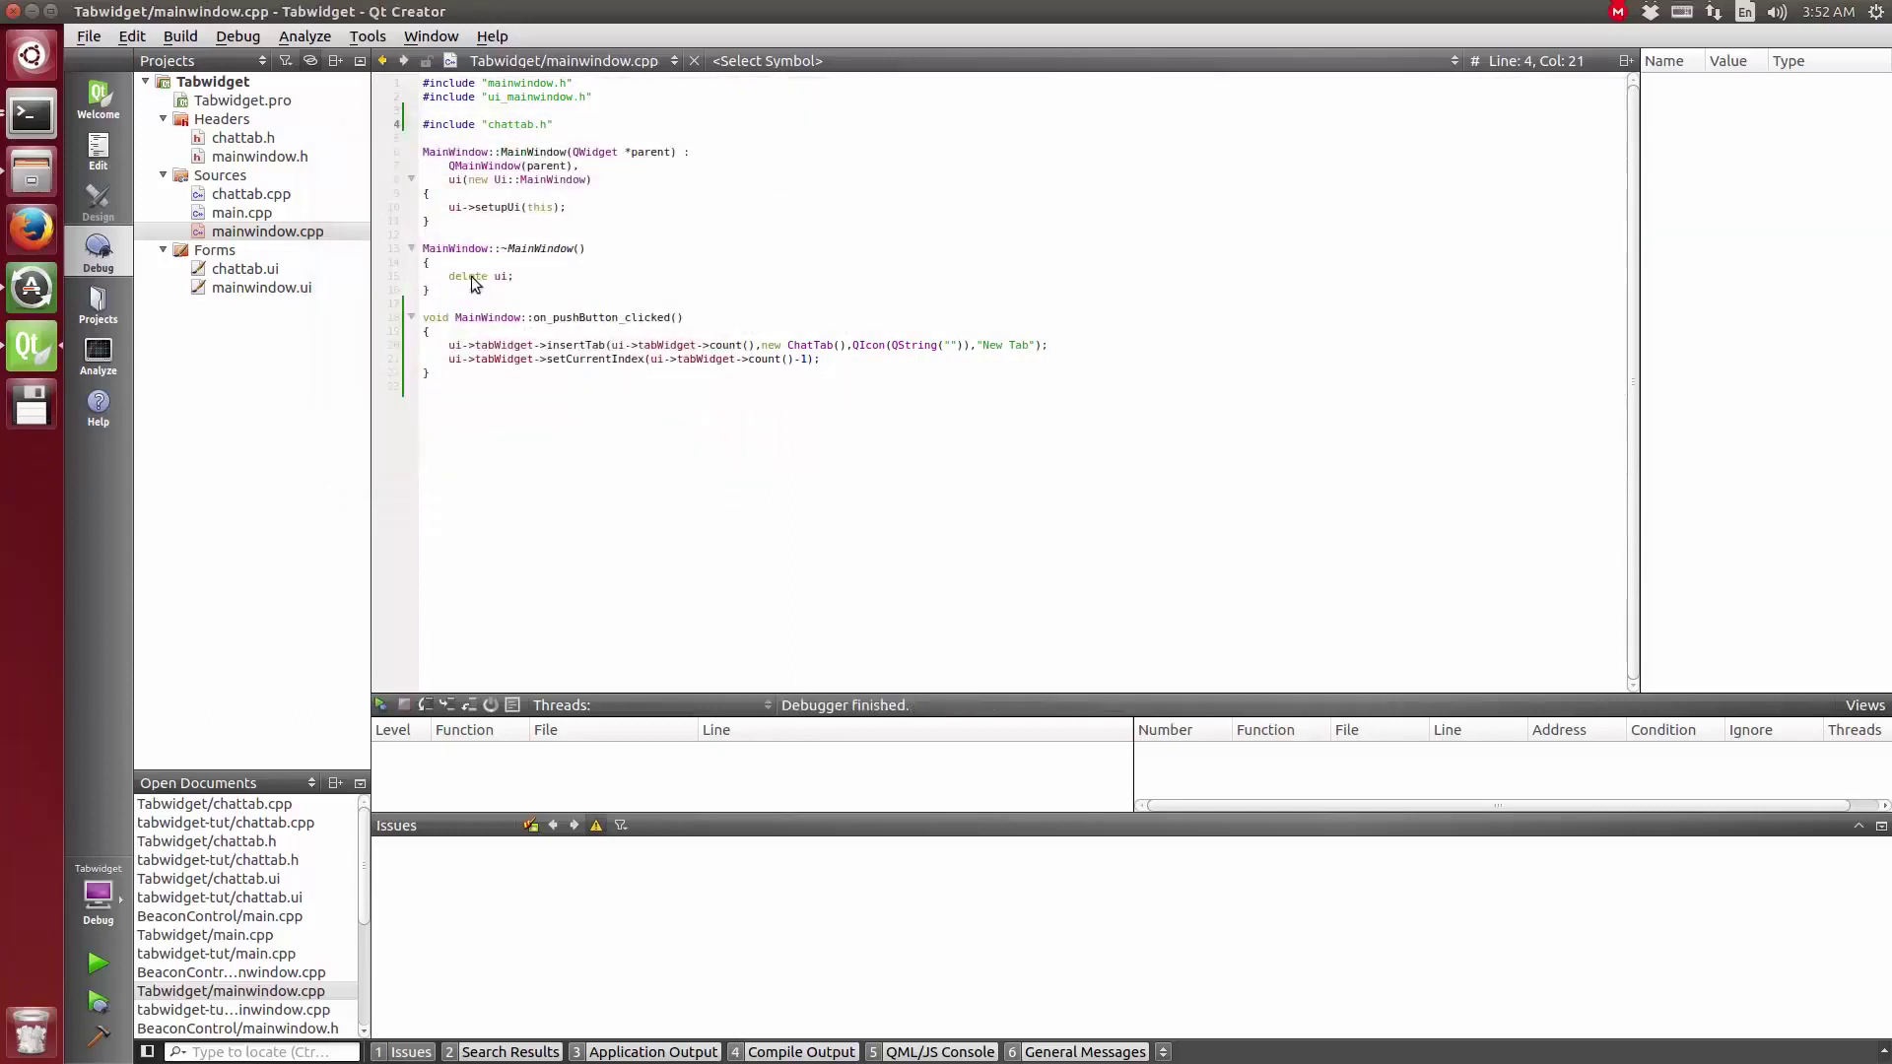
{"action": "left_click_drag", "start_coordinate": [423, 206], "coordinate": [647, 211]}
{"action": "left_click", "coordinate": [647, 211]}
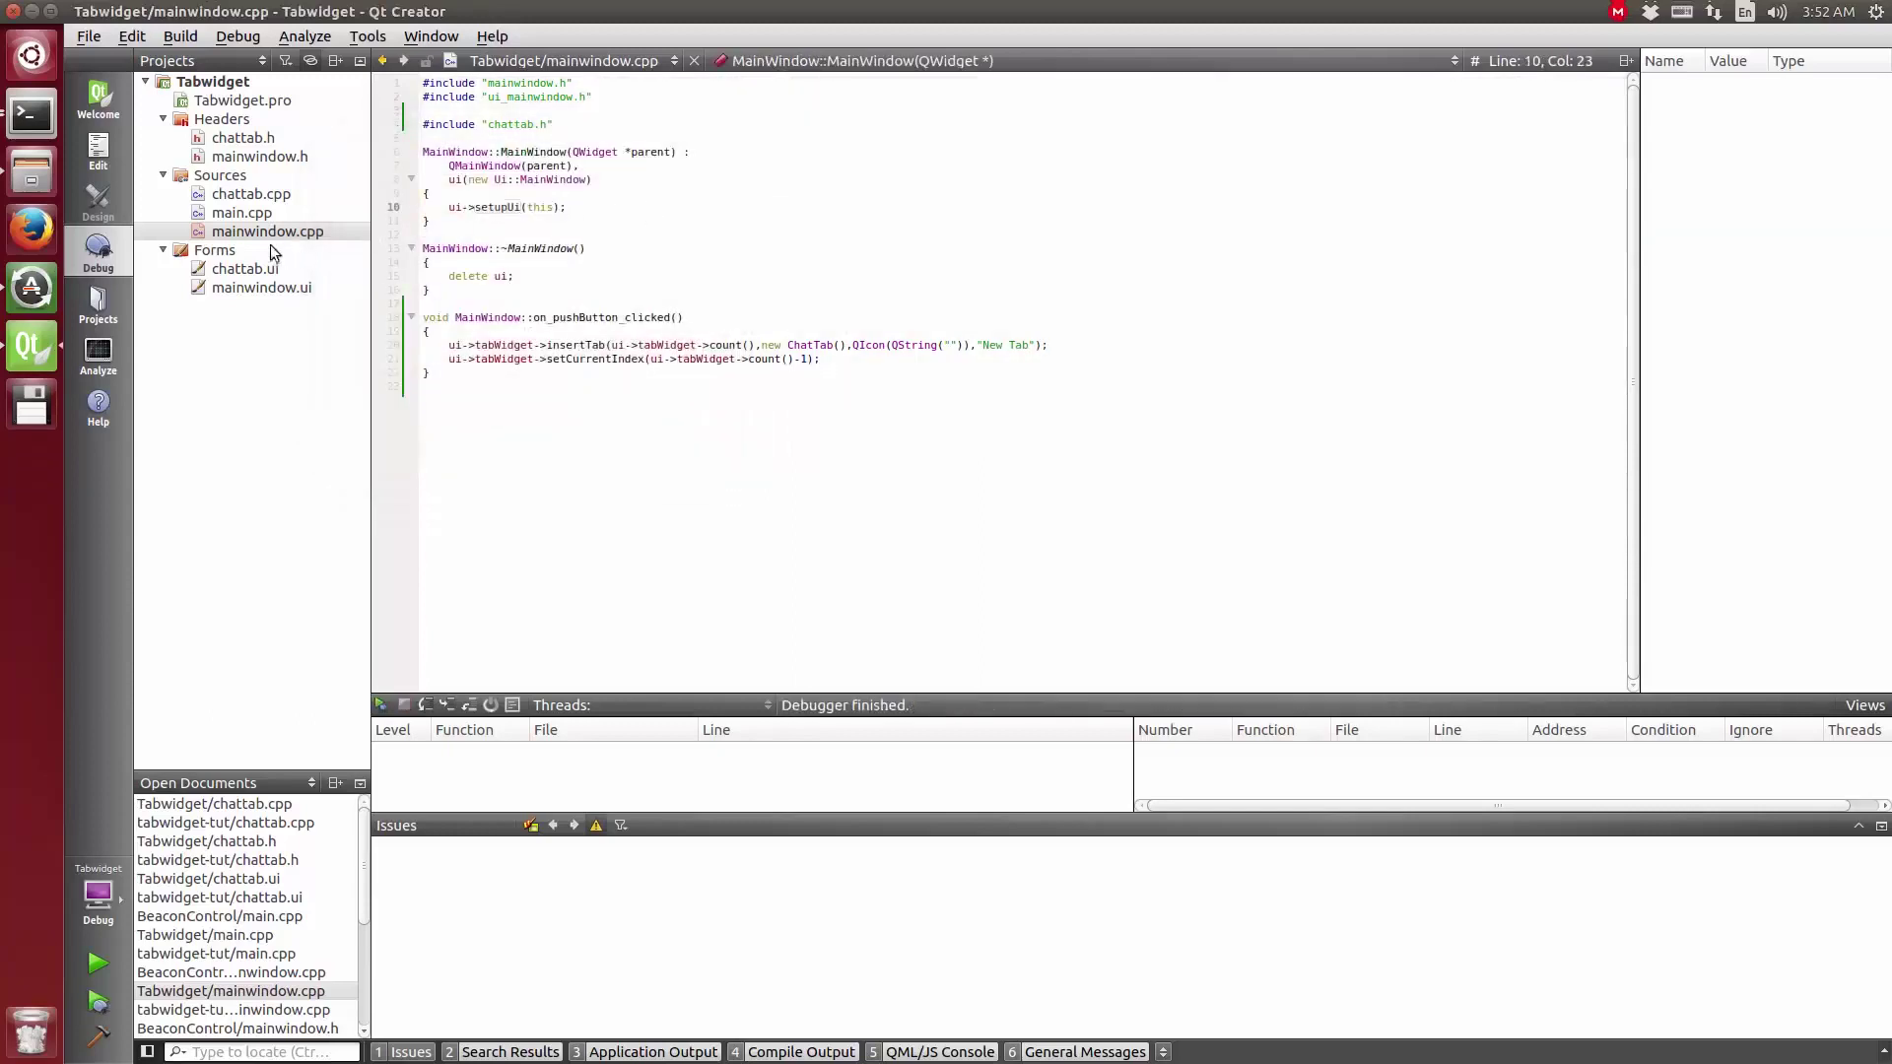